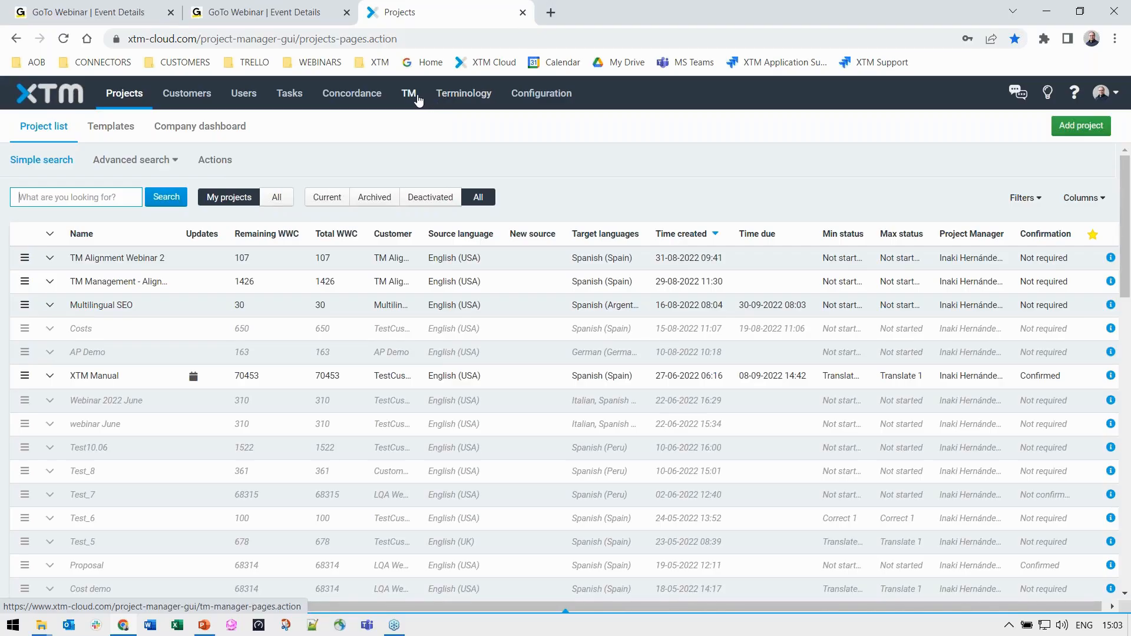
- Go through the translation memory section's import and export pages and open the Align page
click(418, 103)
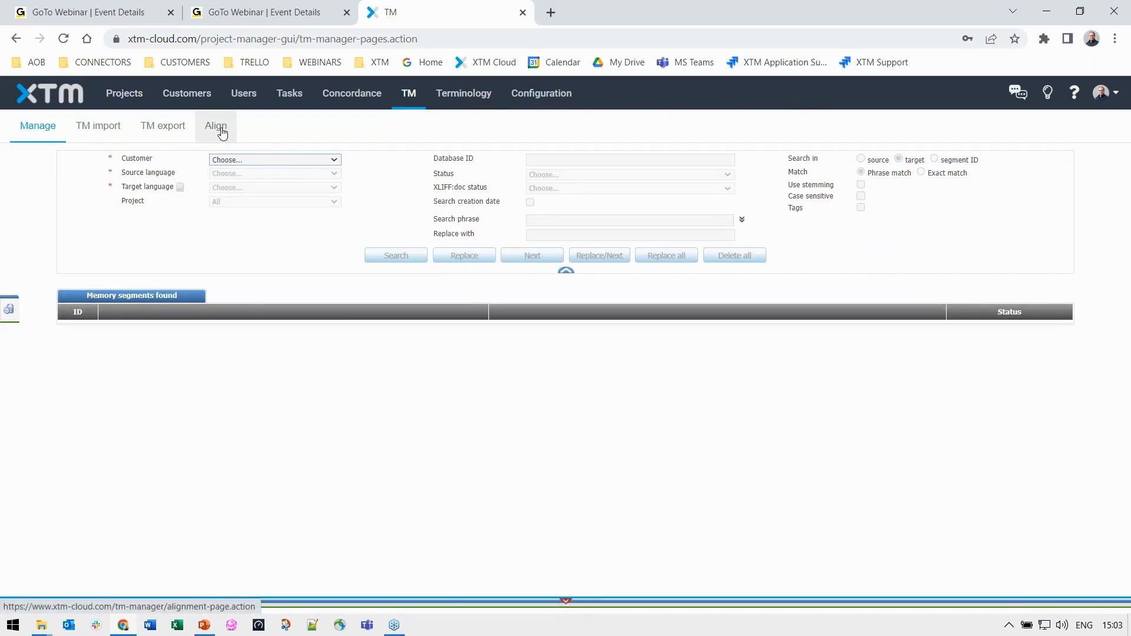
click(93, 133)
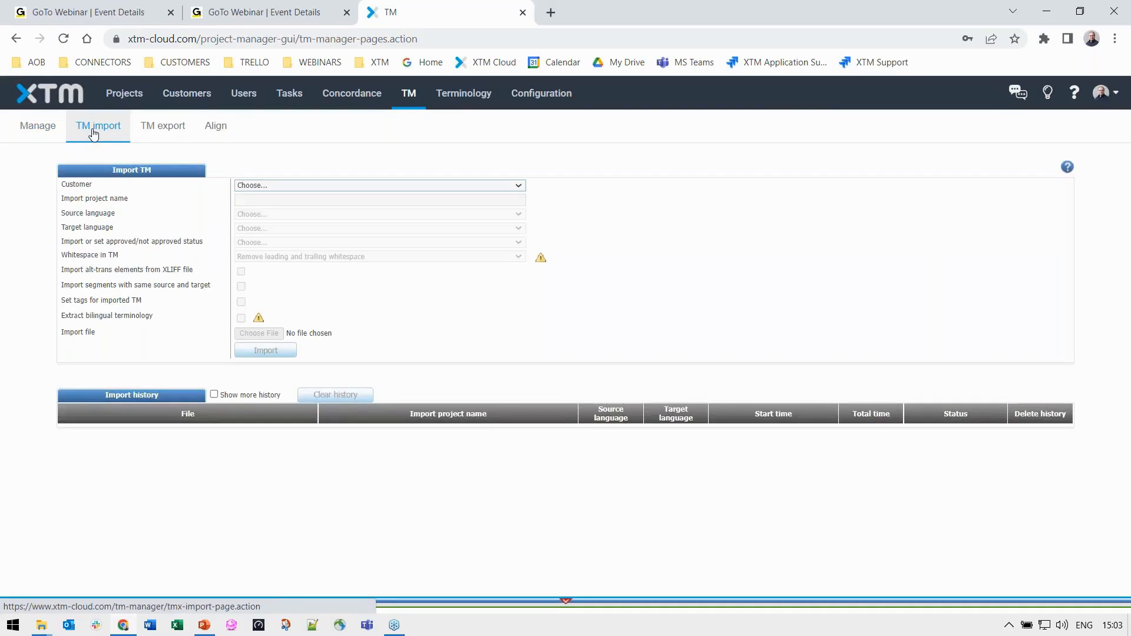
click(146, 127)
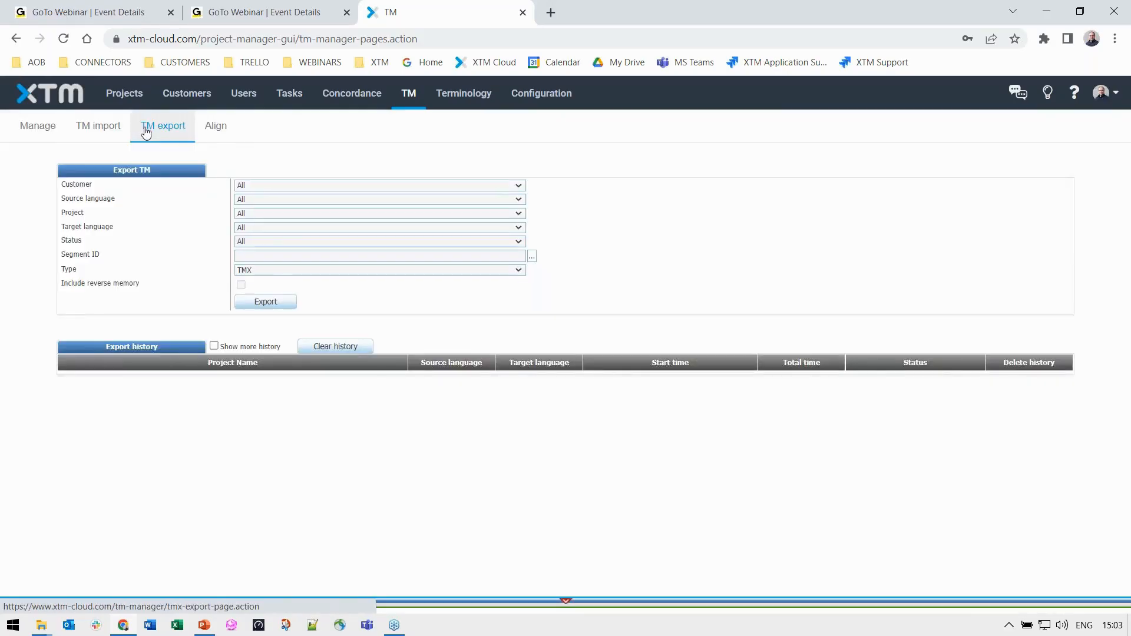
click(222, 128)
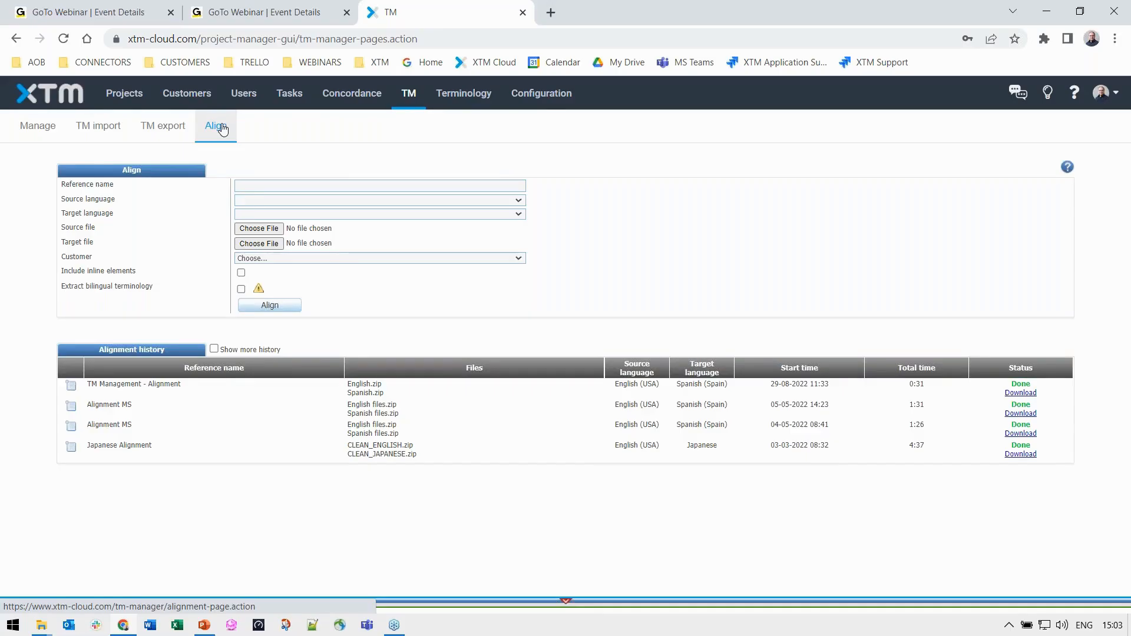
- Check the signed-in account's Administrator role and open that account's record from the user list
click(247, 97)
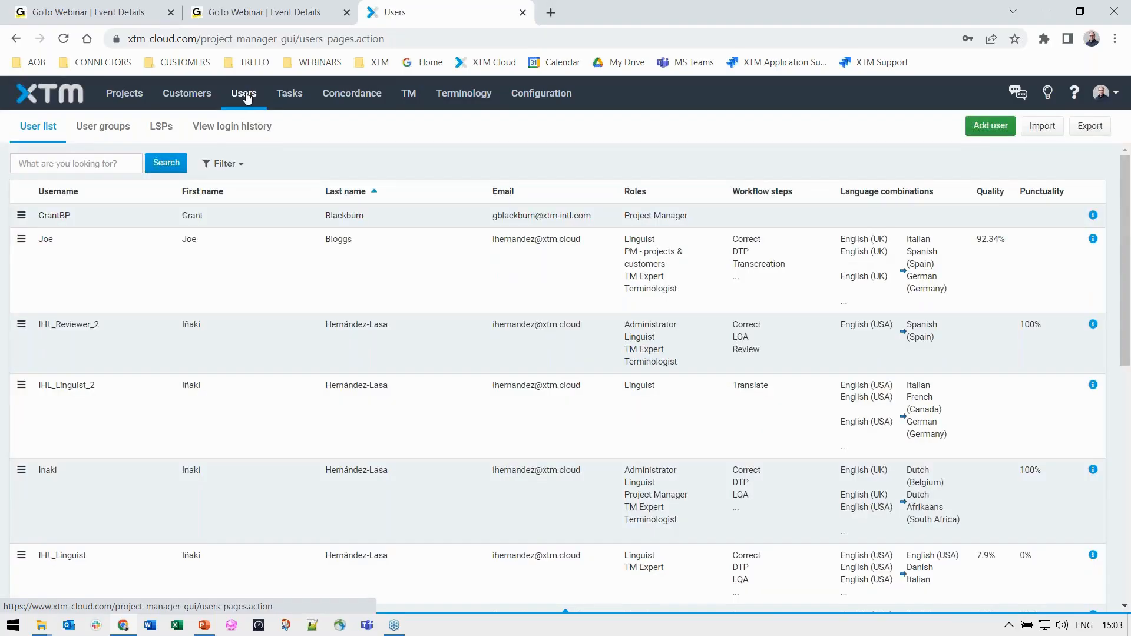
click(1100, 93)
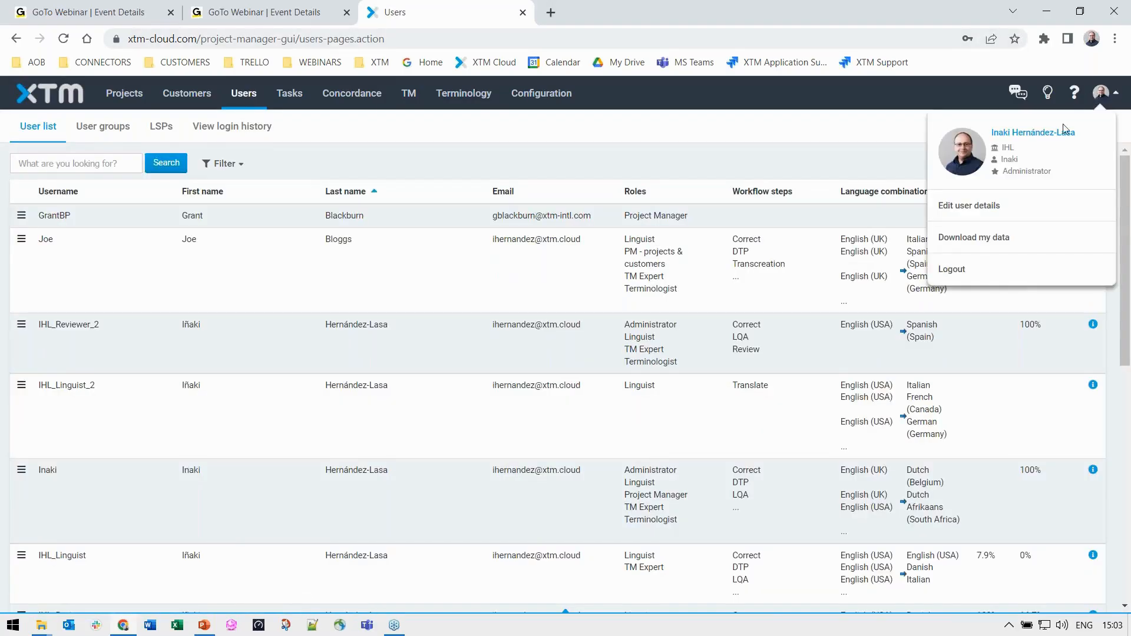
double_click(1039, 172)
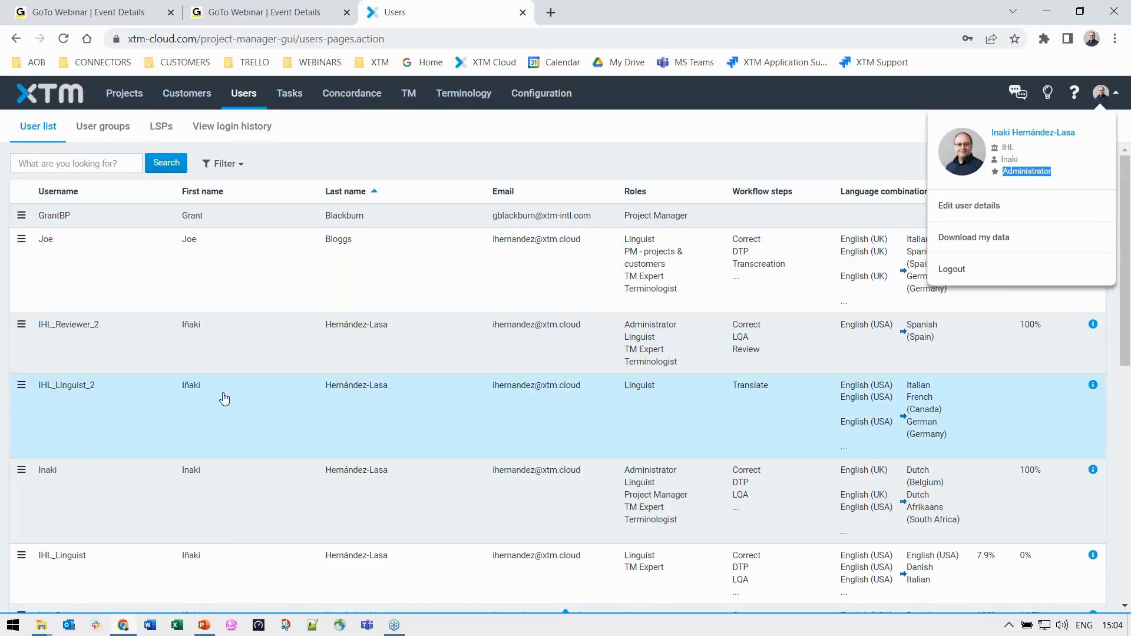
click(255, 496)
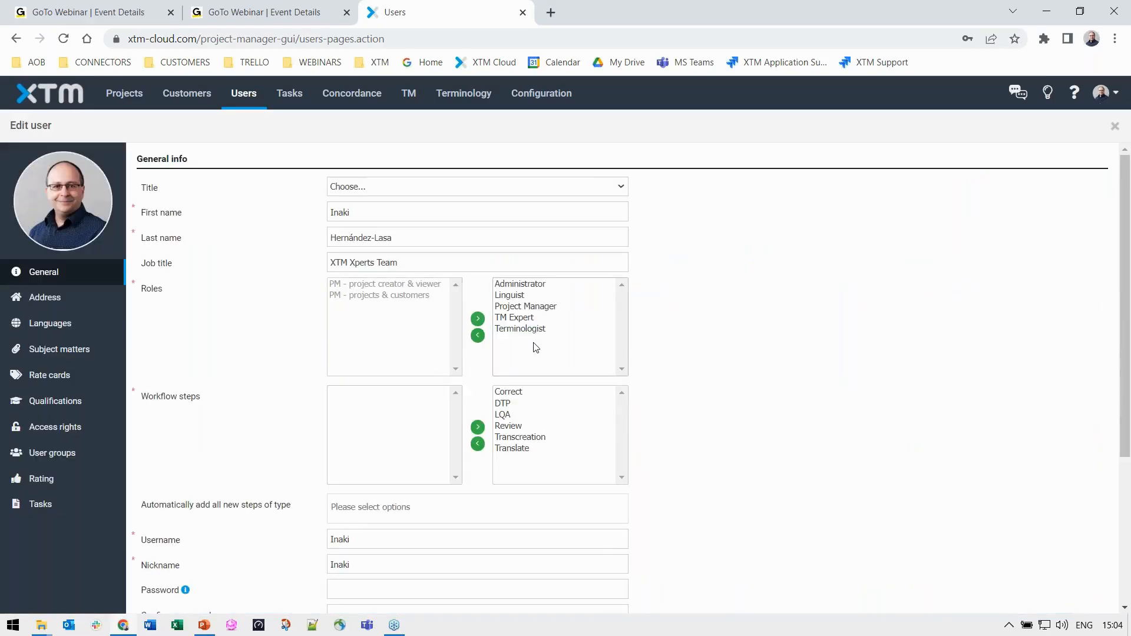
- Review the administrator's assigned roles from Administrator to Terminologist, and the Translate and Transcreation workflow steps
click(536, 286)
click(536, 296)
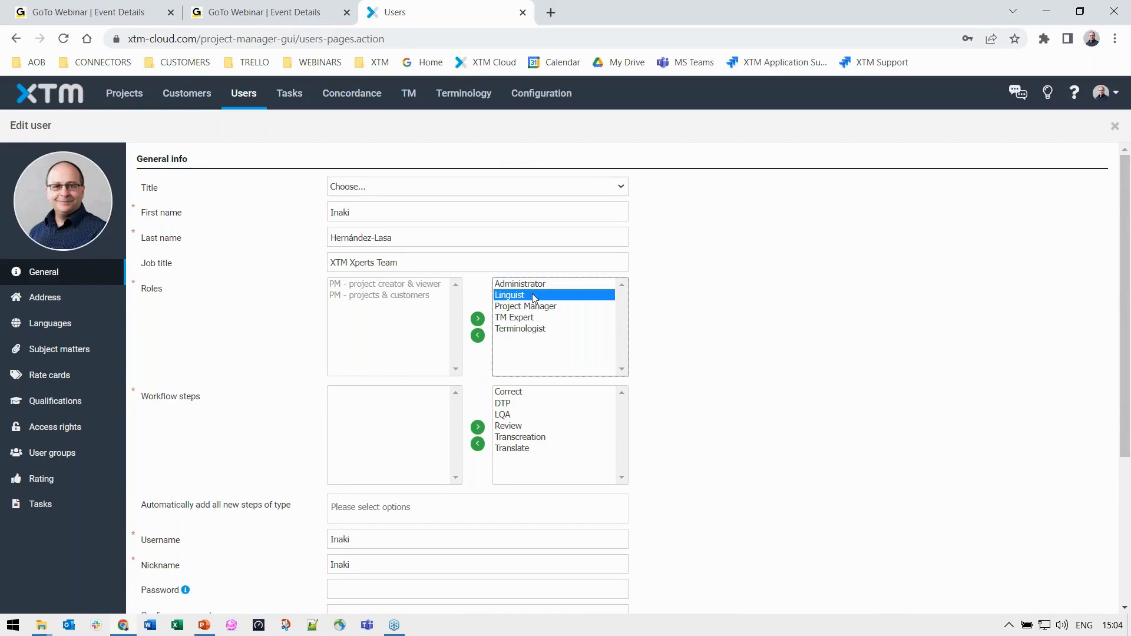
click(539, 309)
click(534, 319)
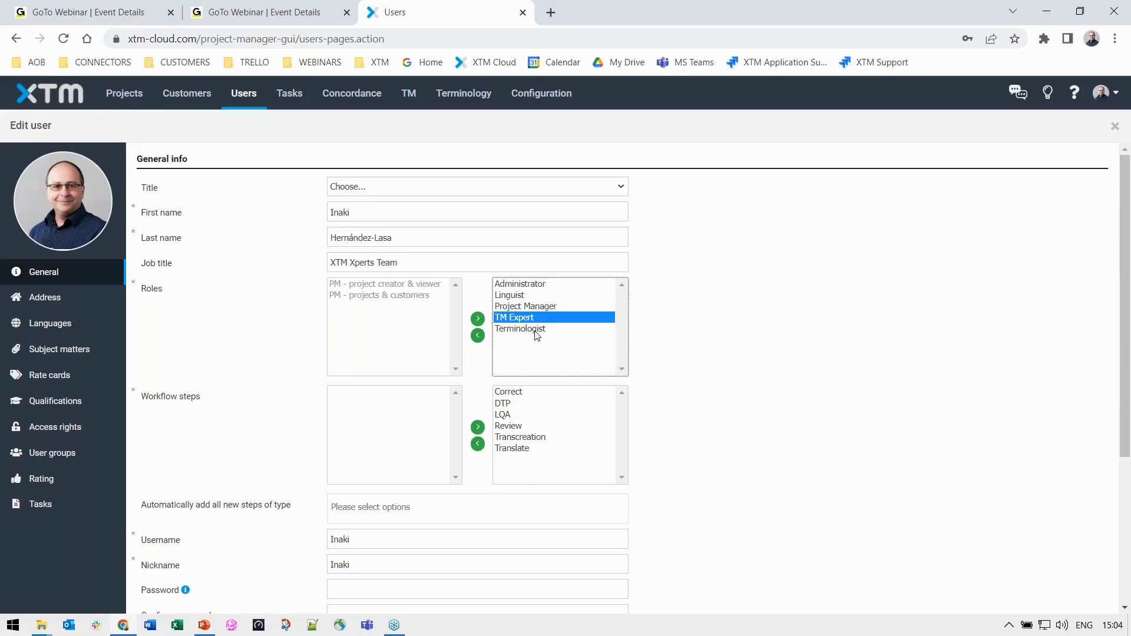
click(536, 331)
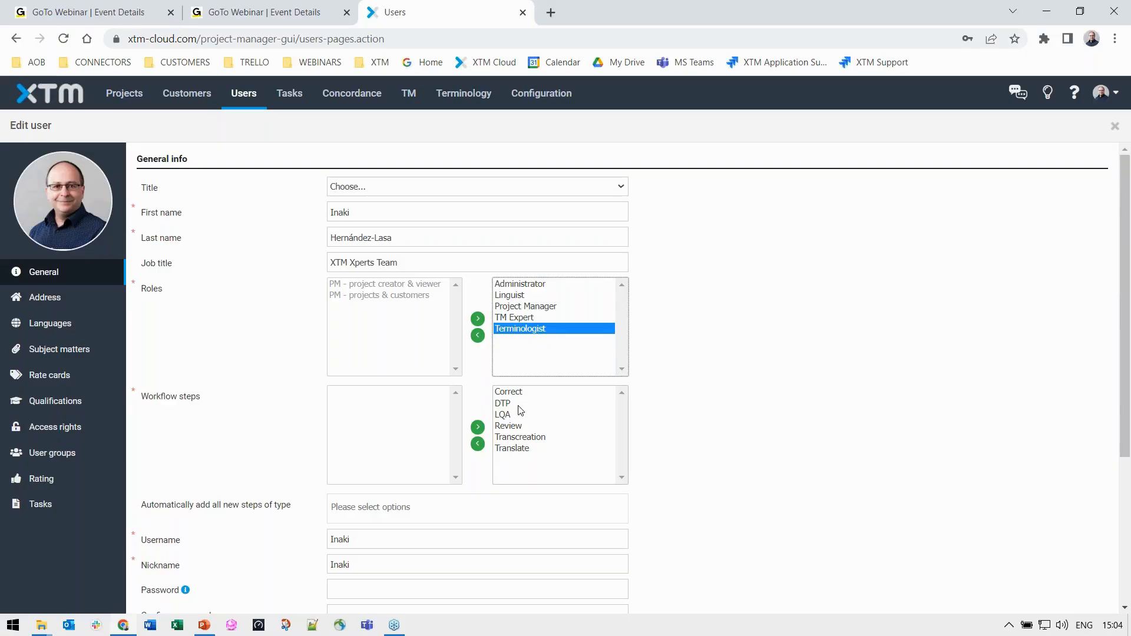
click(514, 447)
click(513, 437)
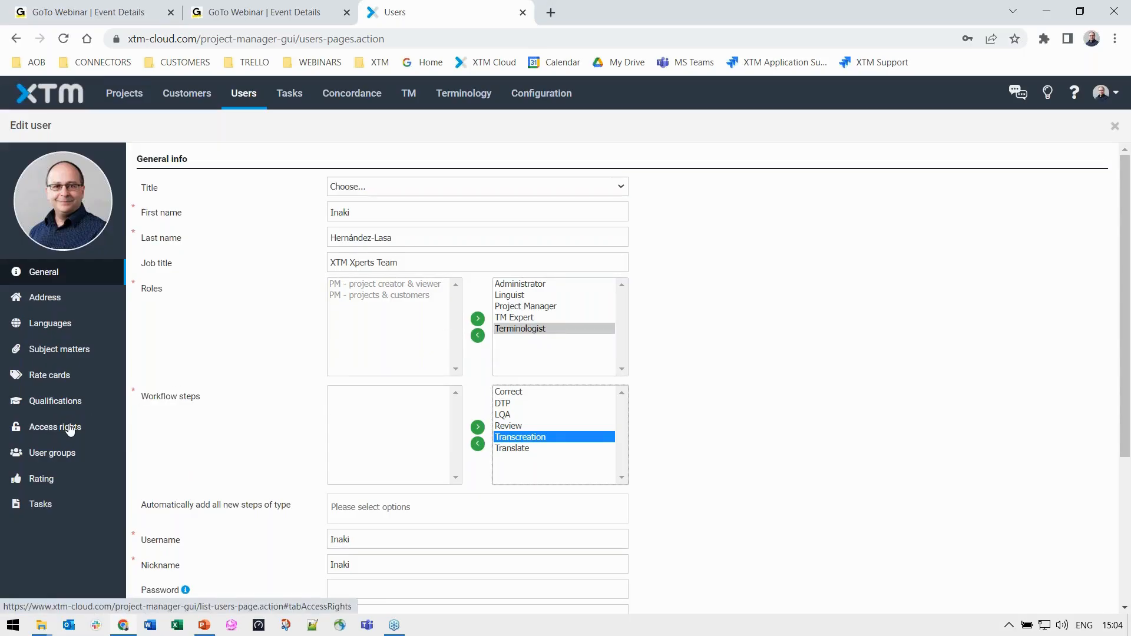
- Examine the administrator's access rights down to the Align right in the Translation memory section
click(70, 429)
scroll(447, 366, down, 3)
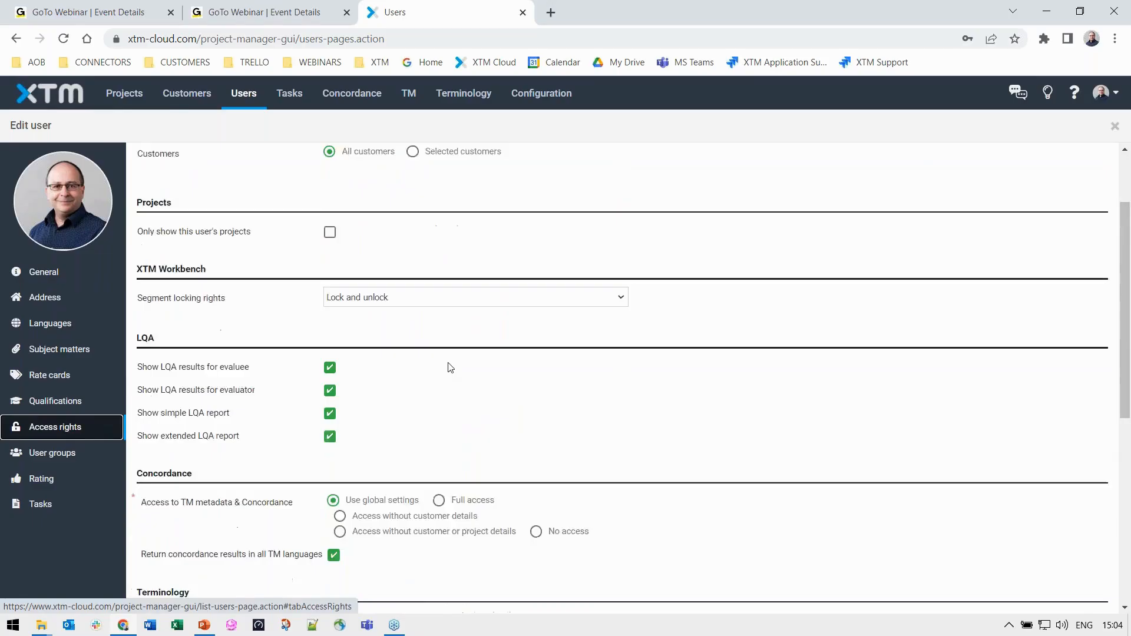
scroll(447, 371, down, 5)
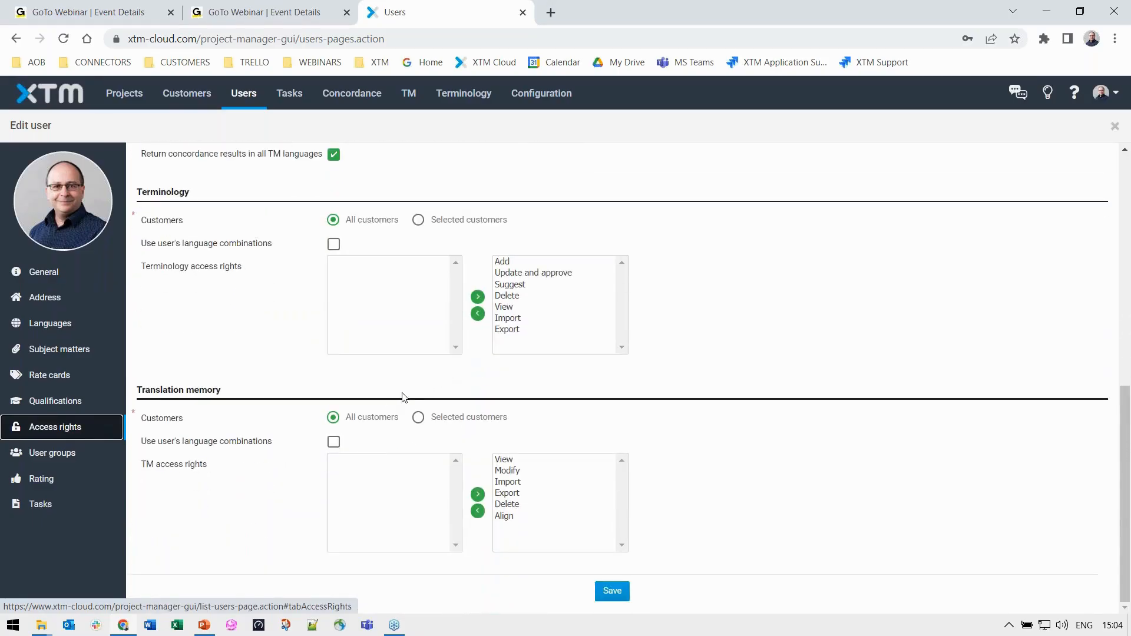
click(515, 517)
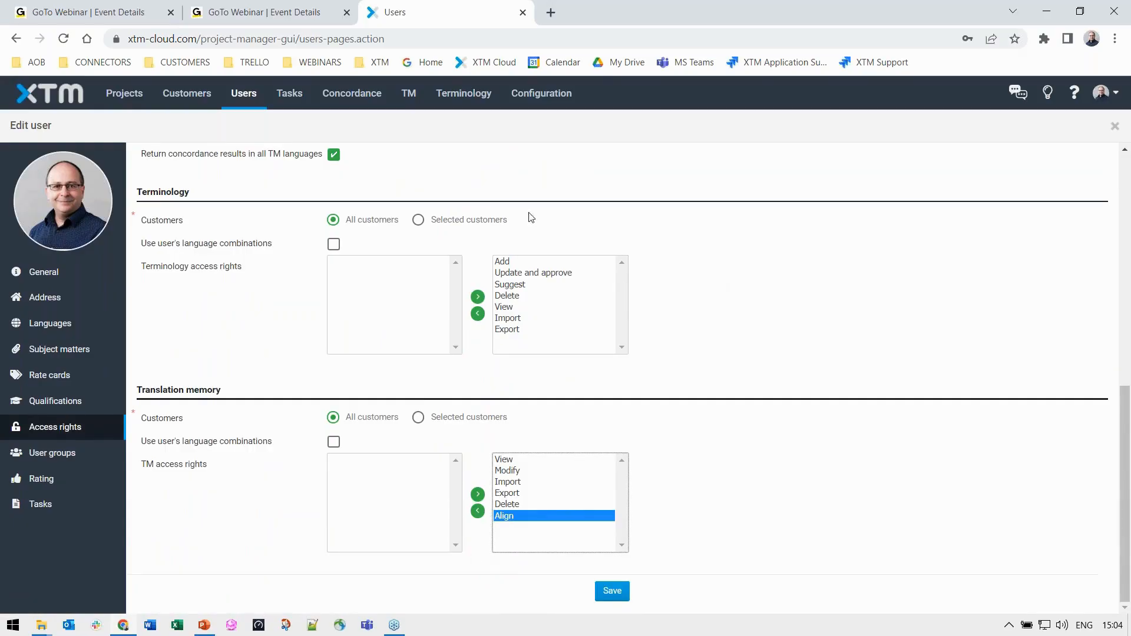
- Open the TMExpert user's record and review its TM Expert role and the Align right among its TM access rights
click(241, 99)
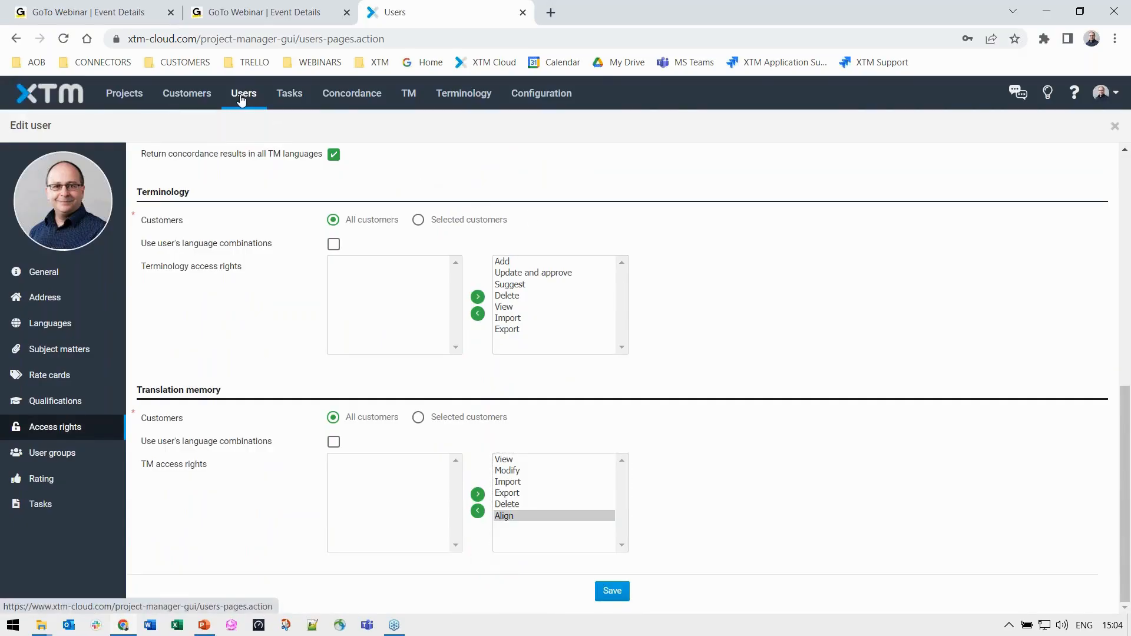
scroll(565, 610, down, 7)
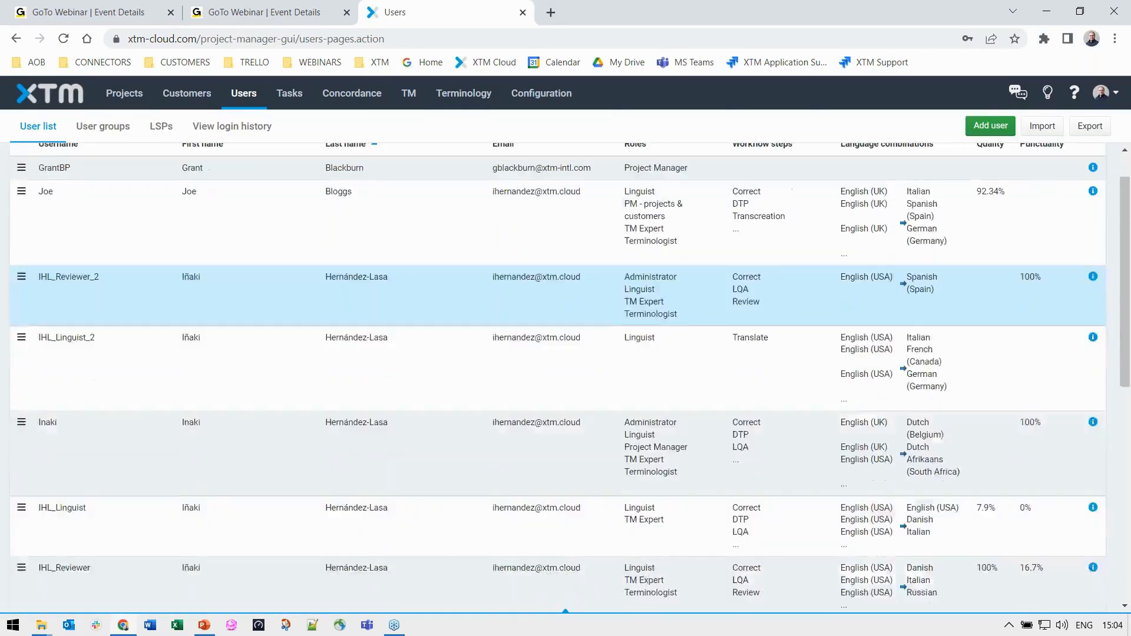
scroll(565, 611, down, 3)
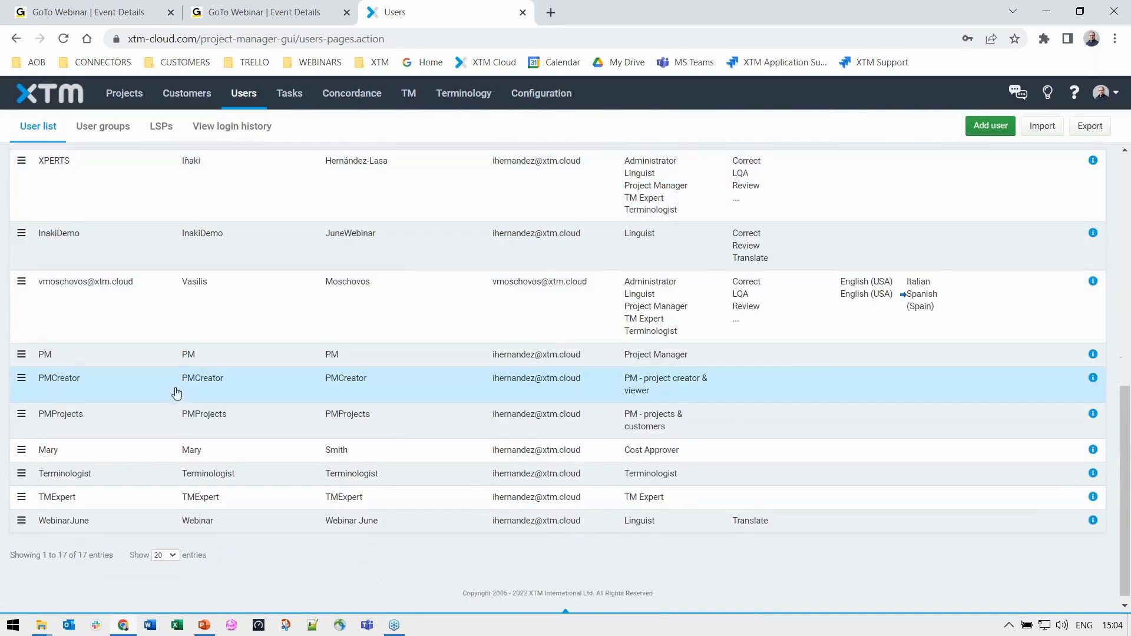
click(121, 498)
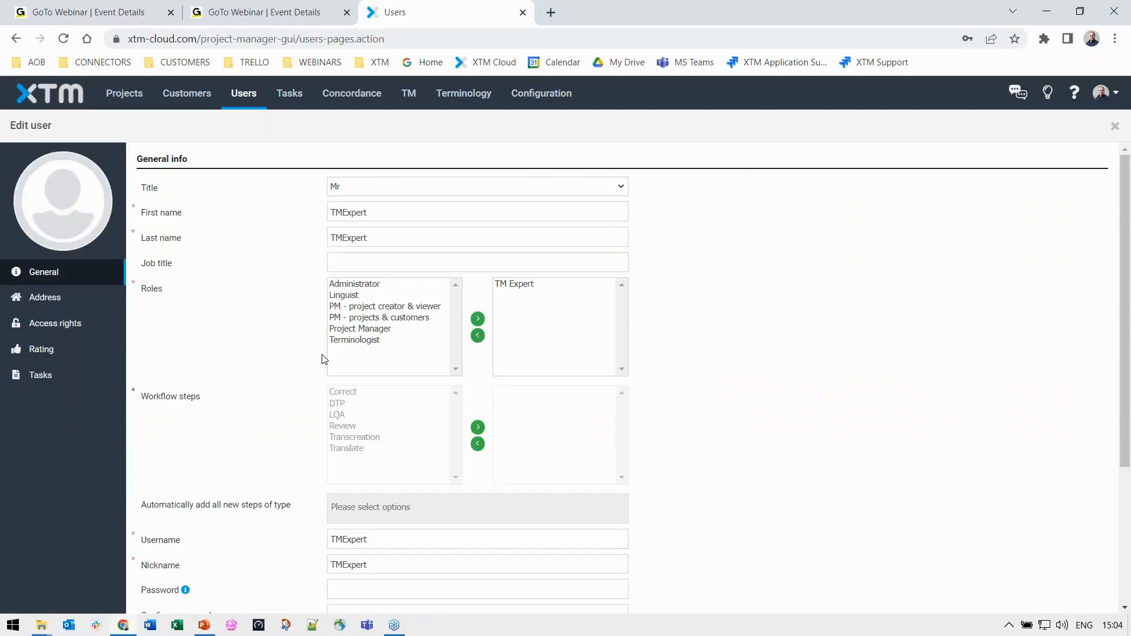
click(532, 285)
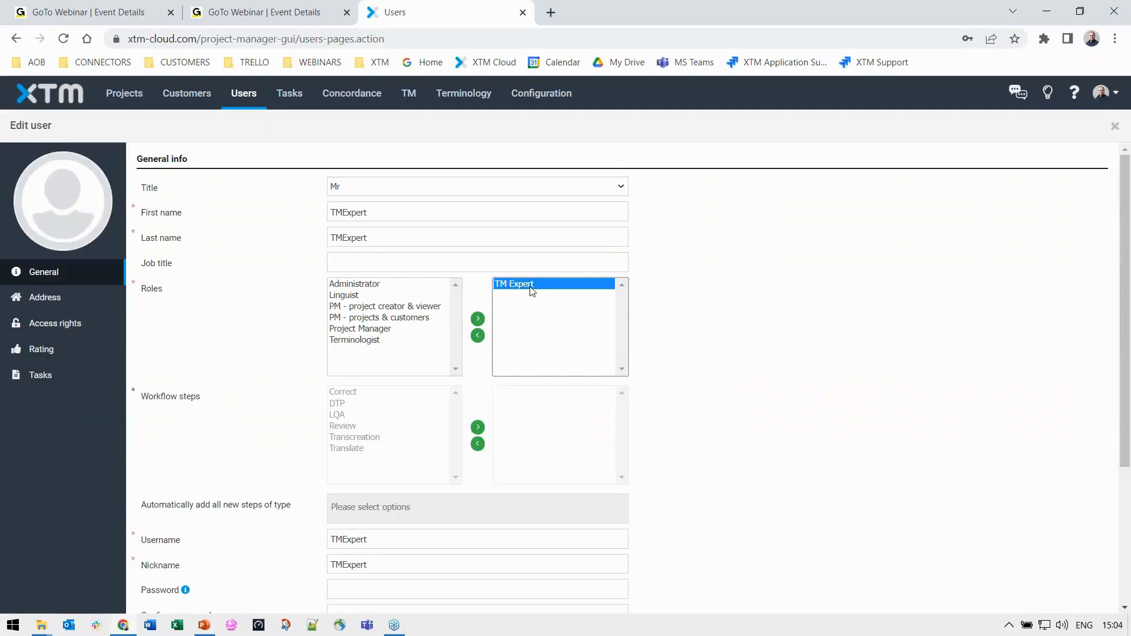
click(88, 329)
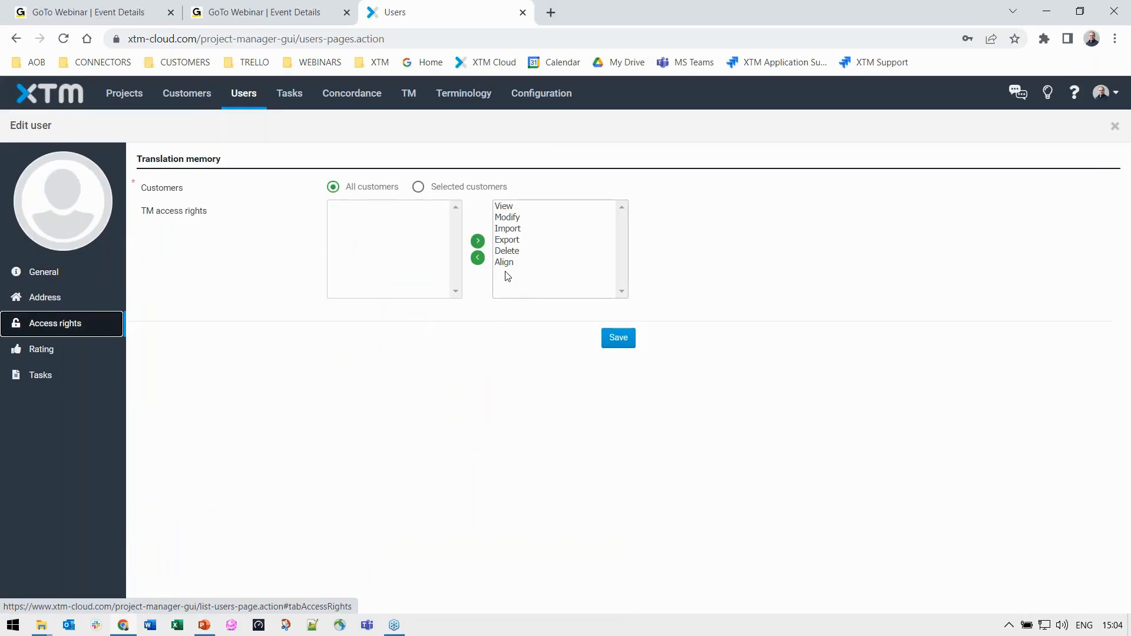
click(508, 267)
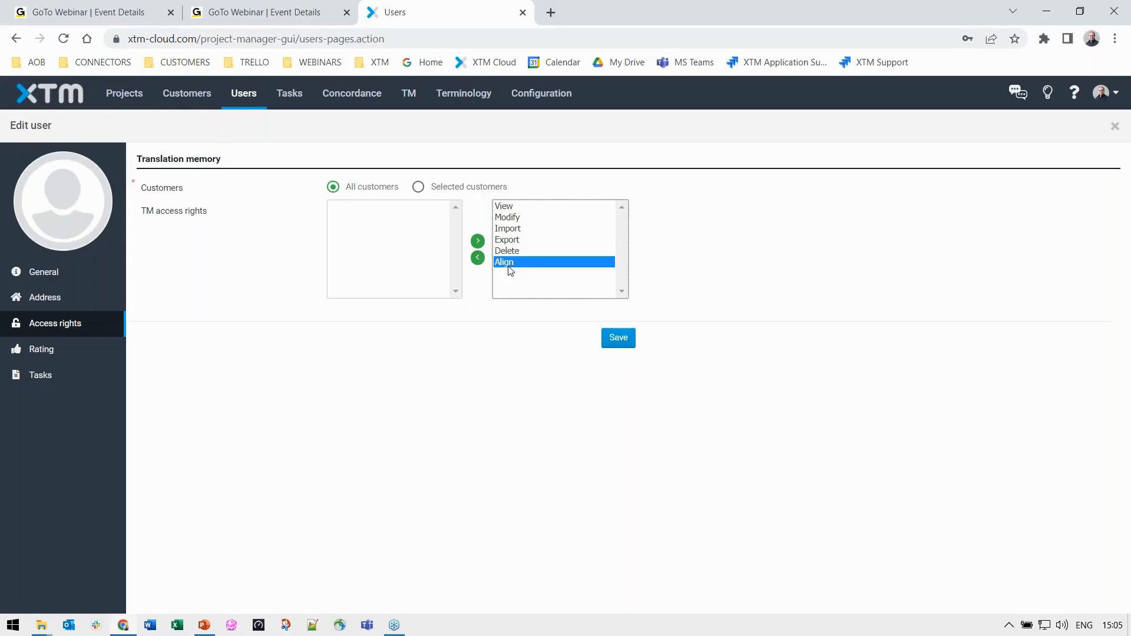
- Return to the project list and, from the desktop, open the English subfolder of the TM Management - Alignment folder
click(124, 93)
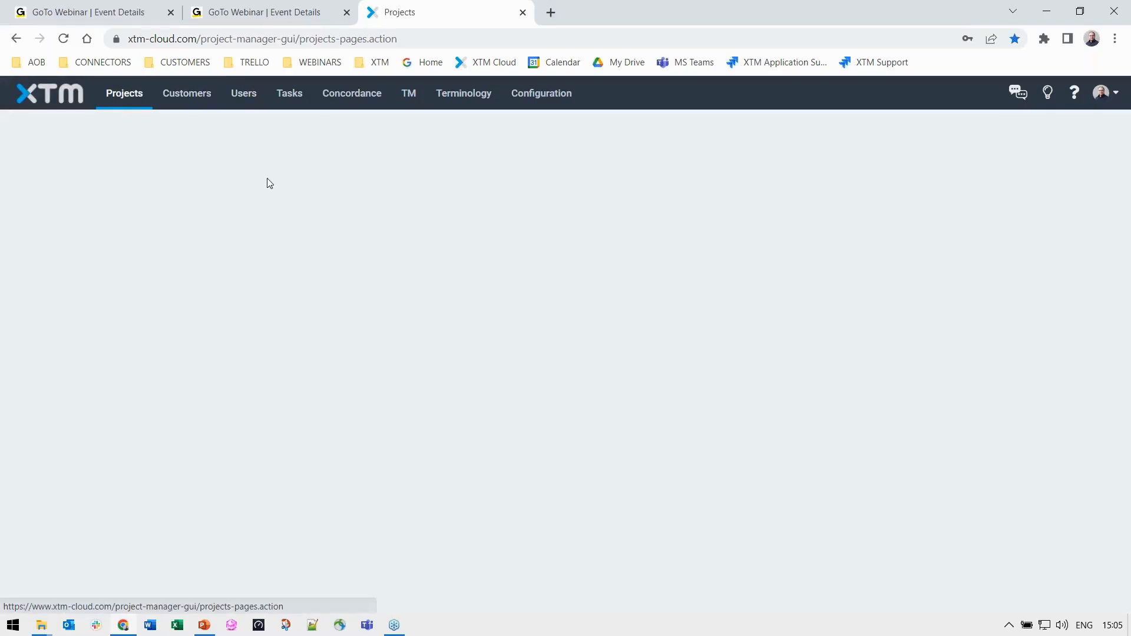
click(1129, 627)
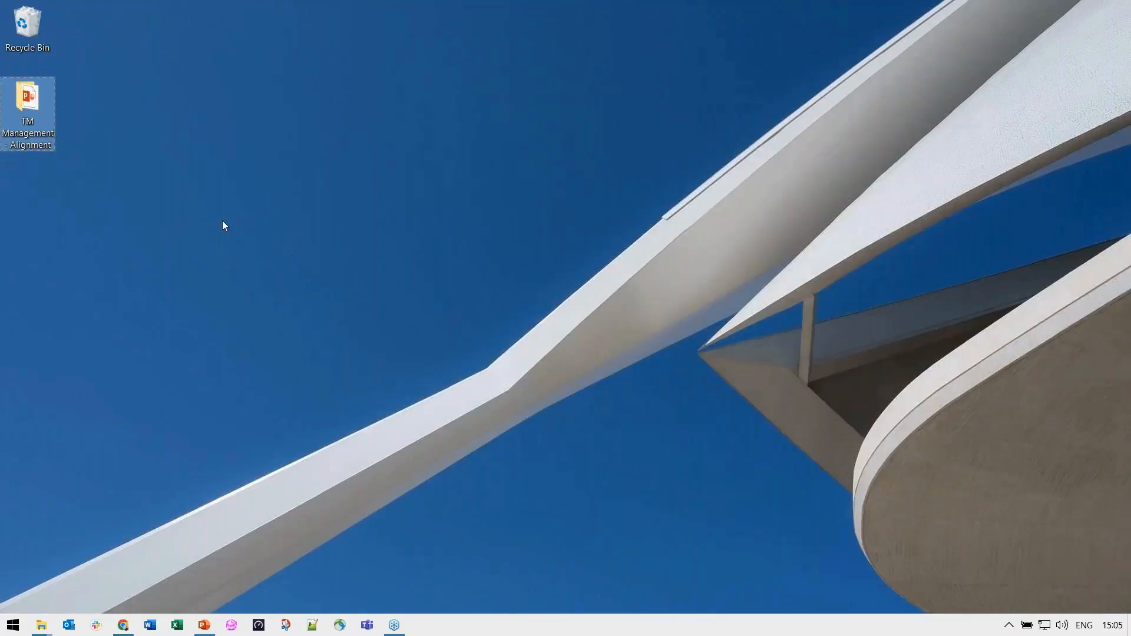
double_click(27, 97)
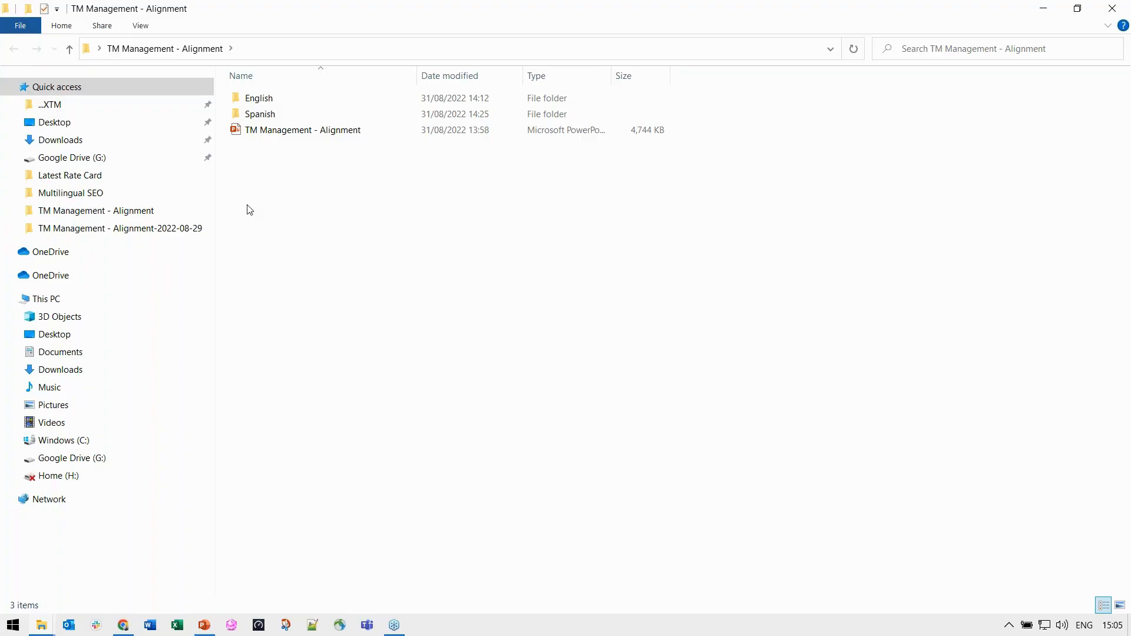
double_click(283, 101)
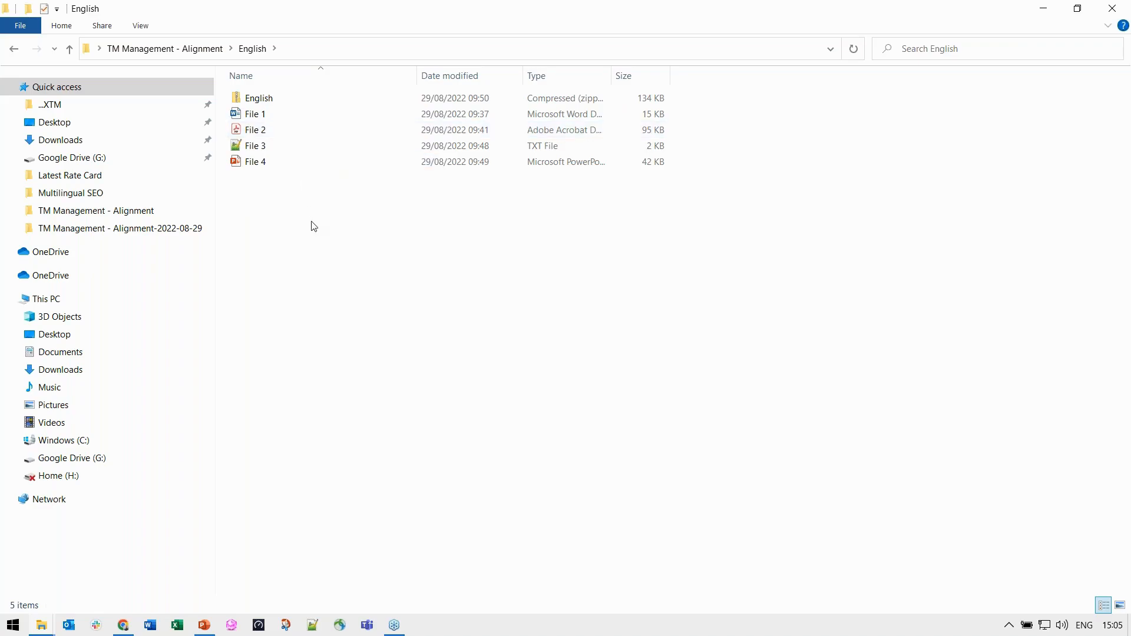
- Open the English File 1 document in Word and read through its text to the XTM Terminology section
double_click(283, 115)
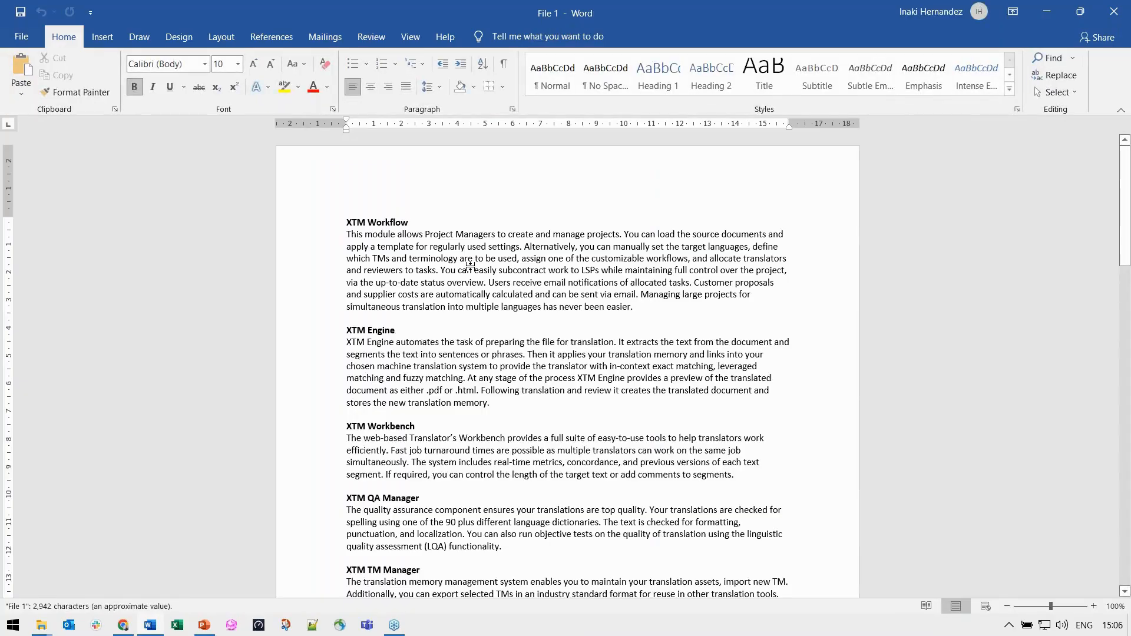
scroll(470, 266, down, 1)
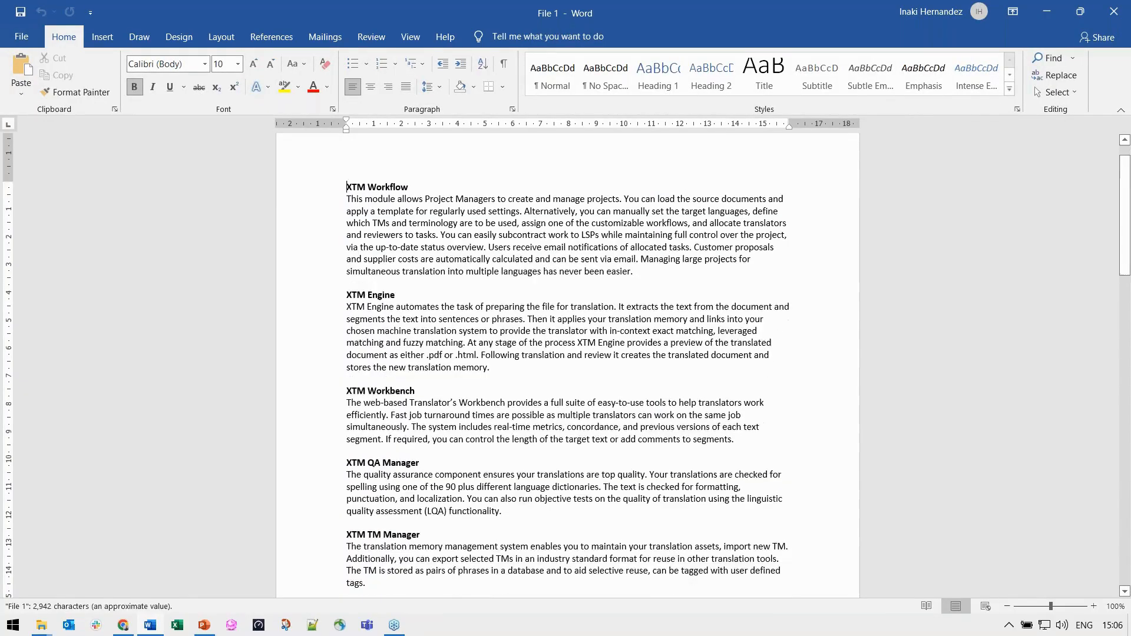
scroll(470, 266, down, 1)
scroll(567, 365, down, 4)
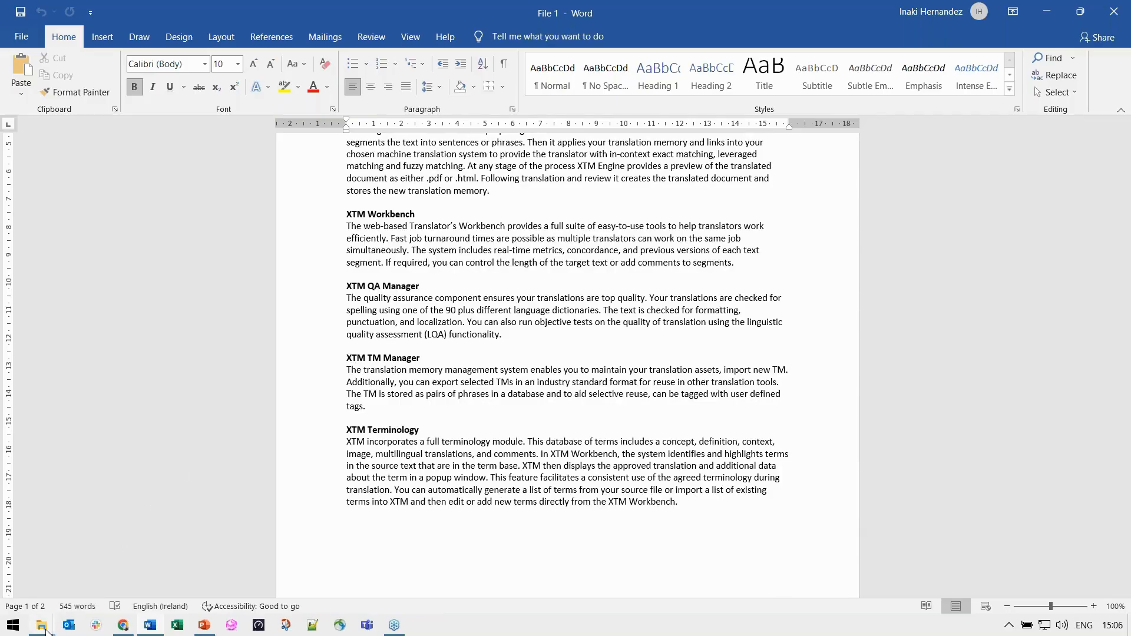
- Switch to File Explorer and view the Spanish and English subfolders of the desktop's TM Management - Alignment folder
mouse_move(46, 628)
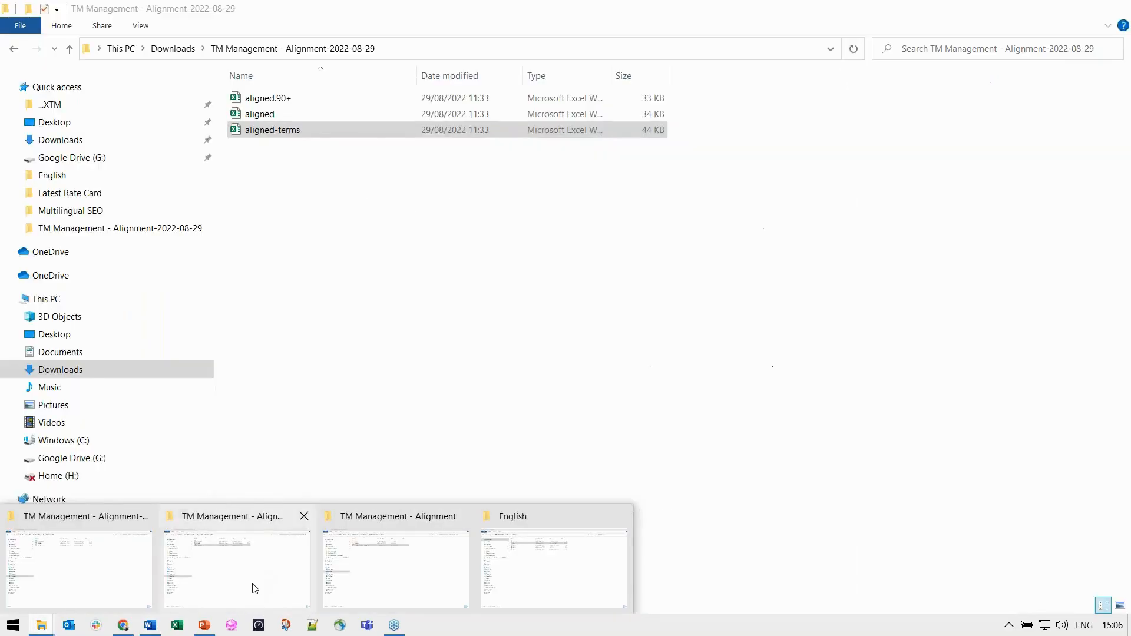
click(253, 585)
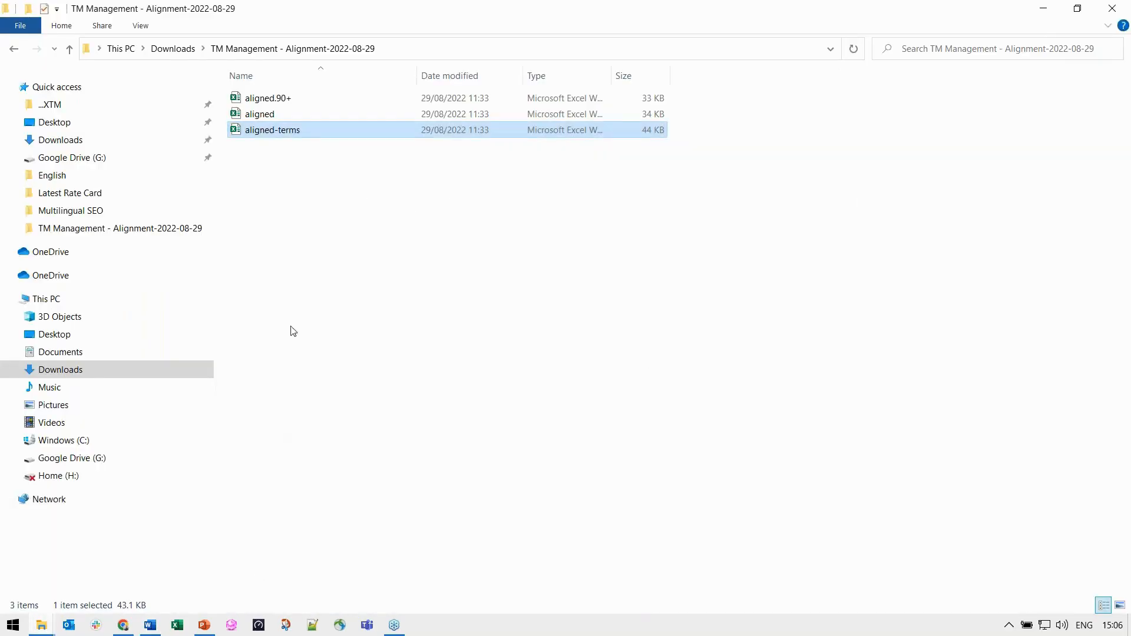
click(75, 106)
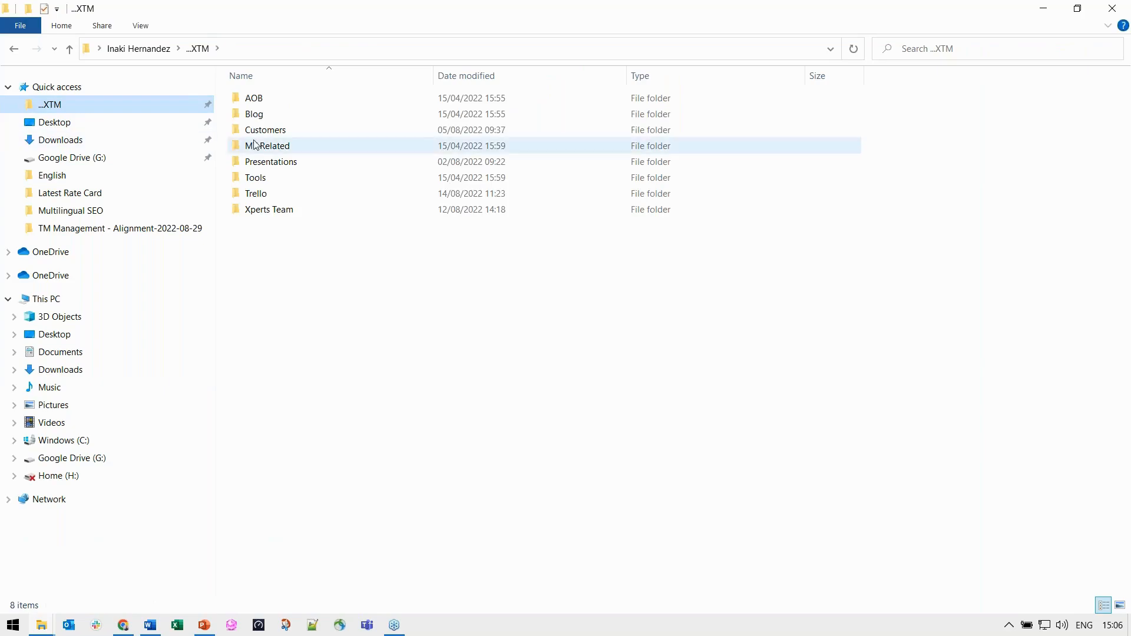
click(93, 125)
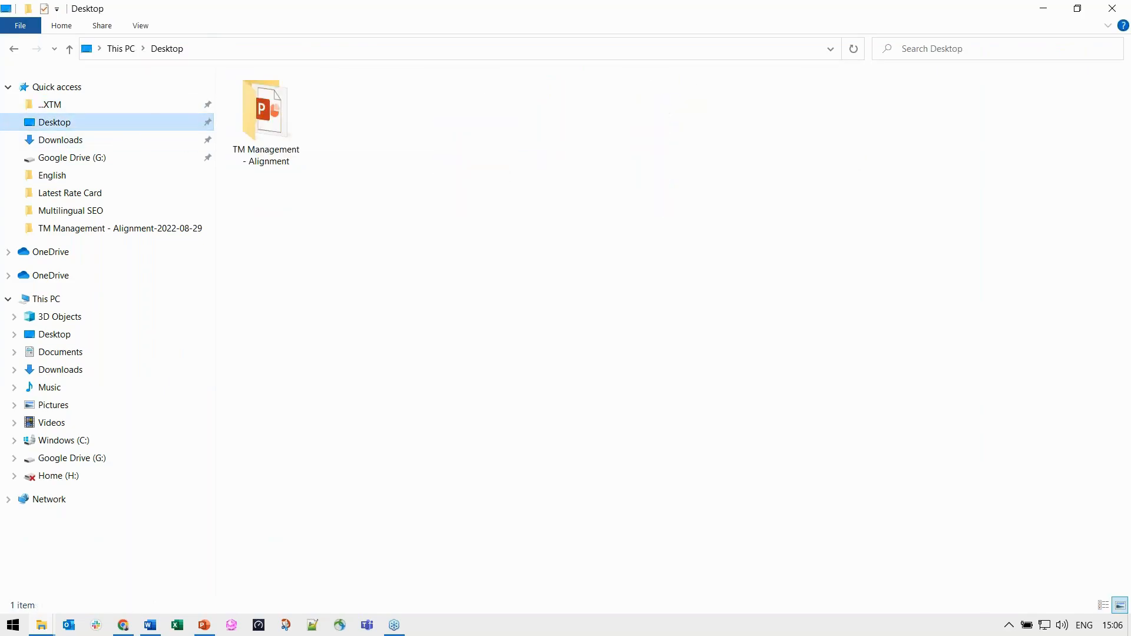
double_click(269, 123)
double_click(252, 116)
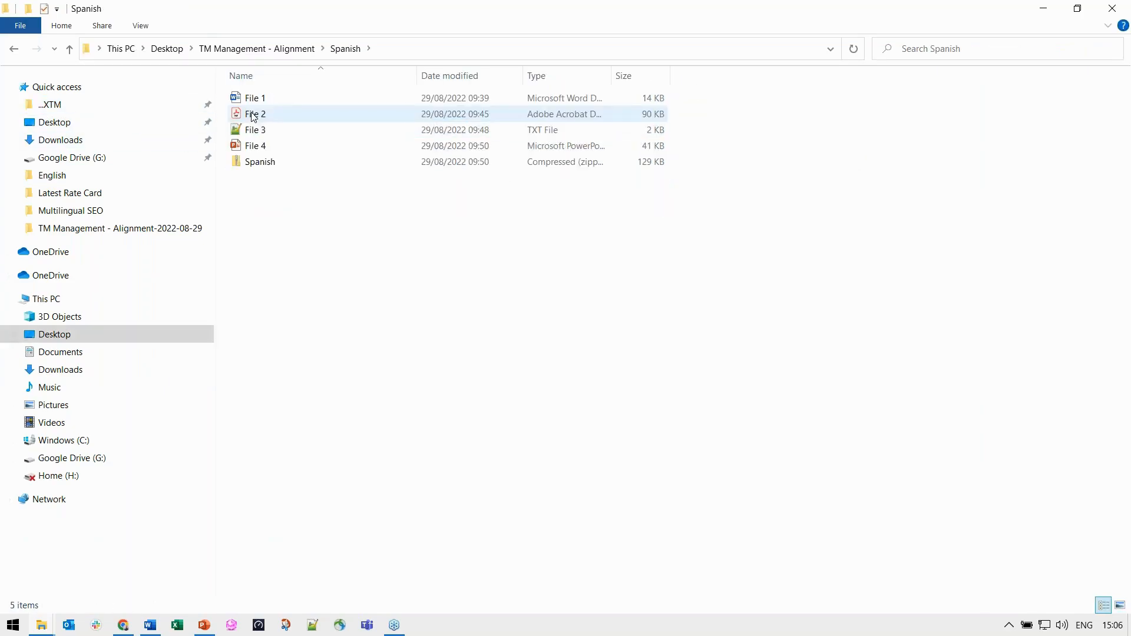
click(297, 49)
double_click(280, 102)
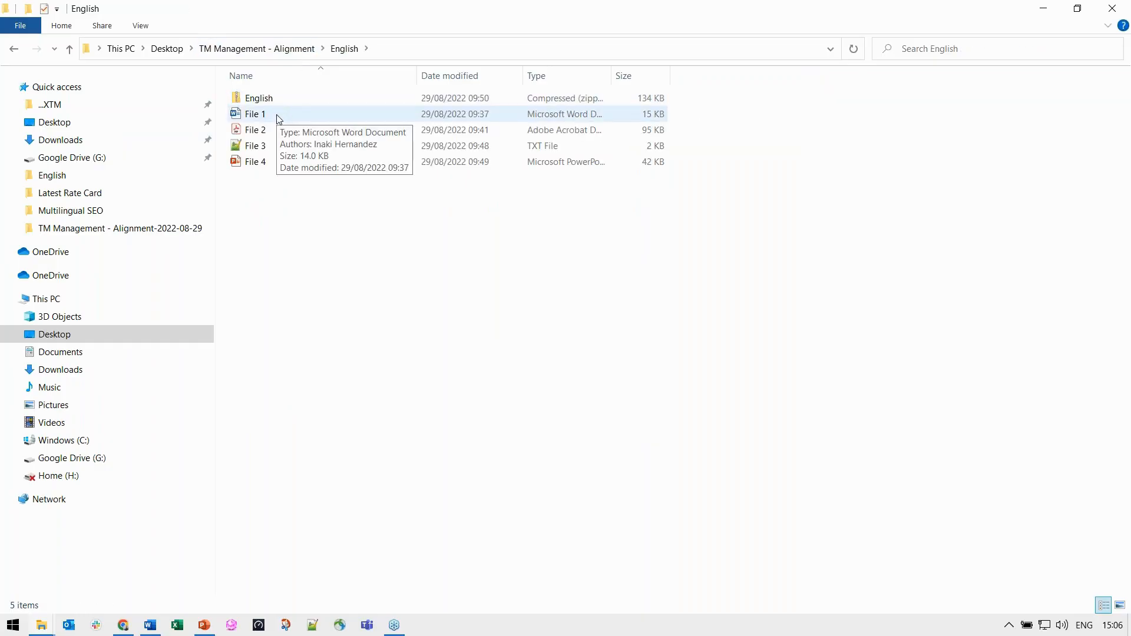
- Open File 1 from the Spanish subfolder in Word, read through its text to the Administrador de XTM TM section, and close it
click(278, 119)
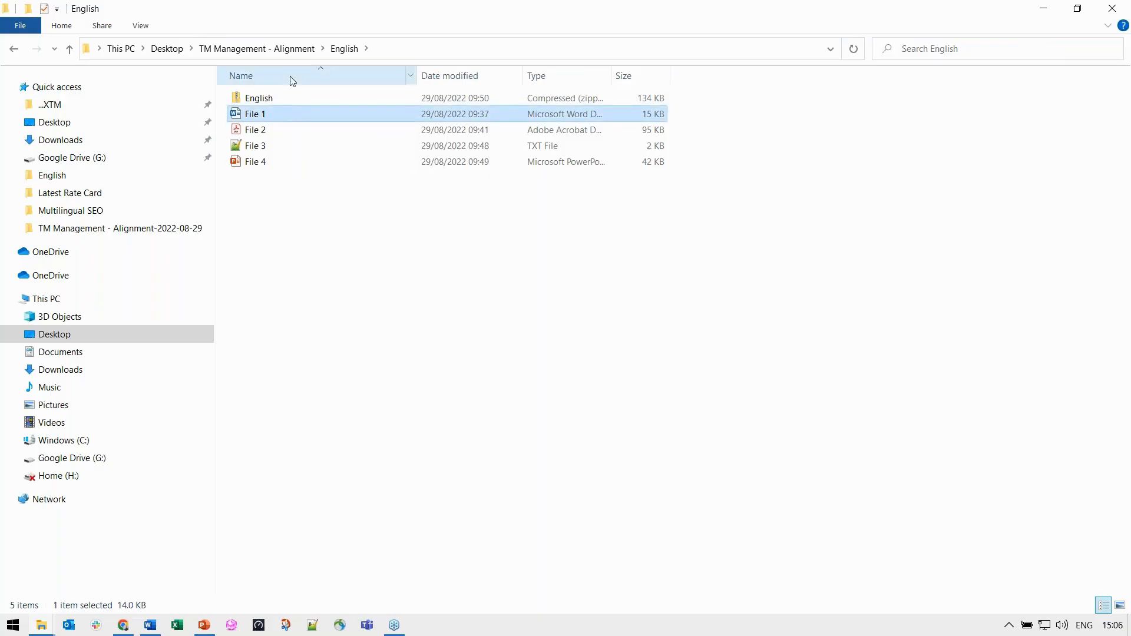
click(292, 49)
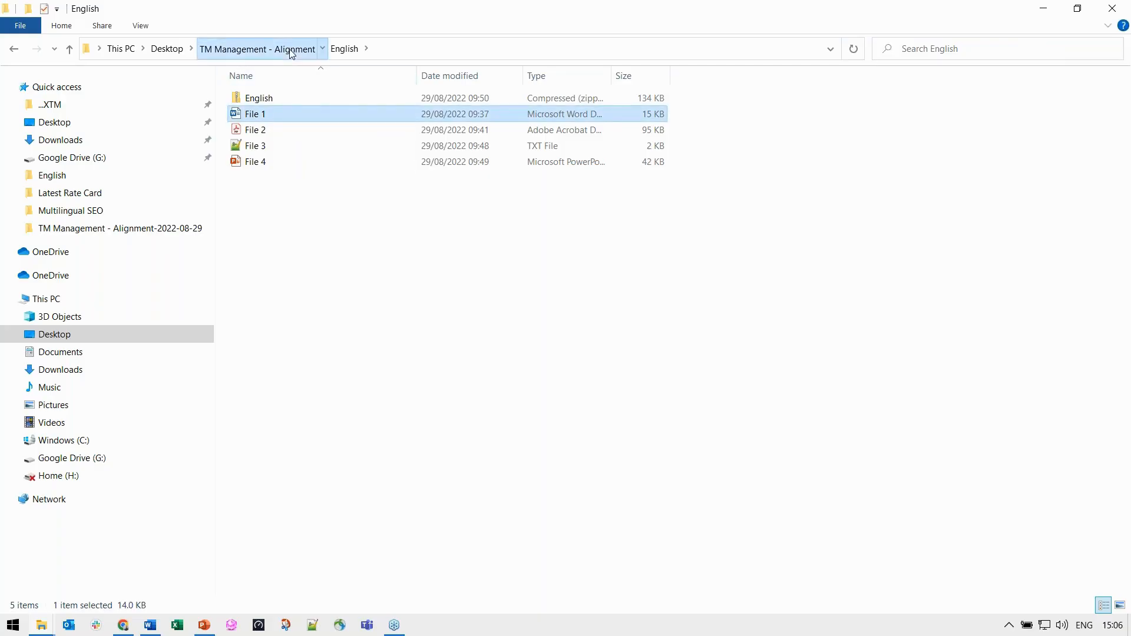
double_click(279, 116)
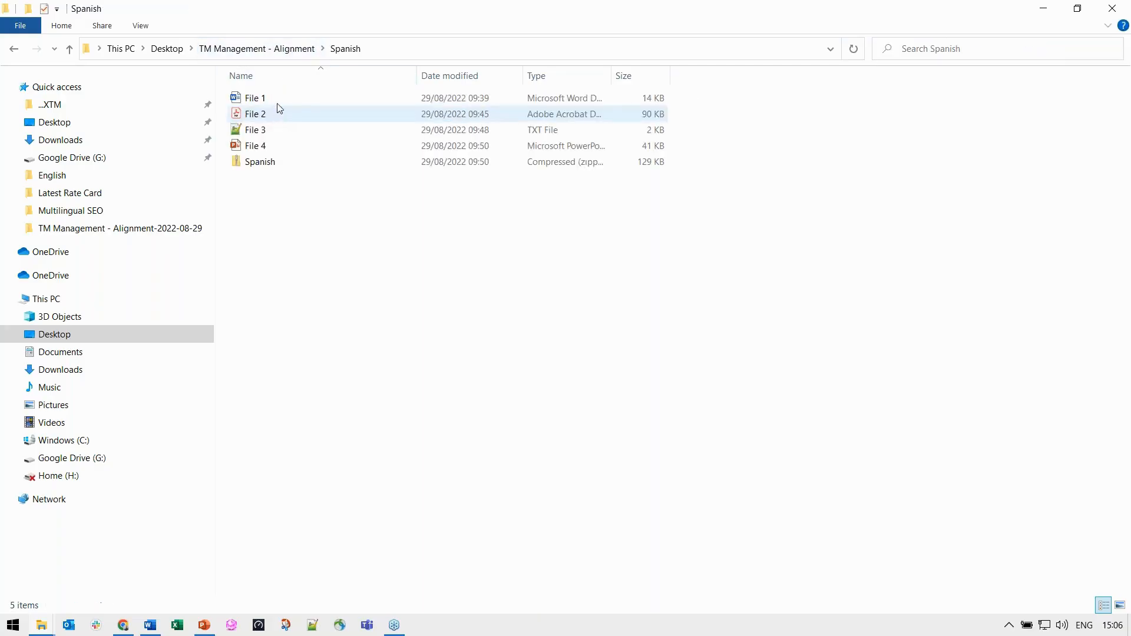
double_click(277, 99)
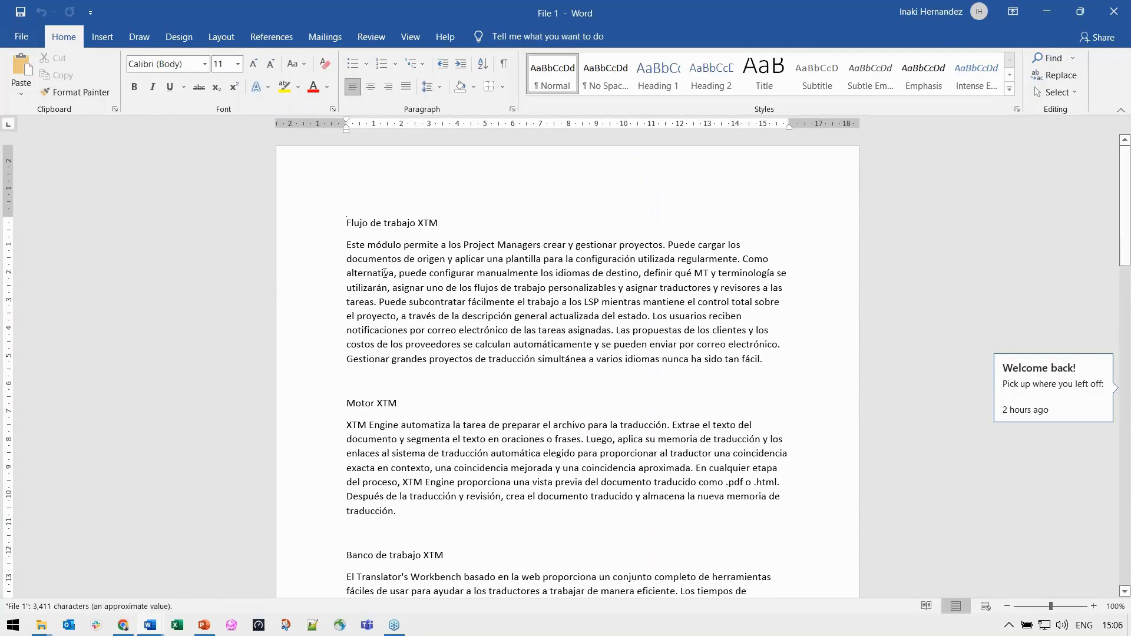
scroll(392, 268, down, 3)
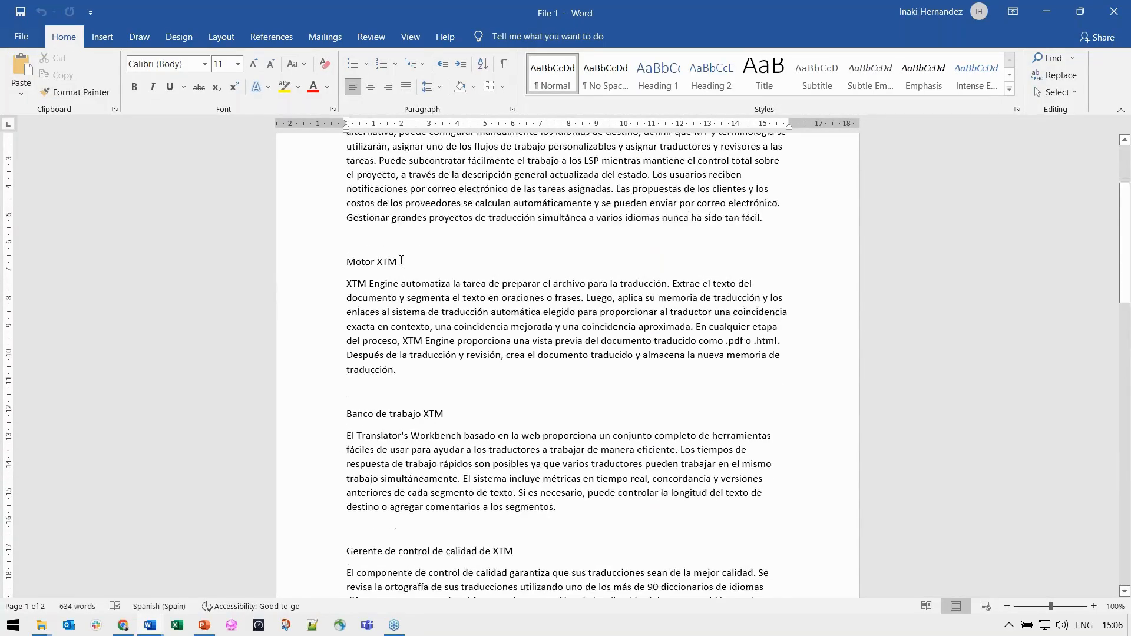
scroll(401, 259, down, 2)
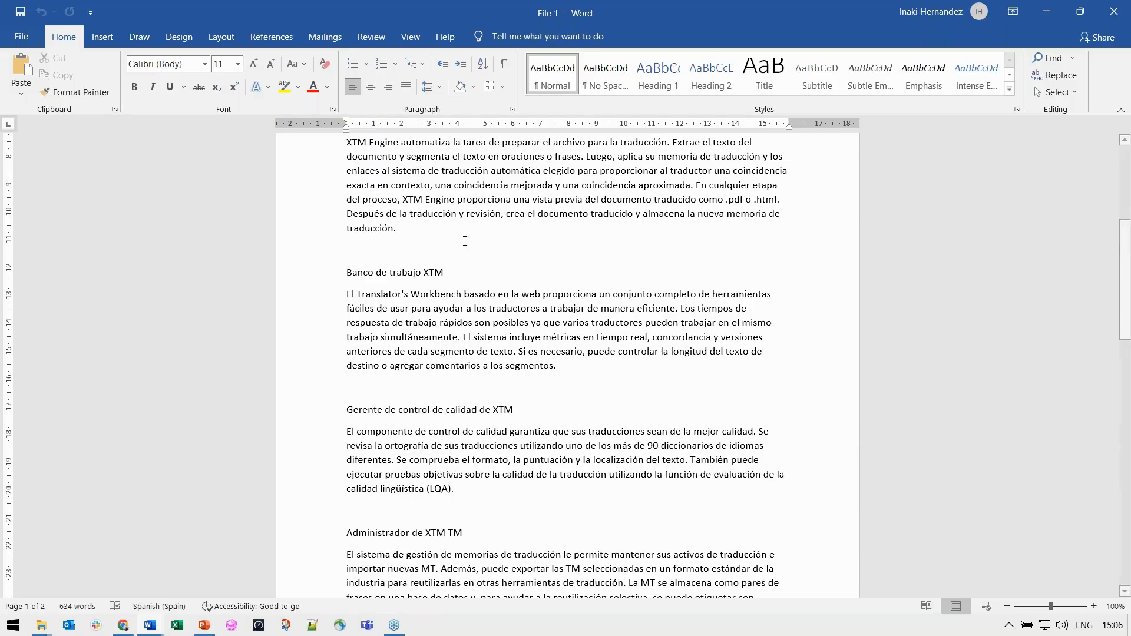
click(1113, 13)
click(1113, 13)
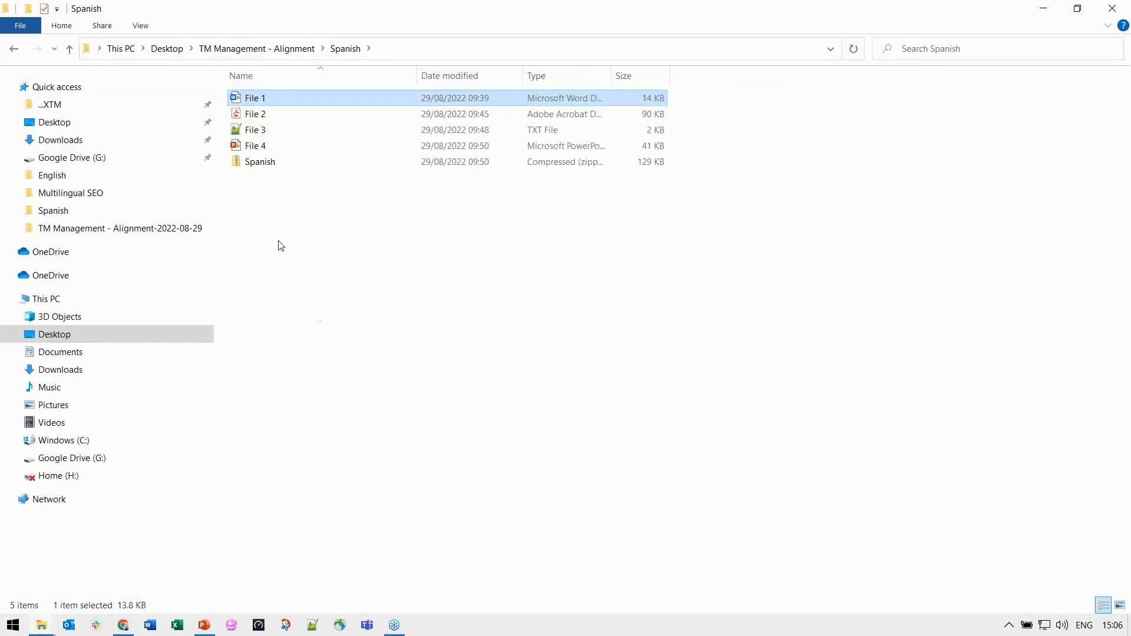
- Open the English File 2 PDF in Acrobat Reader, view its PO Settings text, and close it
click(294, 49)
double_click(262, 98)
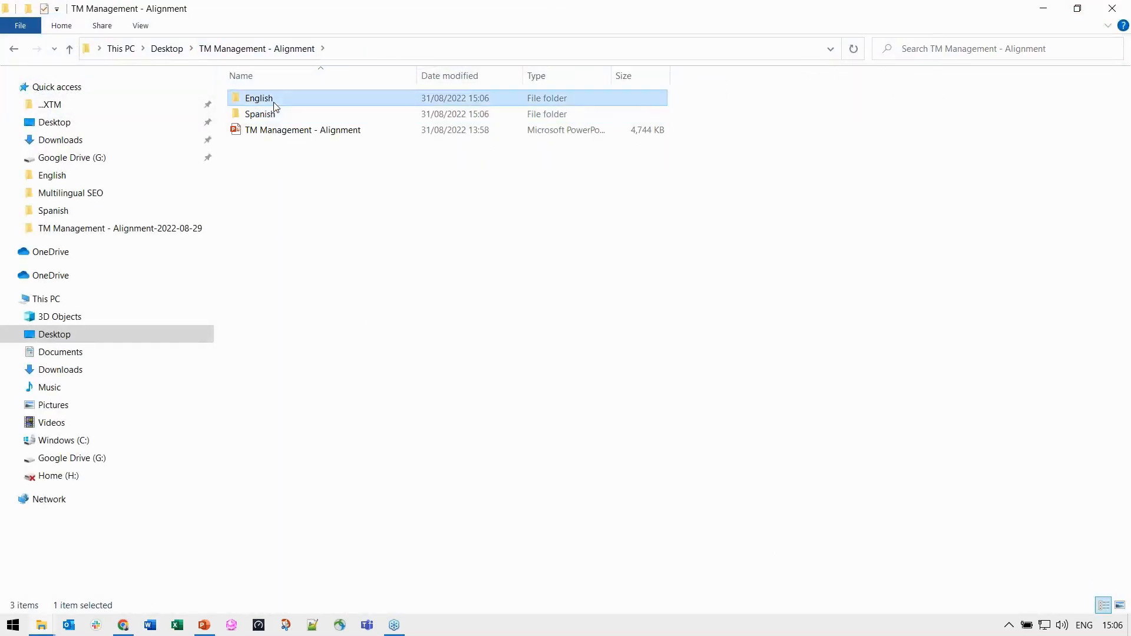
double_click(268, 129)
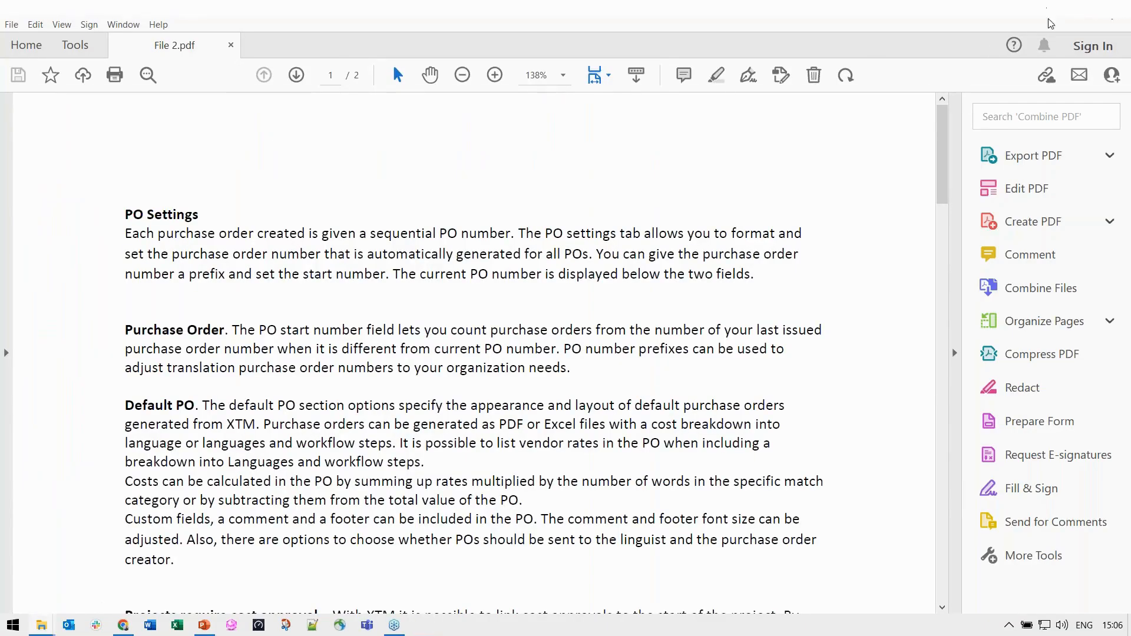
click(1120, 10)
- Open the File 2 PDF from the Spanish subfolder, view its purchase order text, and close it
click(290, 49)
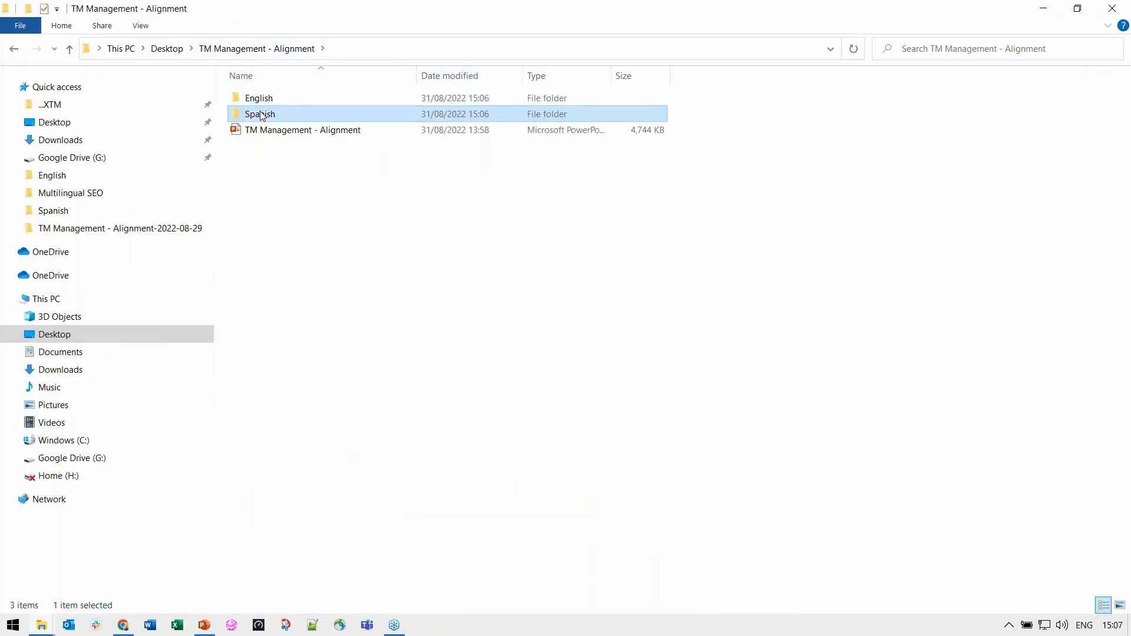
double_click(263, 113)
double_click(264, 116)
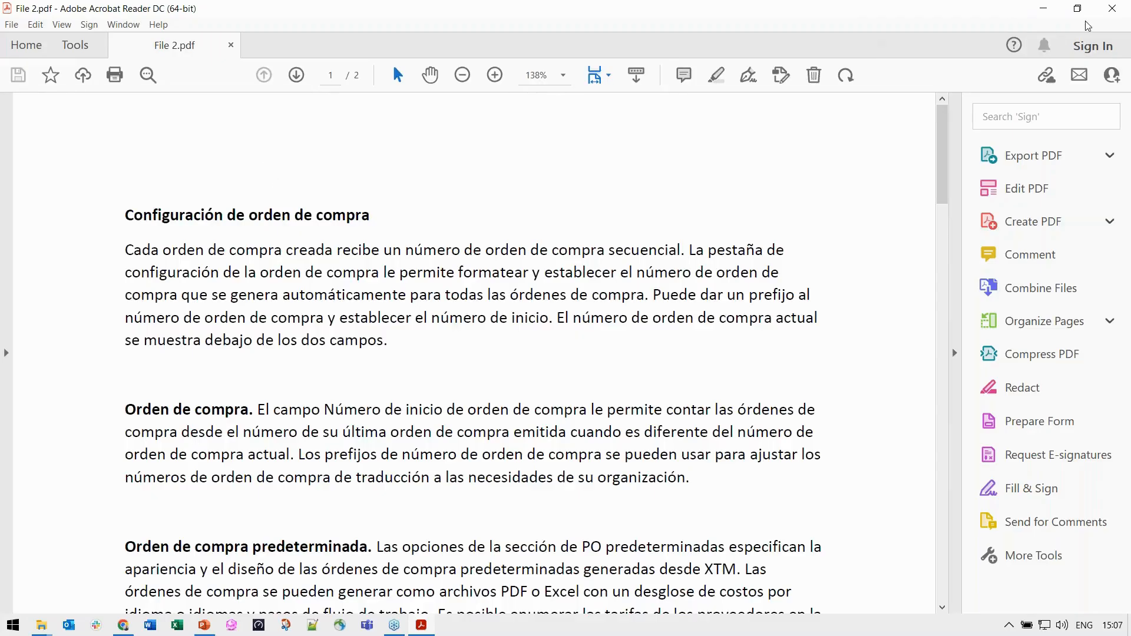
click(1113, 9)
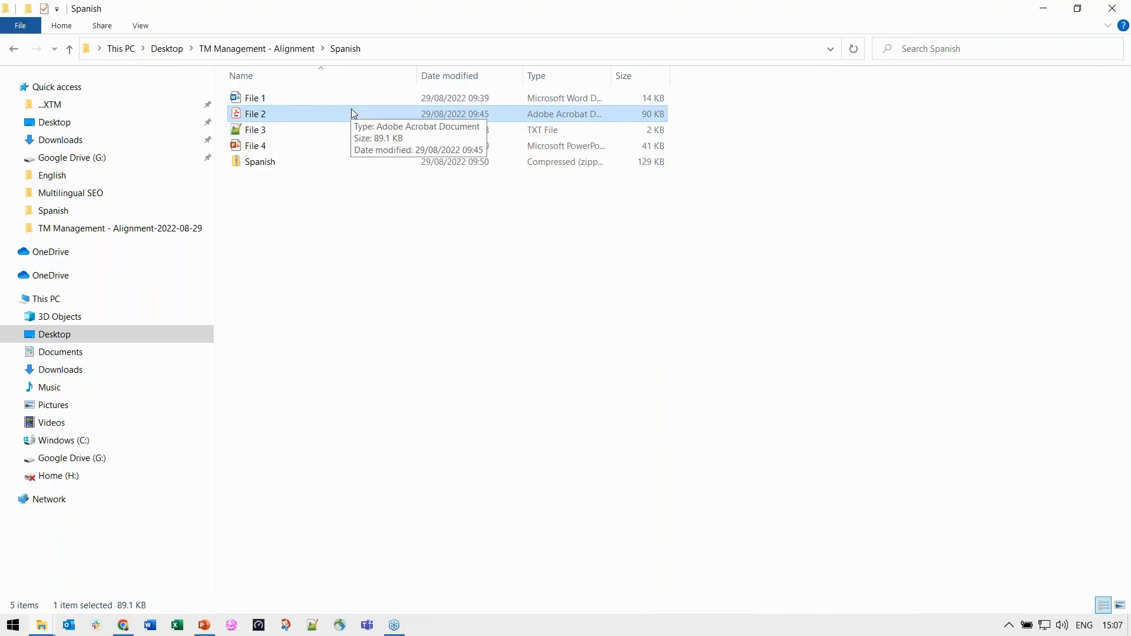
- Examine Files 1 to 4 and the zip archive in the English subfolder, and the matching zip archive in the Spanish subfolder
click(270, 55)
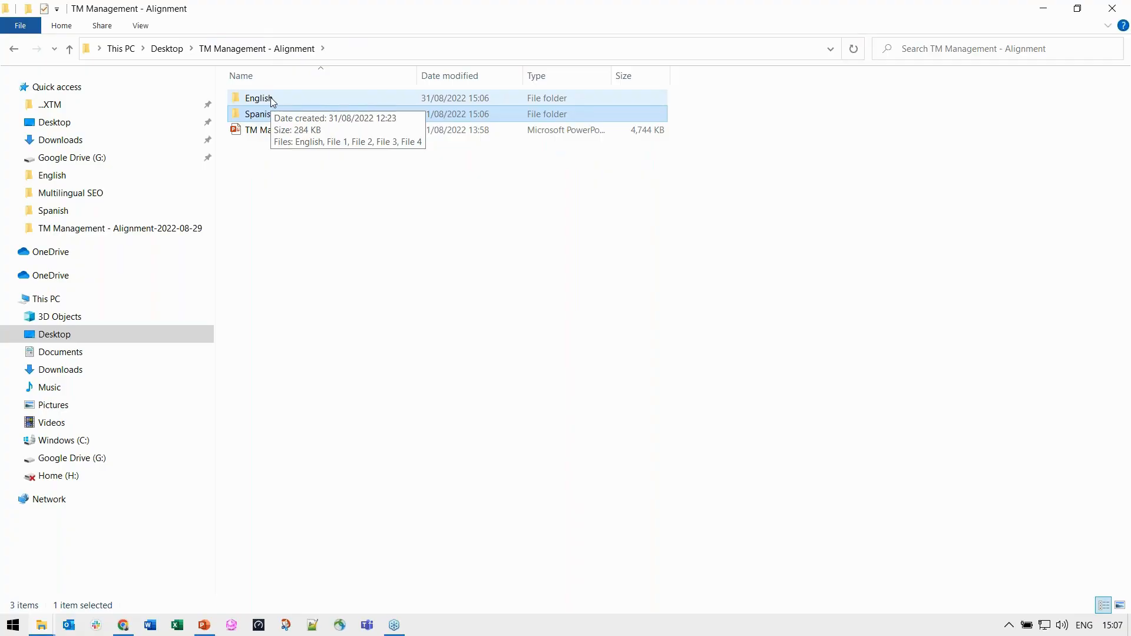
double_click(272, 101)
click(269, 102)
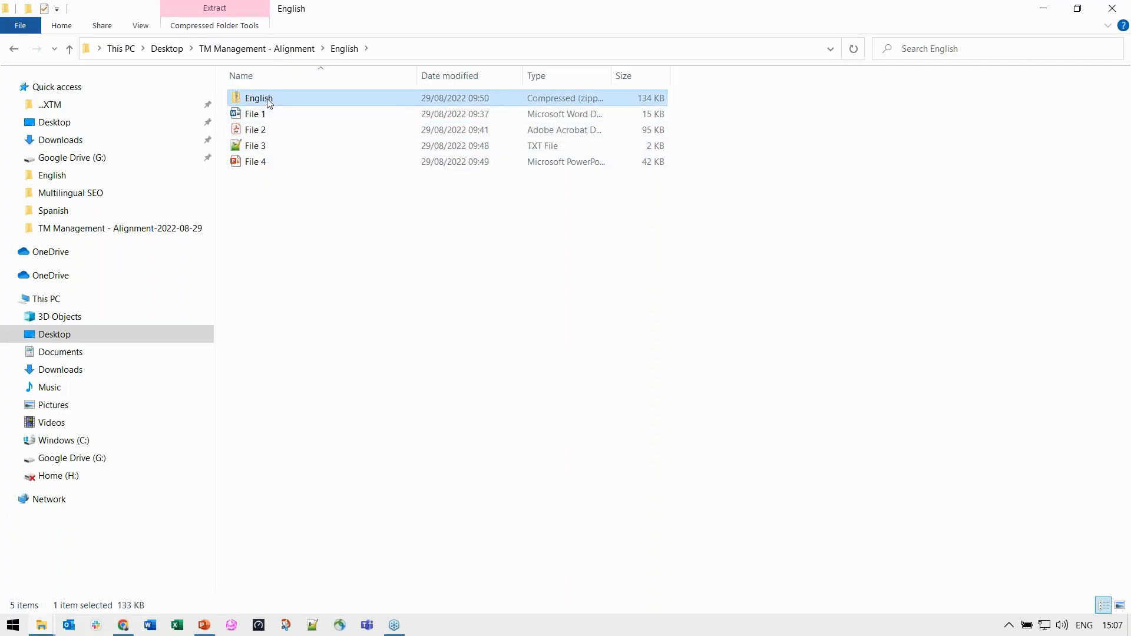
click(263, 114)
click(261, 164)
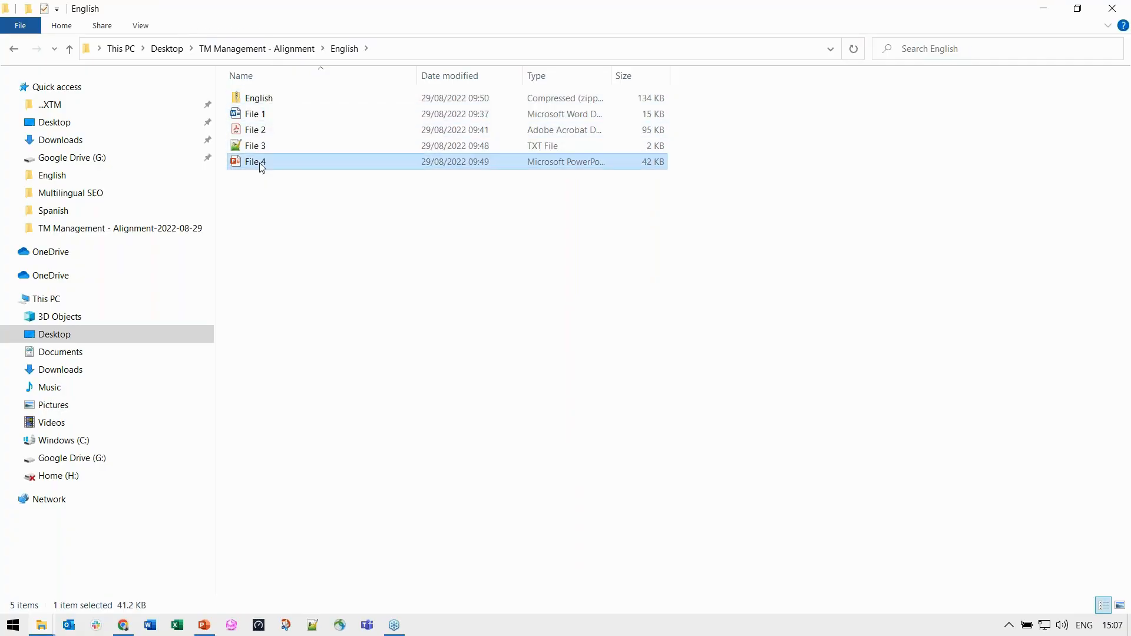
click(275, 102)
click(282, 49)
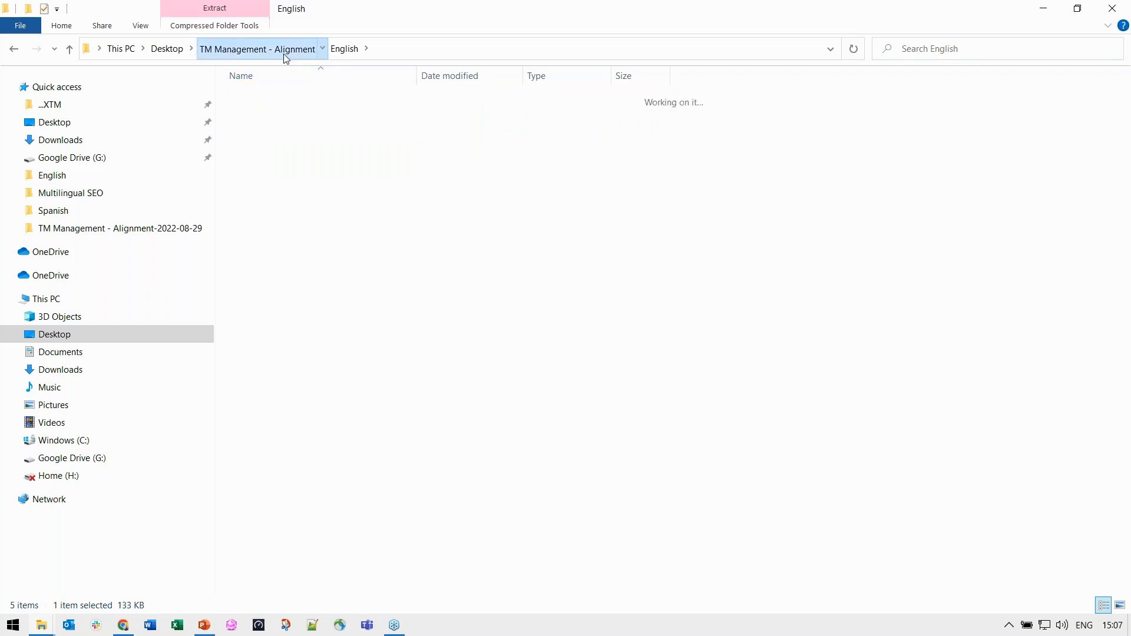
double_click(273, 115)
click(267, 163)
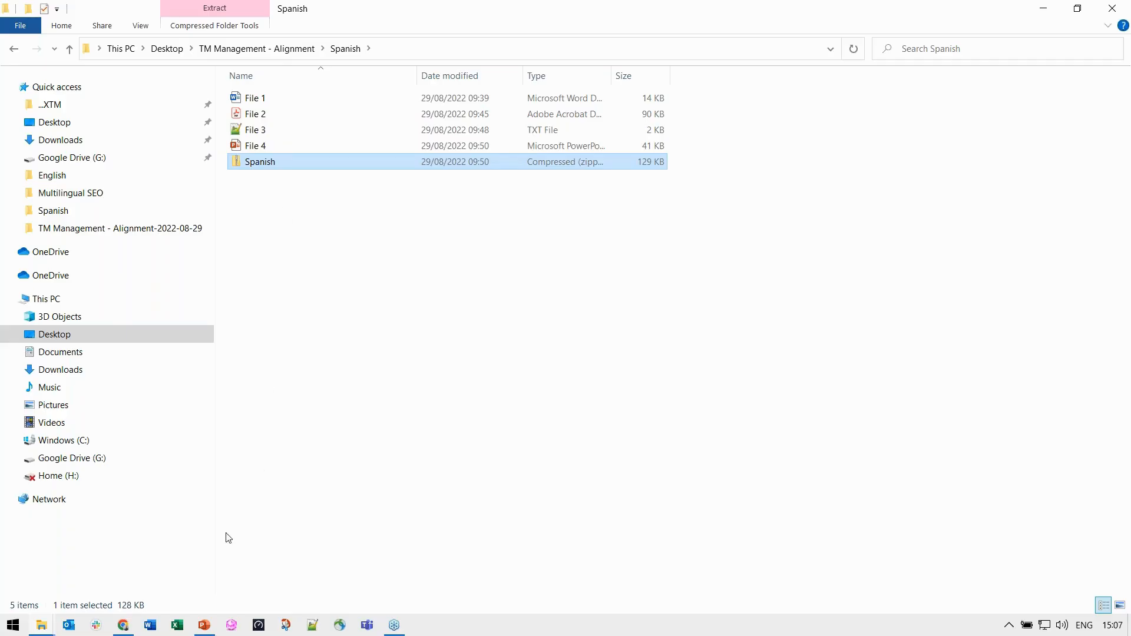
- Switch to XTM in Chrome, open the TM Align page, and set the reference name to TM Management - Alignment
click(124, 625)
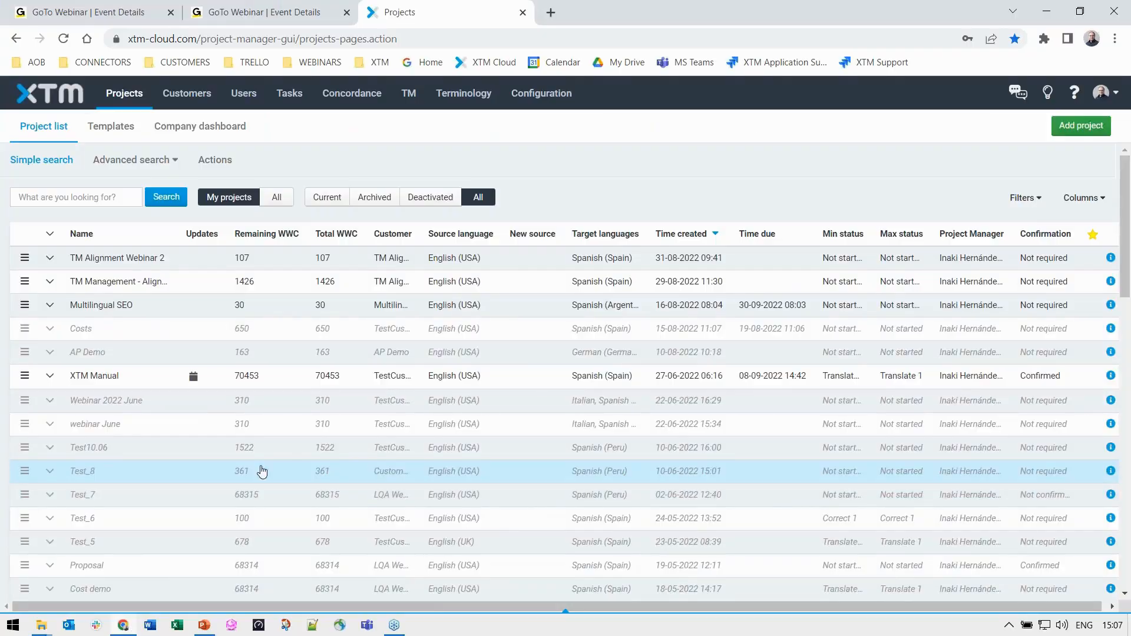
click(413, 99)
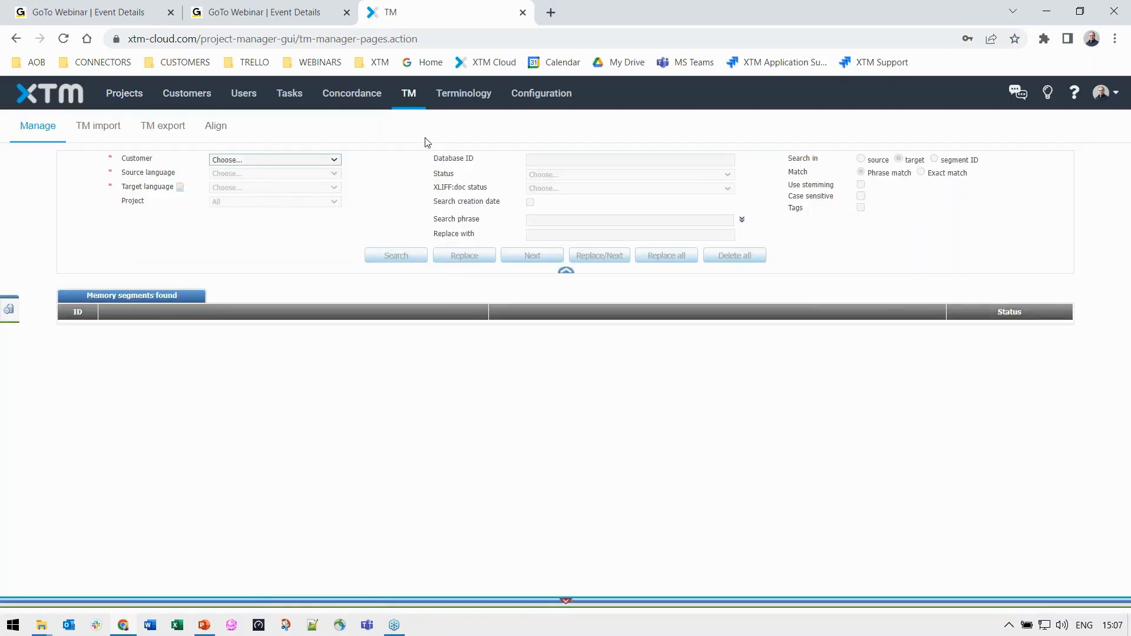
click(219, 133)
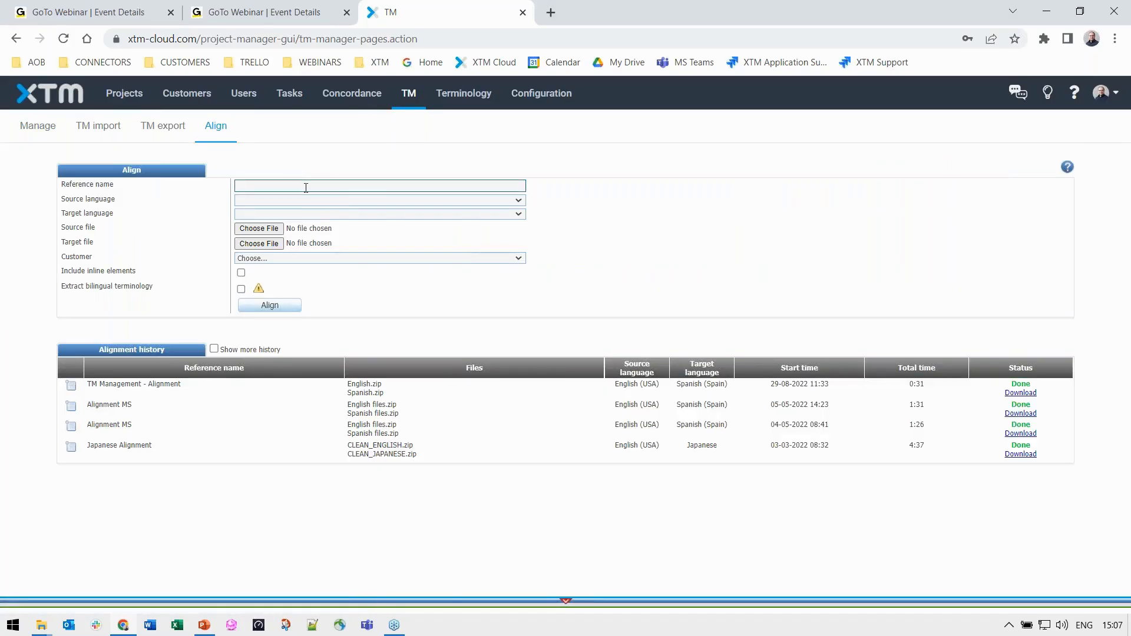
click(305, 188)
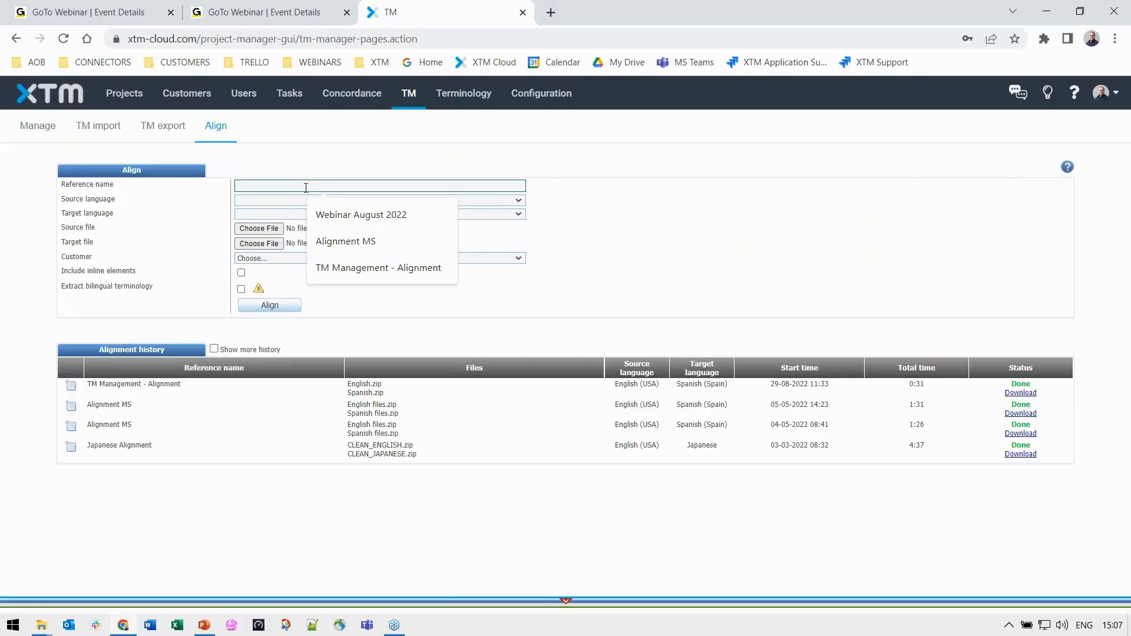
click(348, 269)
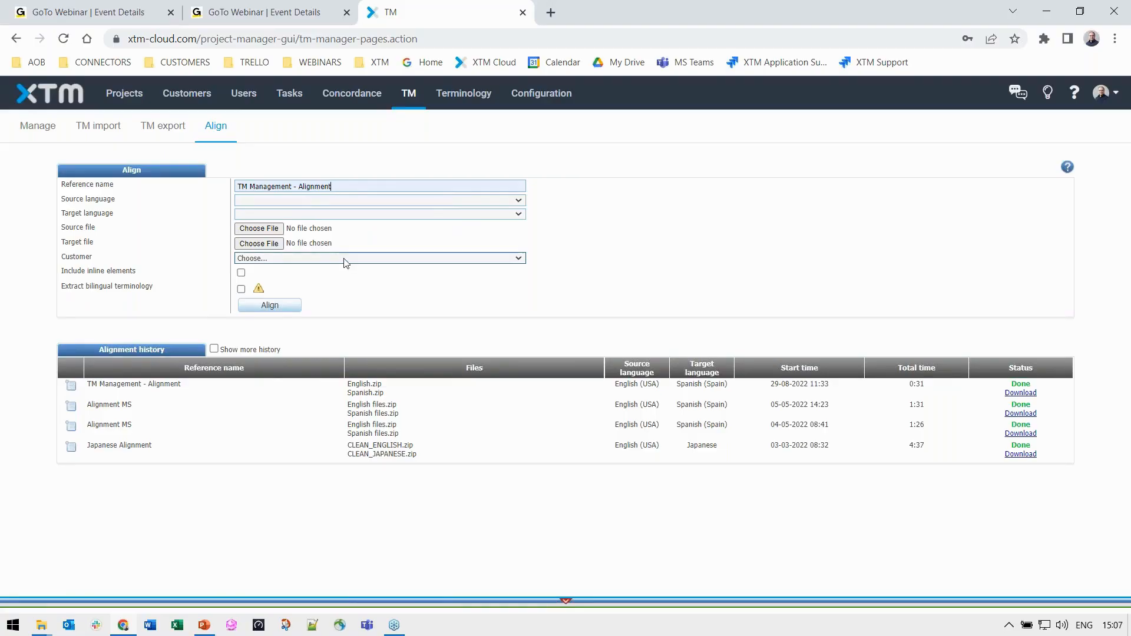
- Set the alignment's source language to English (USA)
click(304, 200)
key(e)
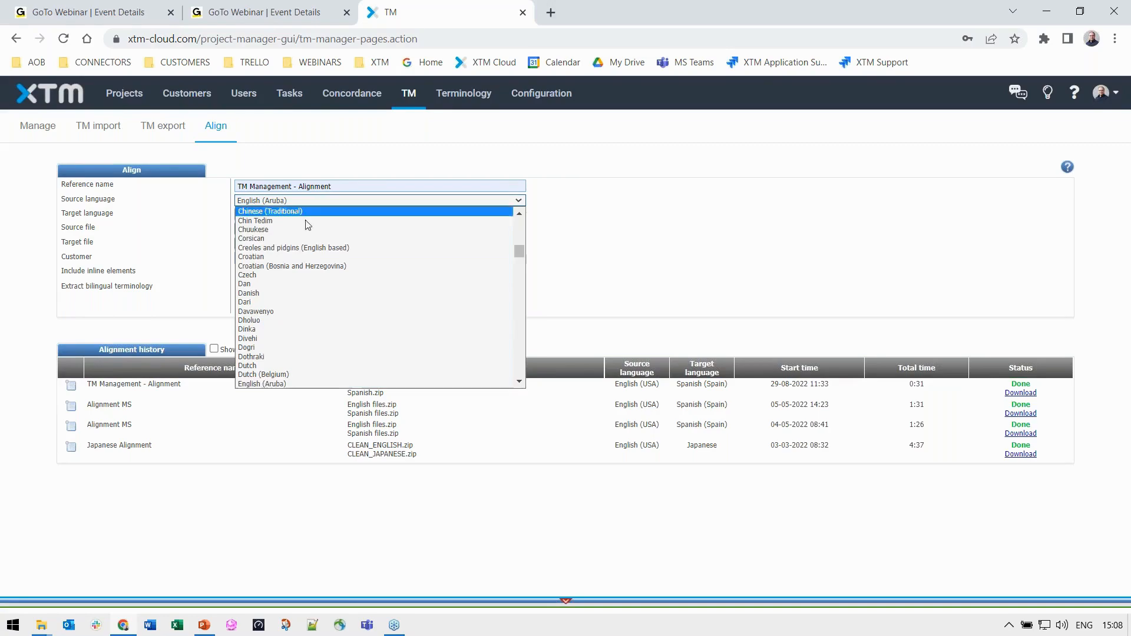
scroll(317, 271, down, 5)
scroll(317, 271, down, 5)
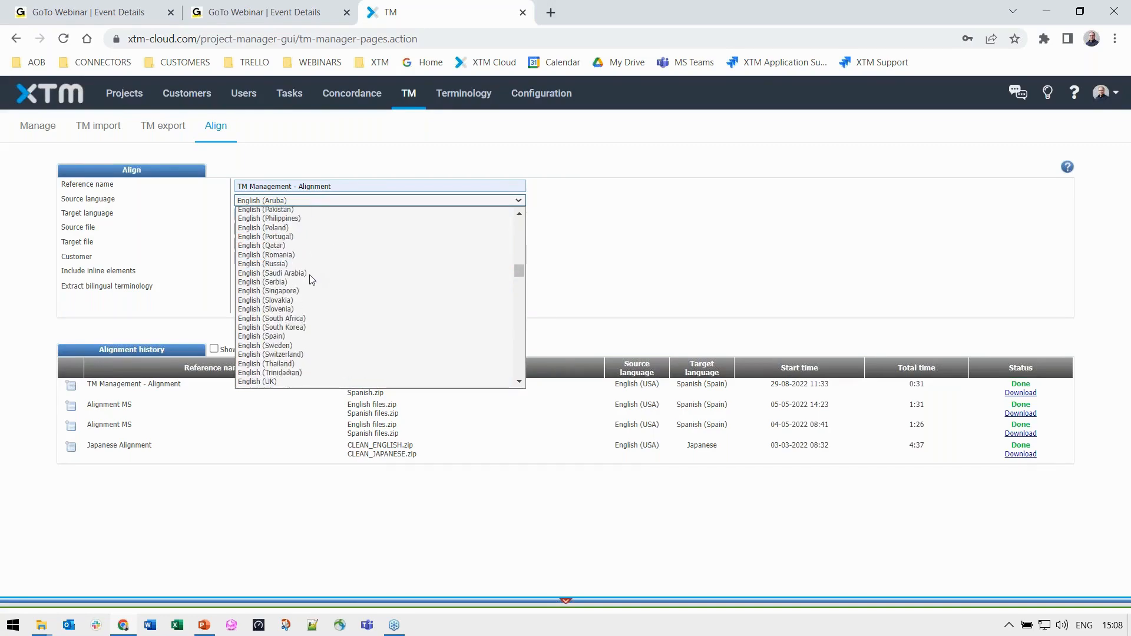
scroll(304, 265, up, 3)
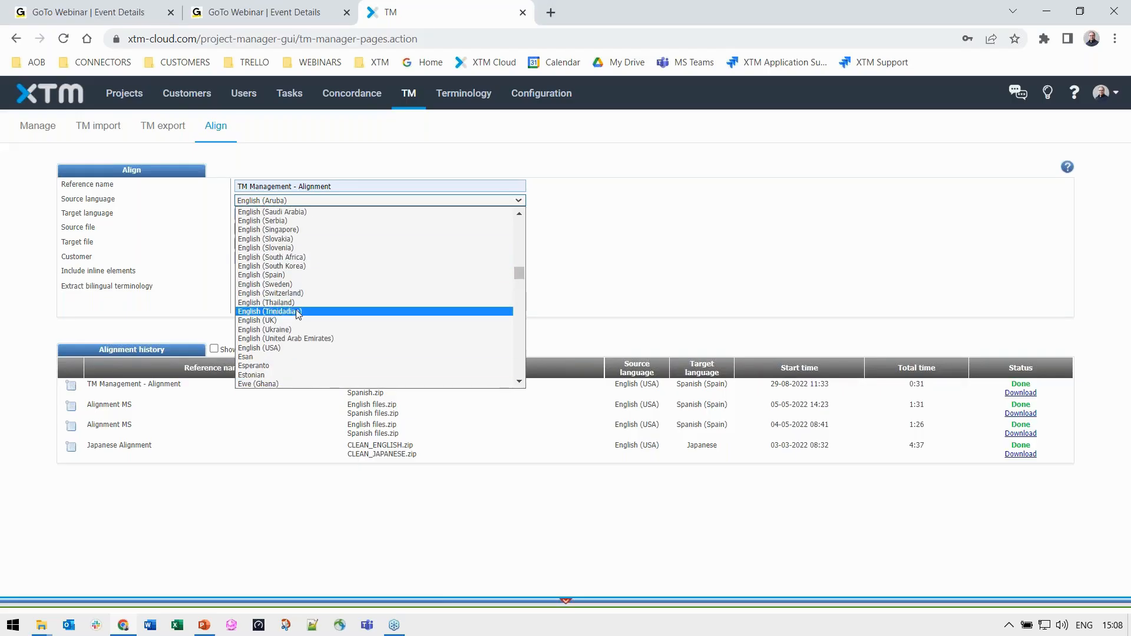
click(291, 351)
- Set the alignment's target language to Spanish (Spain)
click(286, 215)
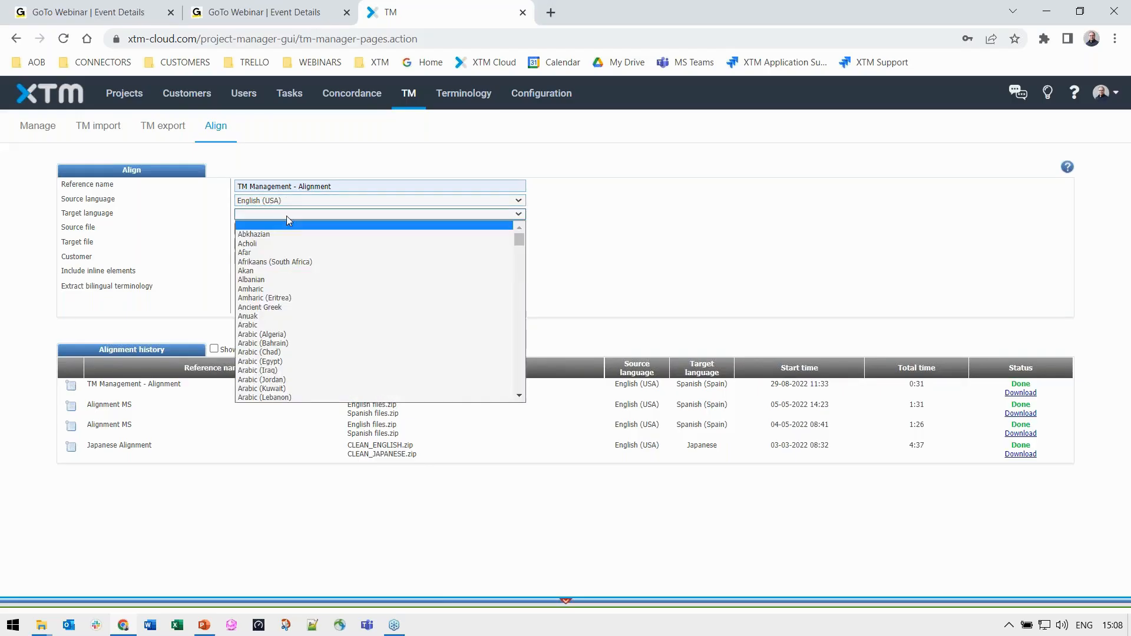
key(s)
scroll(305, 273, down, 5)
scroll(306, 272, down, 1)
scroll(306, 271, up, 2)
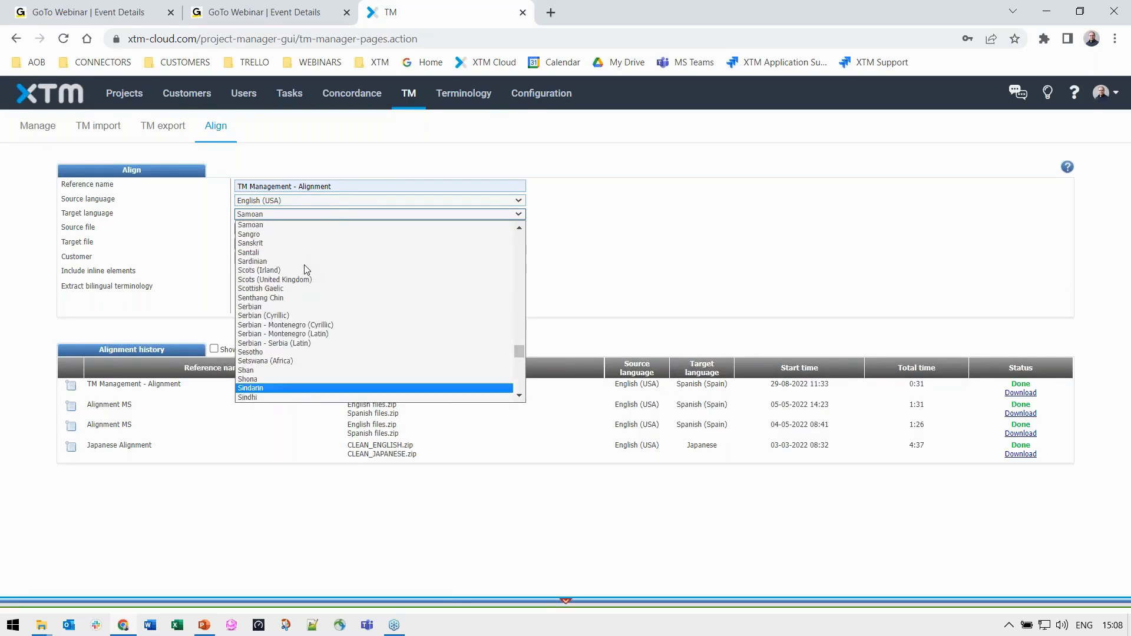
scroll(306, 271, down, 2)
scroll(303, 281, down, 10)
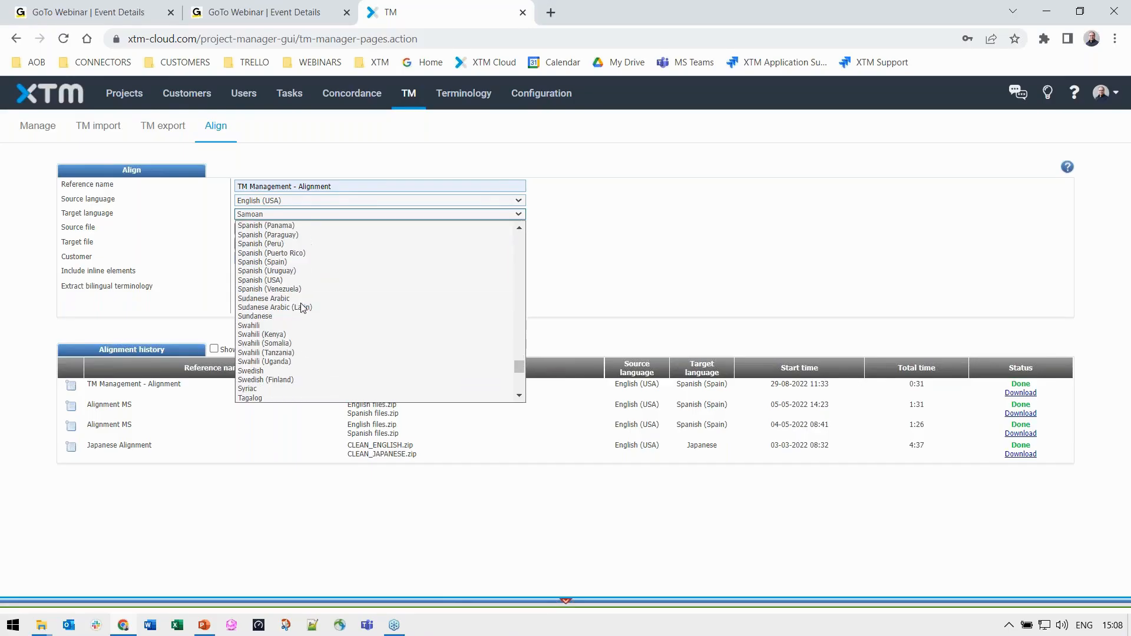
click(291, 262)
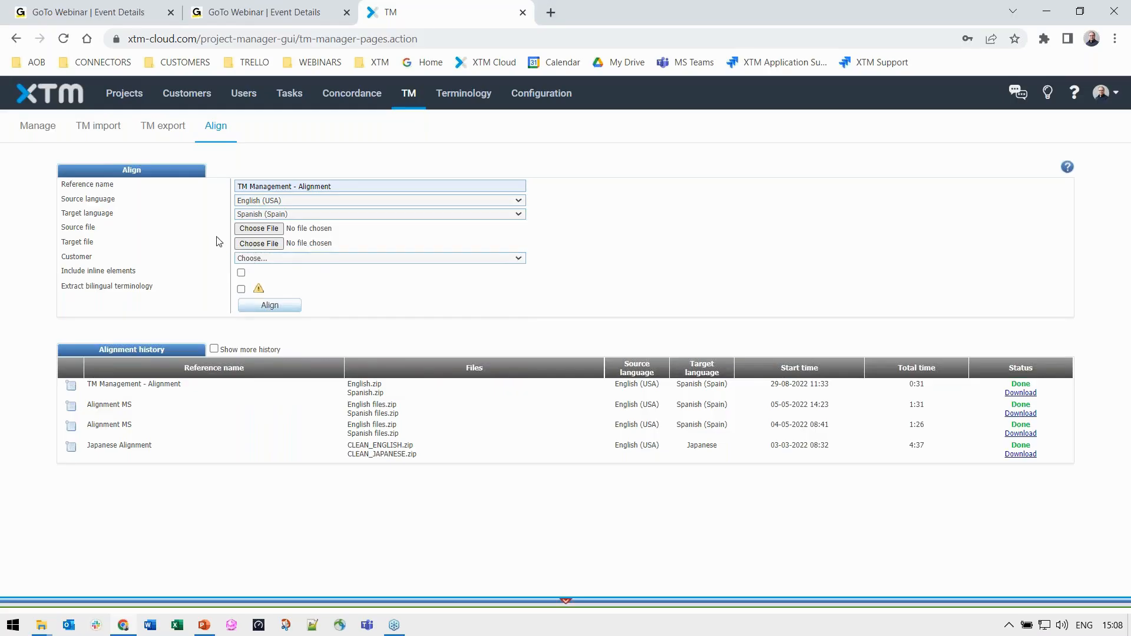
- Choose English.zip from the English subfolder of the desktop's TM Management - Alignment folder as the source file
click(257, 229)
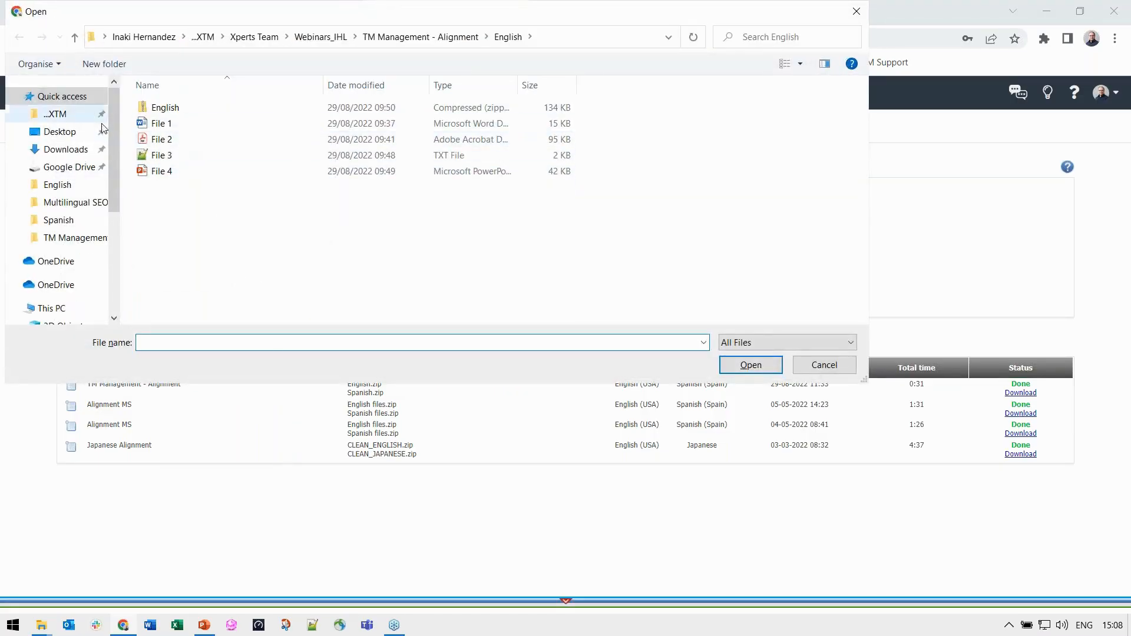
click(70, 132)
double_click(185, 112)
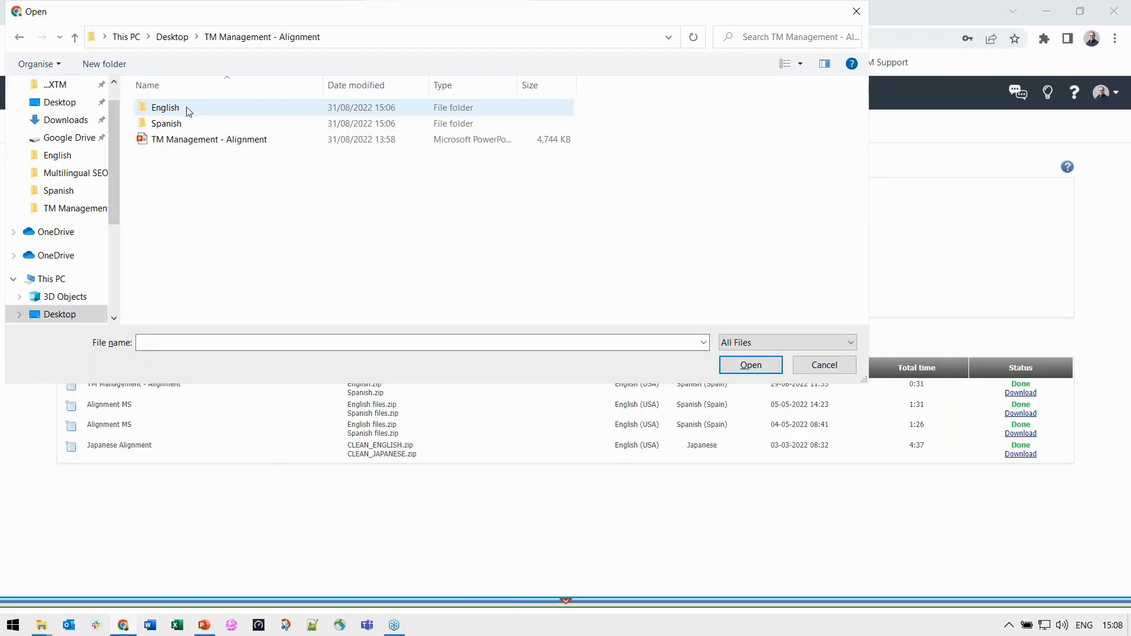
double_click(178, 109)
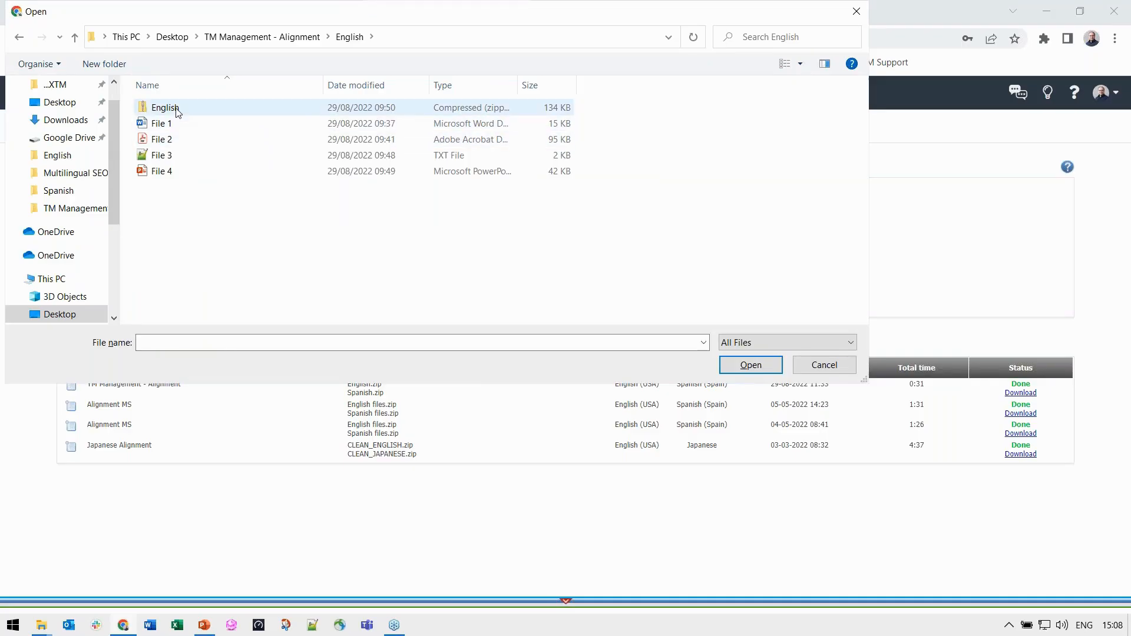
click(178, 110)
double_click(178, 110)
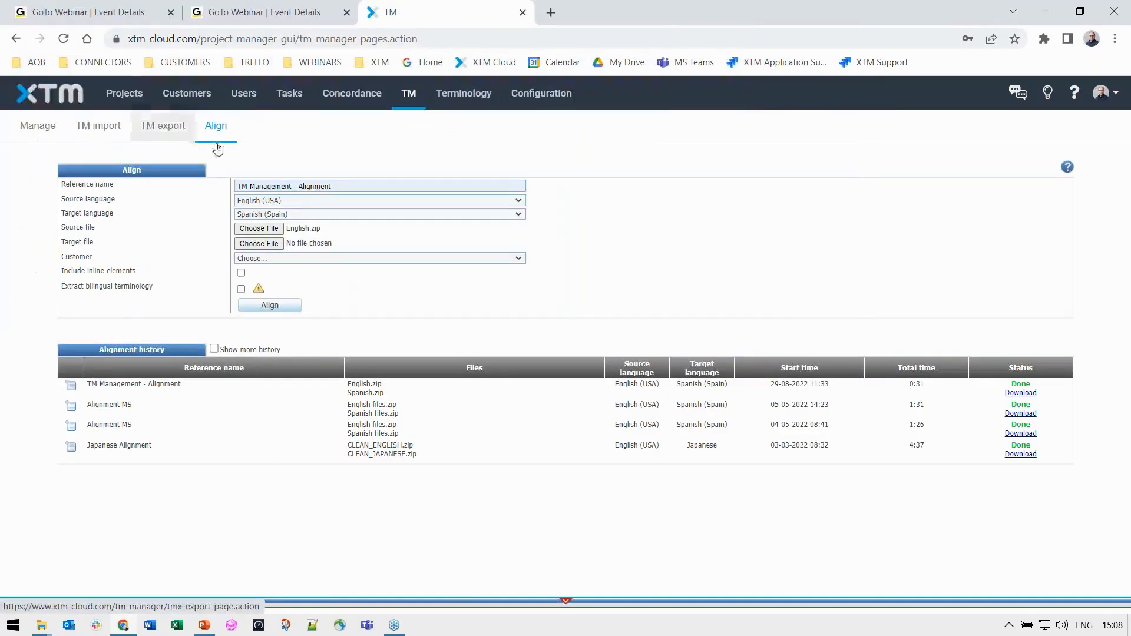
- Choose Spanish.zip from the Spanish subfolder of the desktop's TM Management - Alignment folder as the target file
click(258, 244)
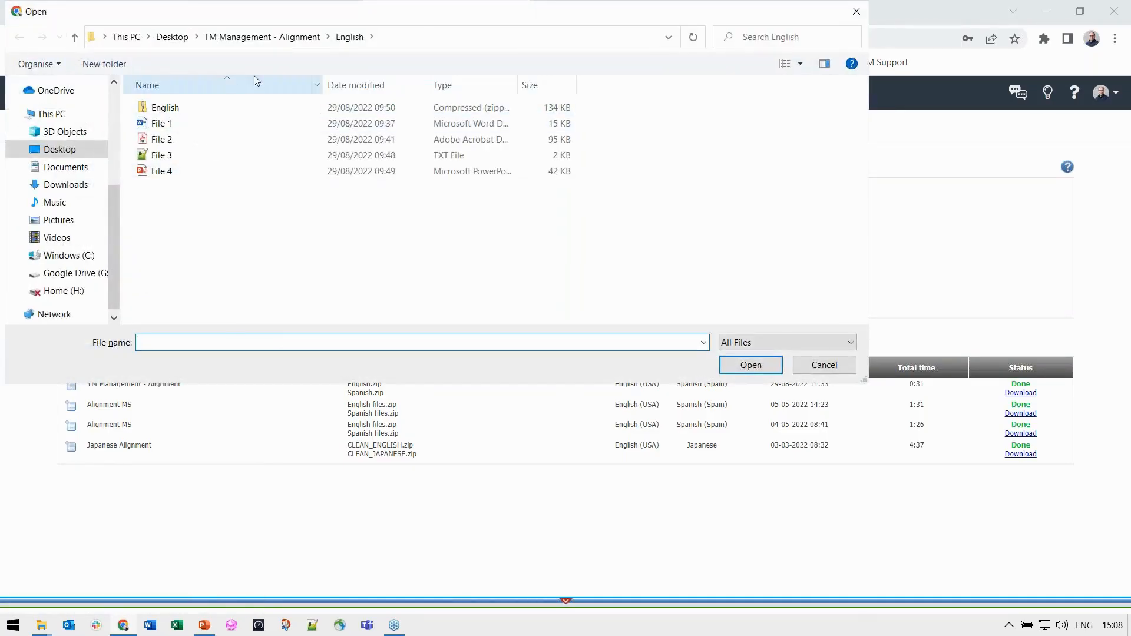
click(270, 41)
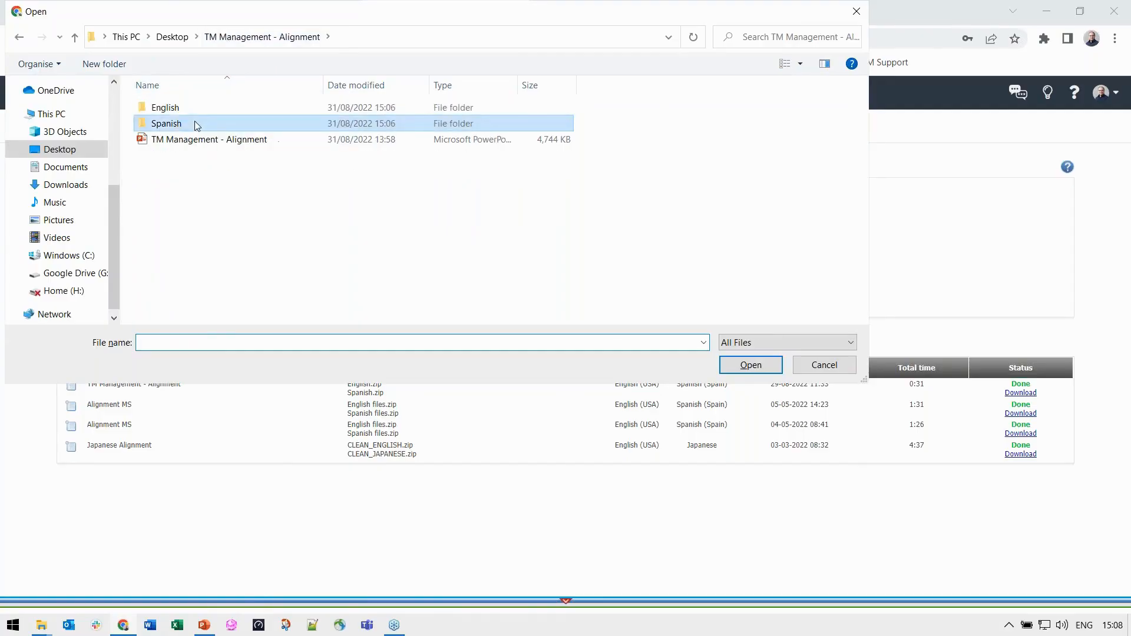
double_click(195, 123)
double_click(181, 170)
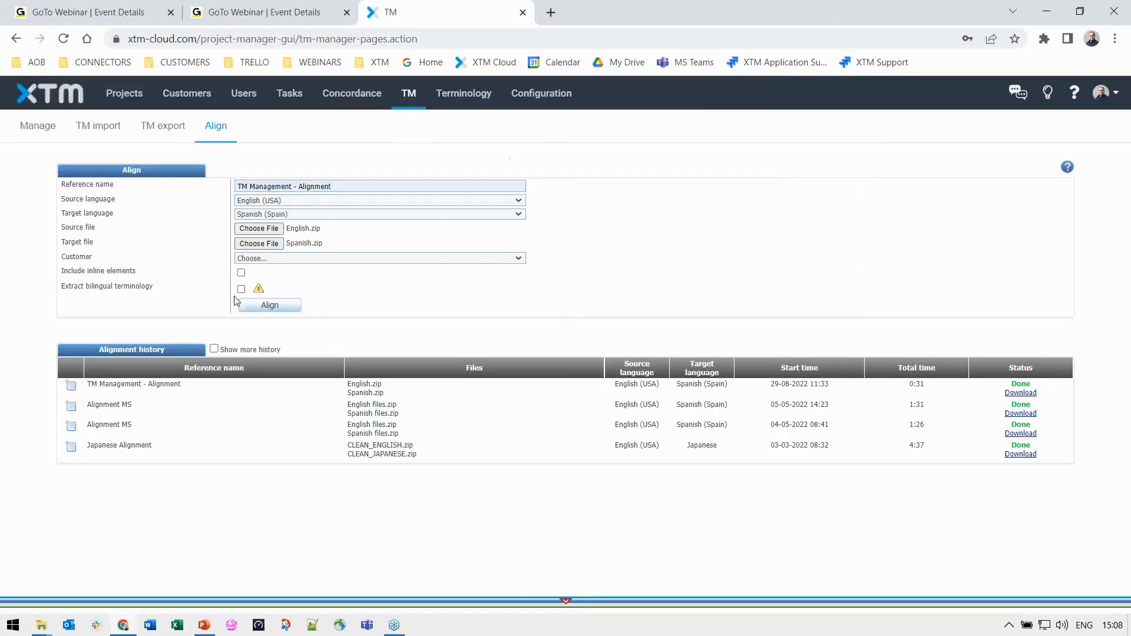
- Set the alignment's customer to TM Alignment Webinar and enable bilingual terminology extraction
click(267, 258)
scroll(291, 323, down, 3)
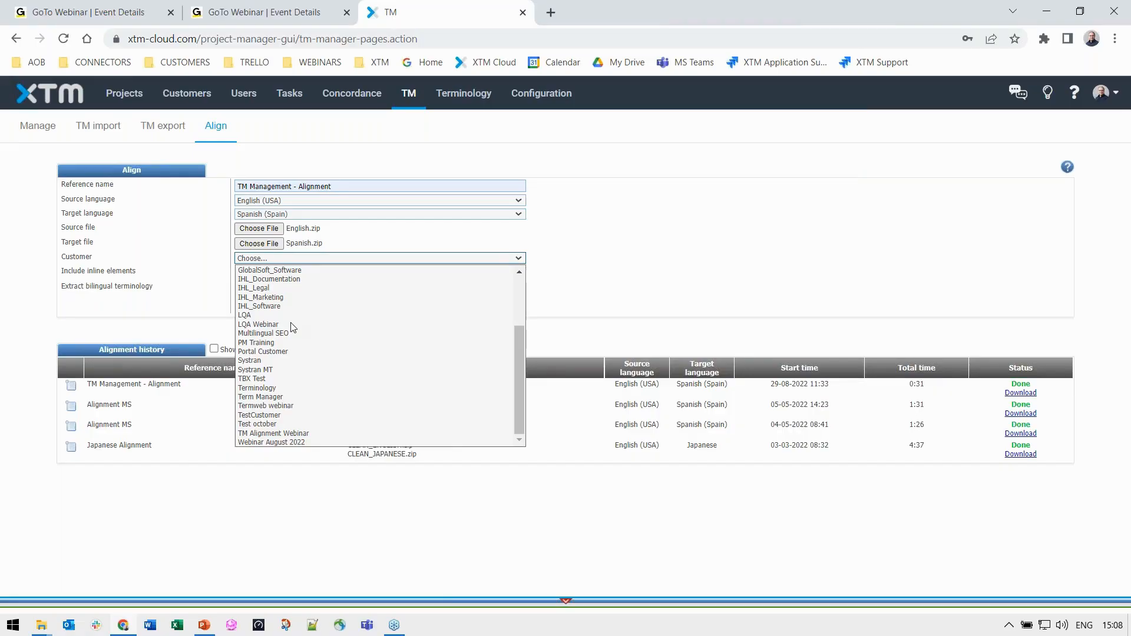
click(287, 435)
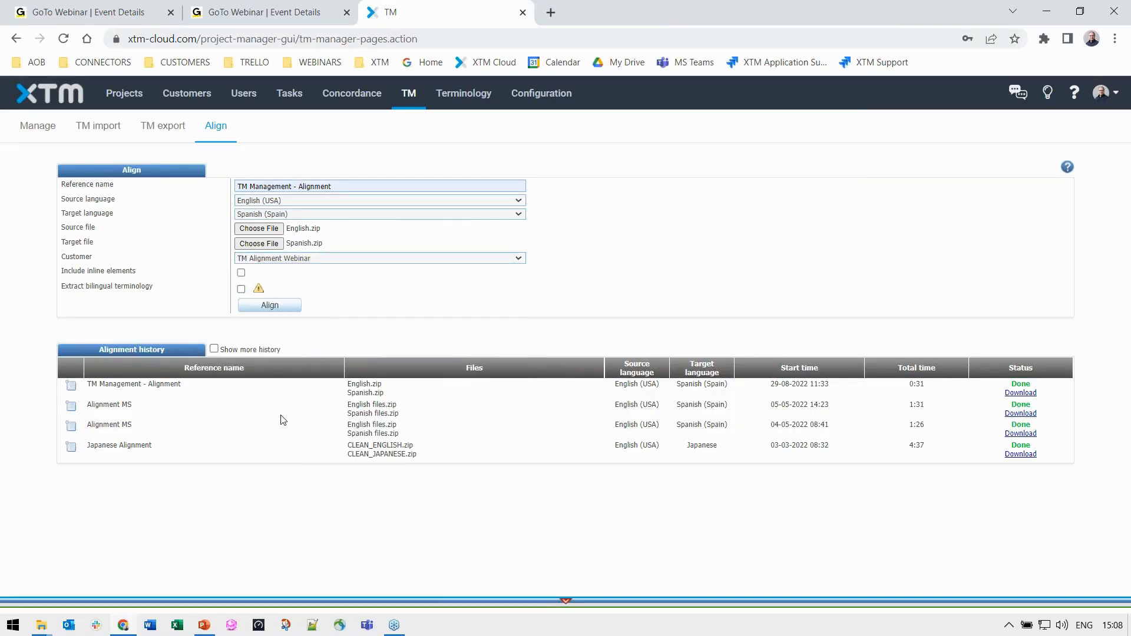
click(242, 289)
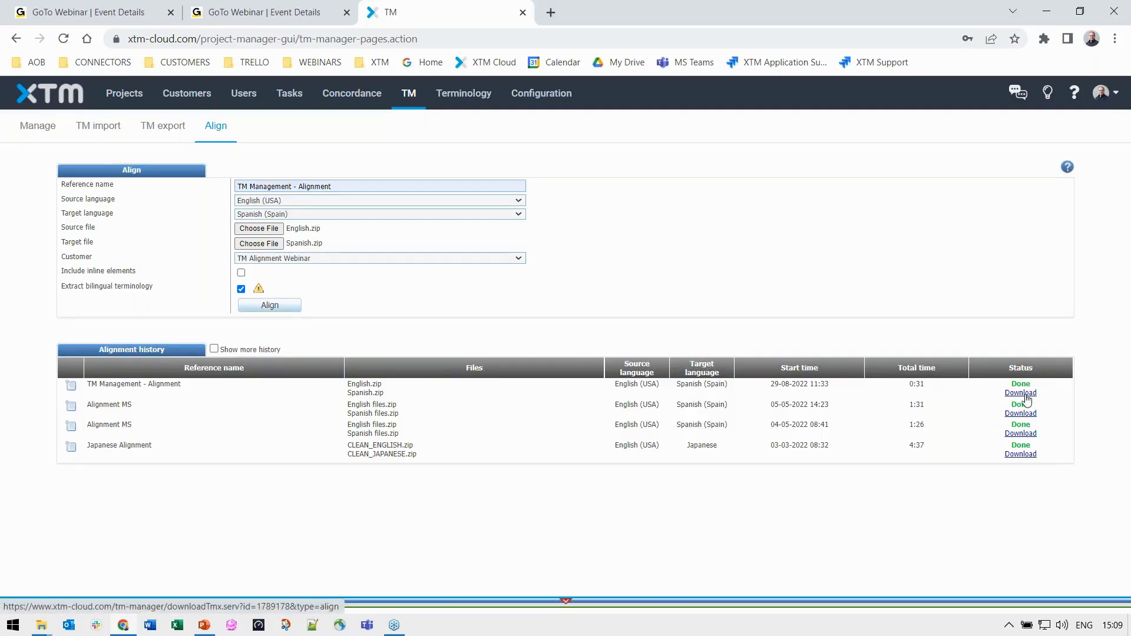
- Switch to File Explorer and open the TM Management - Alignment-2022-08-29 folder in Downloads
mouse_move(43, 628)
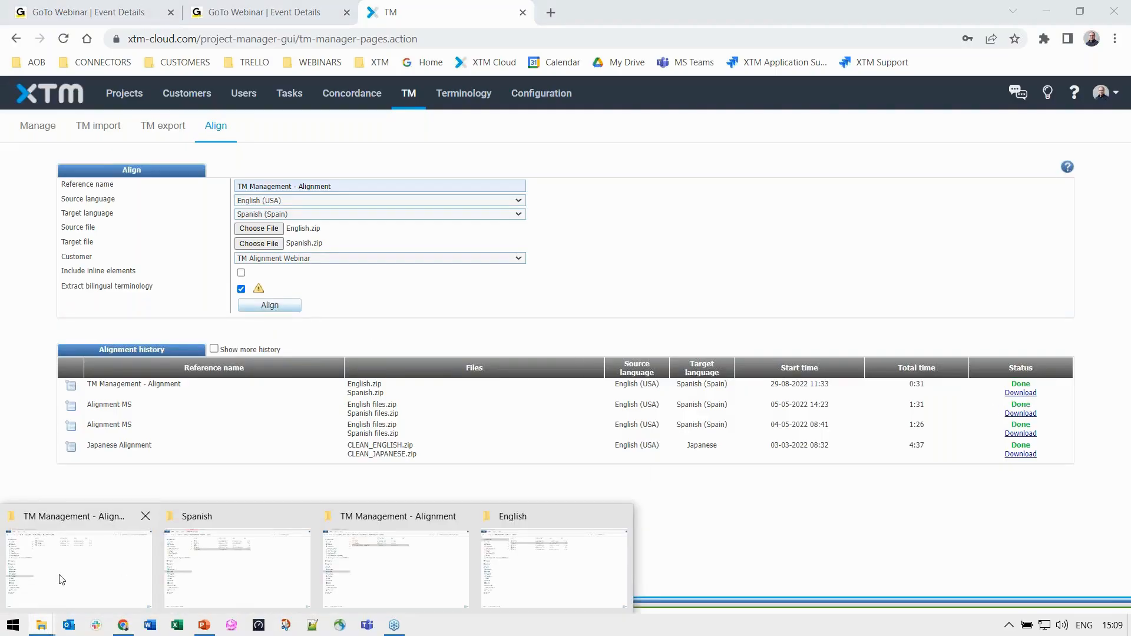
click(62, 569)
click(64, 142)
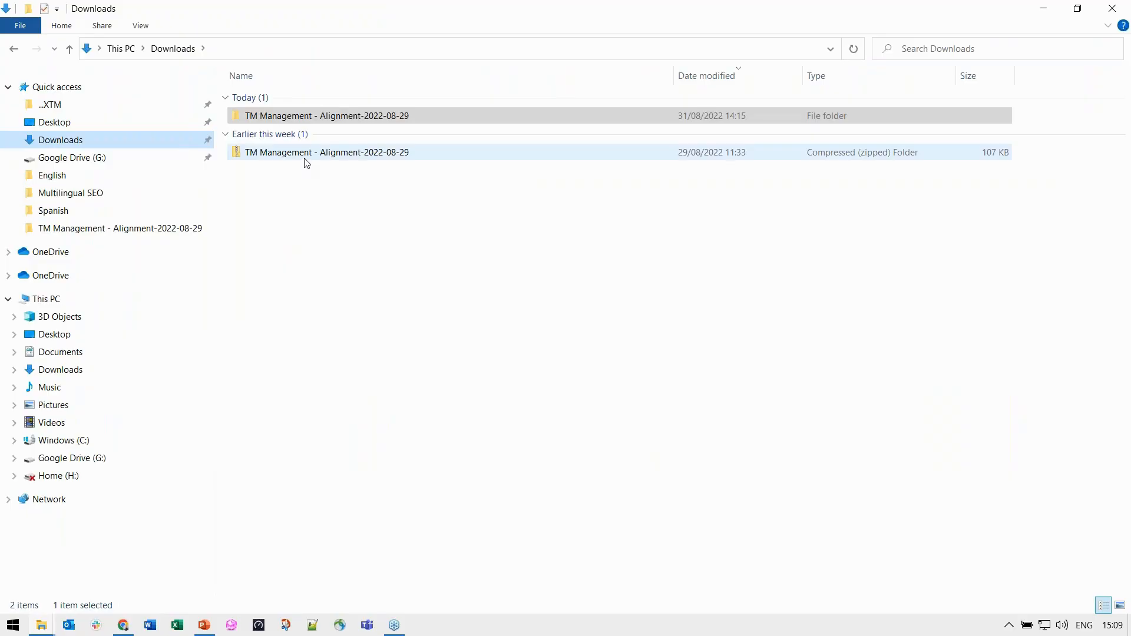
double_click(296, 117)
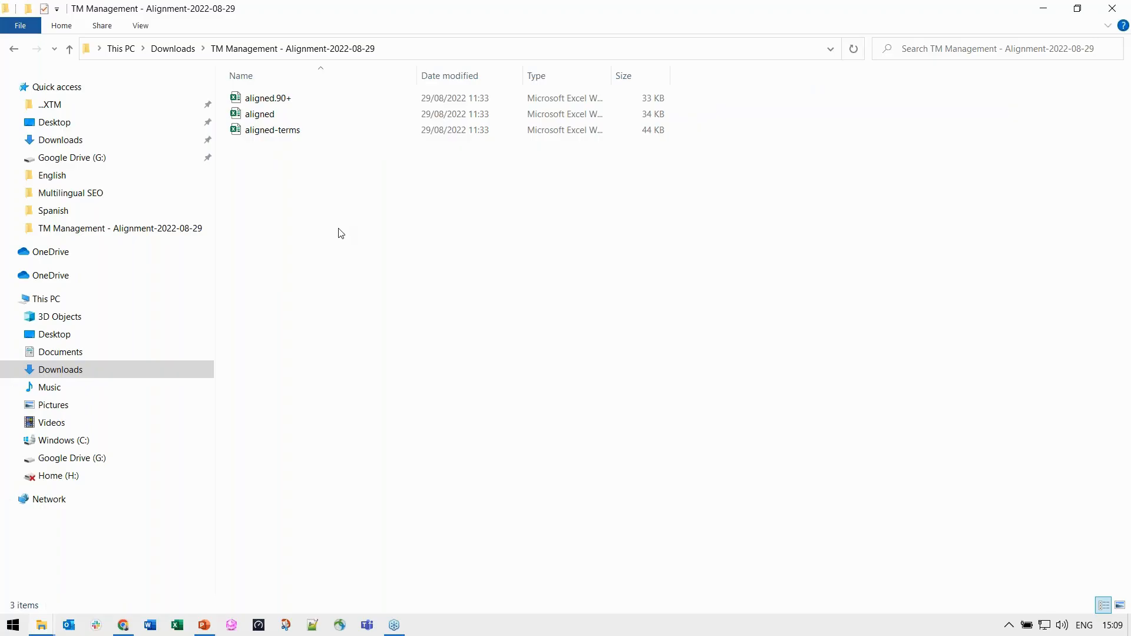
- Point out the aligned.90+ and aligned result files, and open the aligned workbook in Excel
click(290, 99)
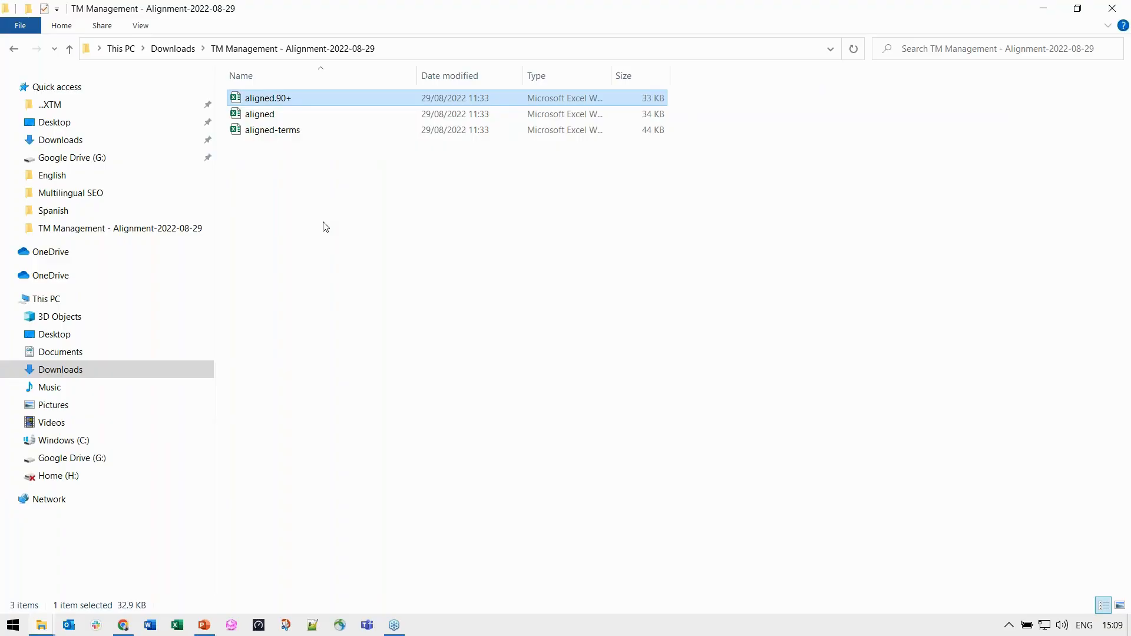
click(277, 116)
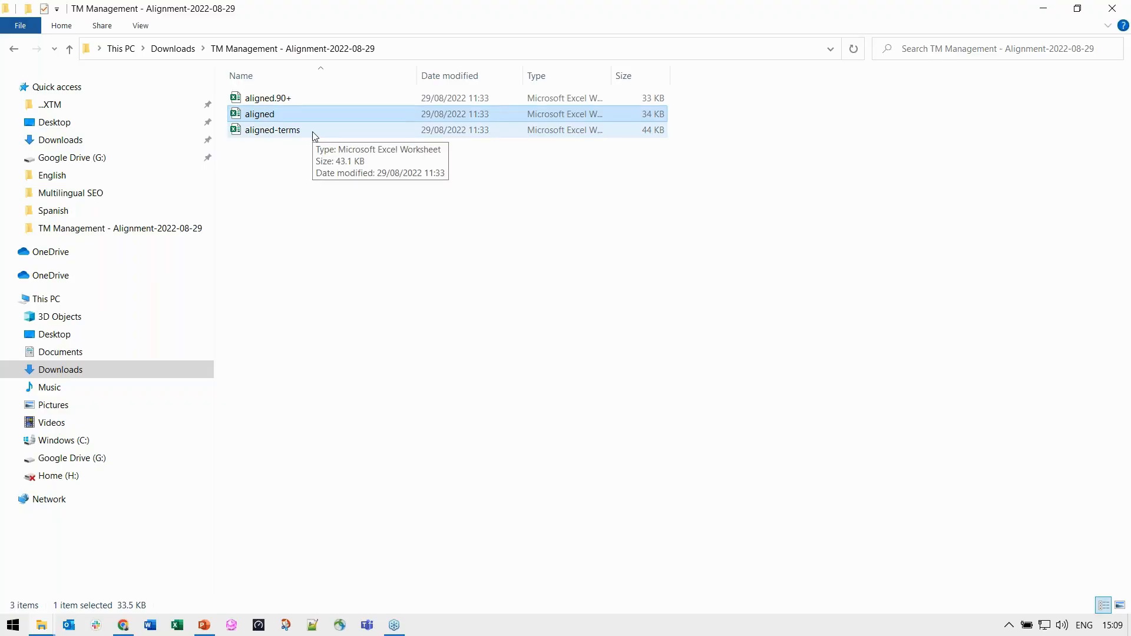
click(314, 98)
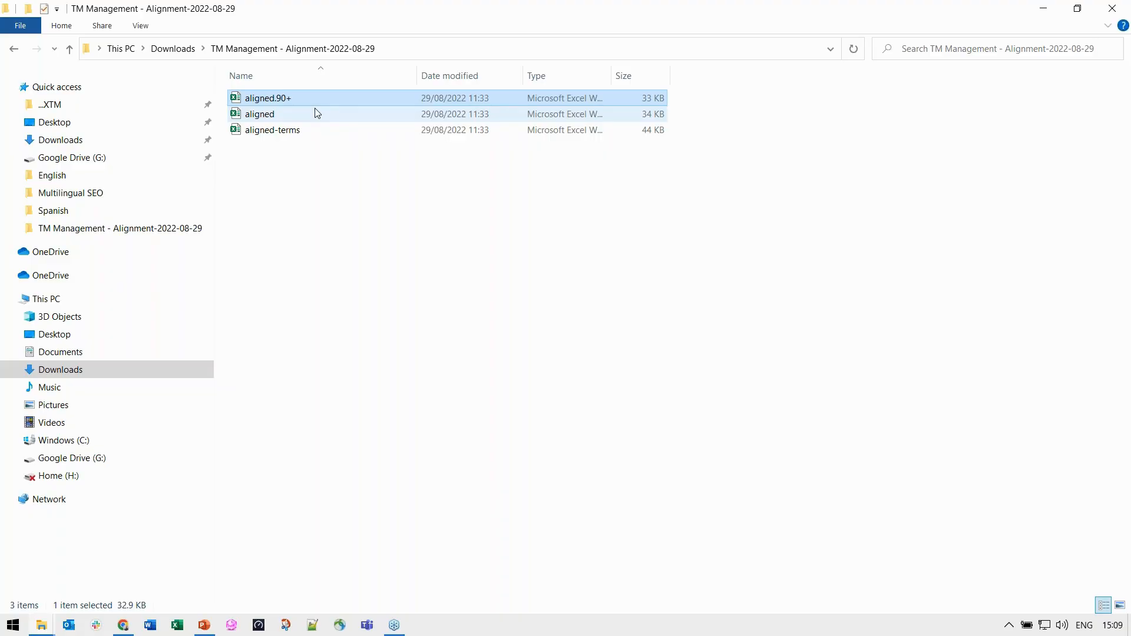
double_click(318, 113)
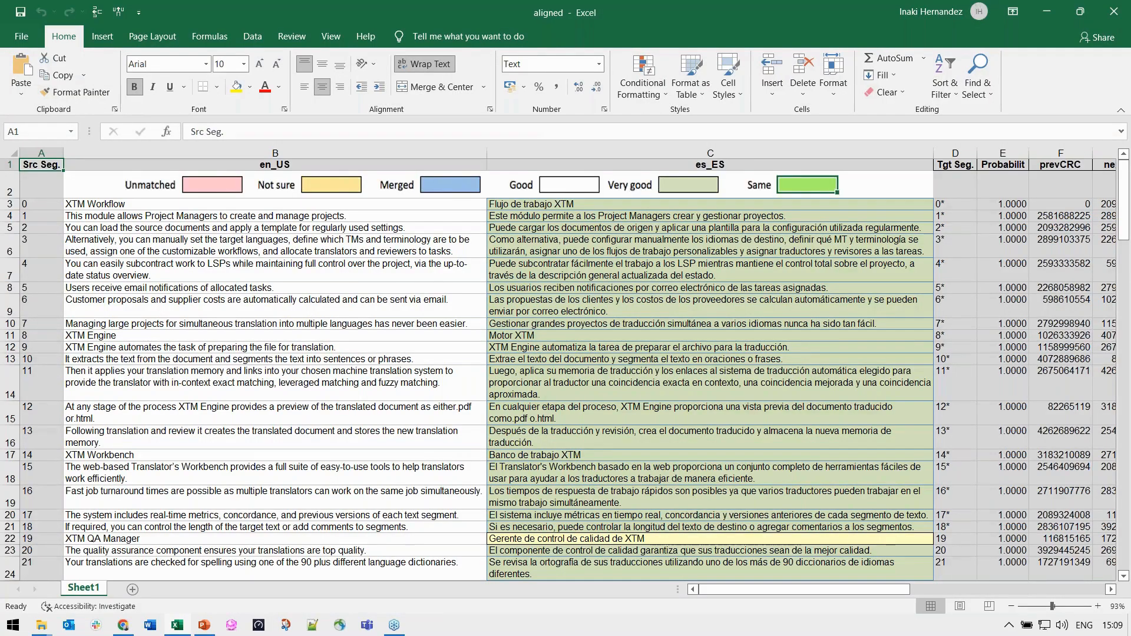
- Examine the Probability column, the match colour legend, and the English–Spanish segment pairs in rows 3 and 5
click(991, 149)
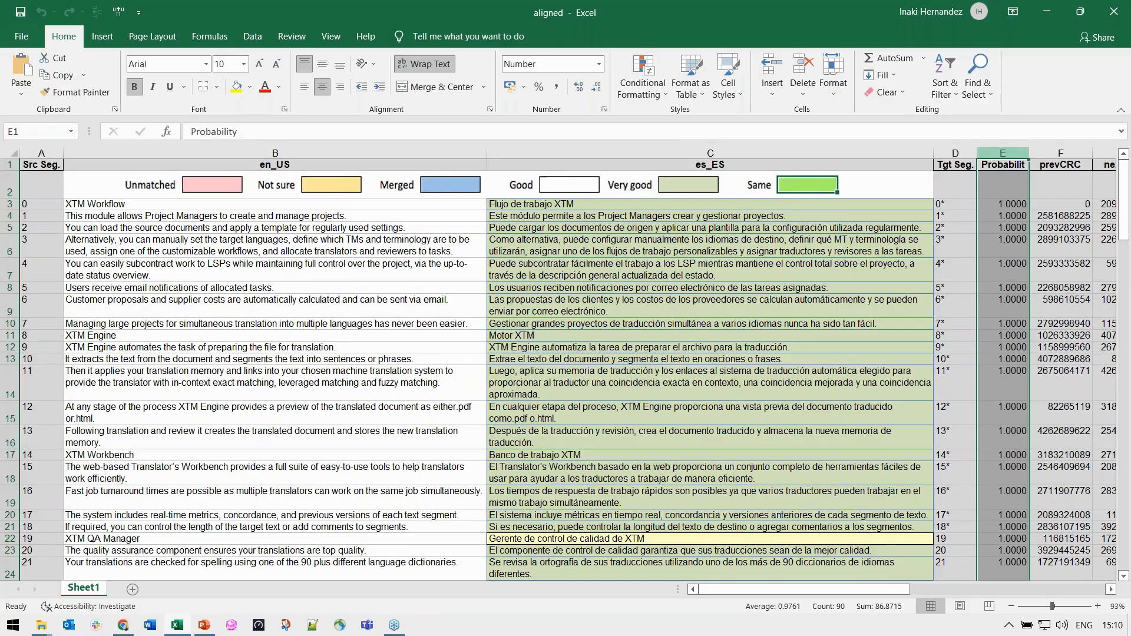
click(831, 187)
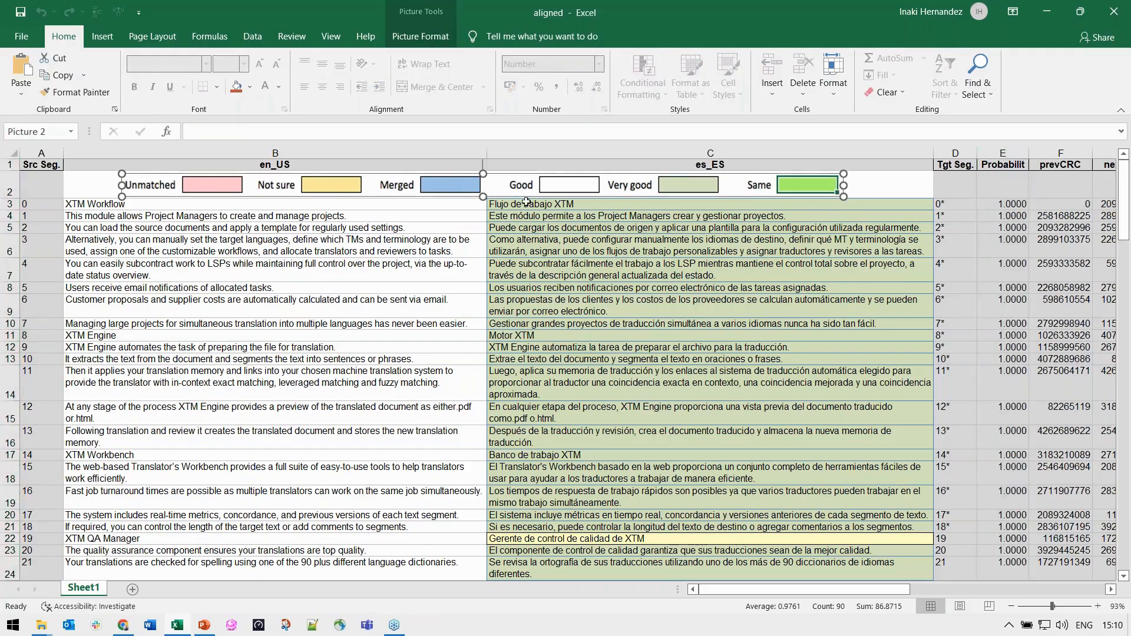
click(331, 204)
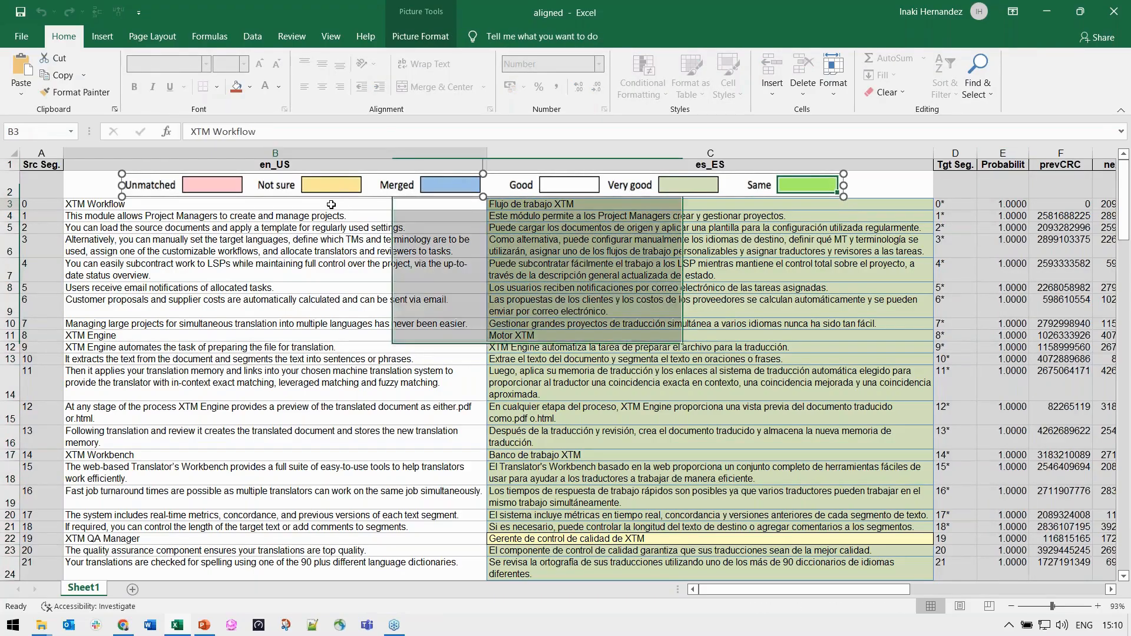
click(517, 204)
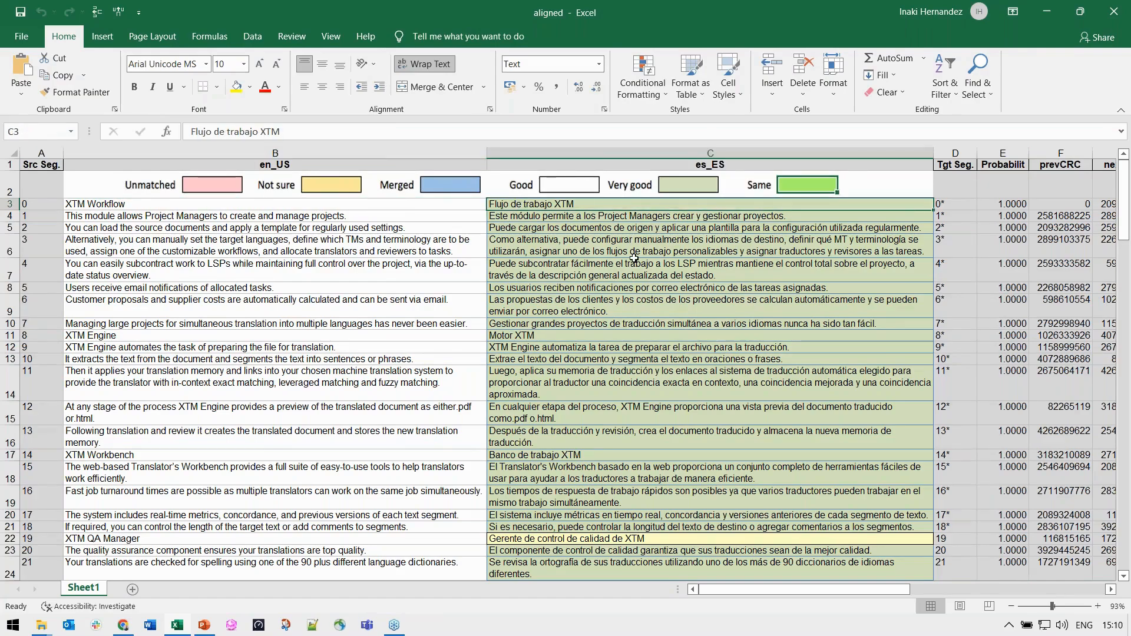
click(210, 229)
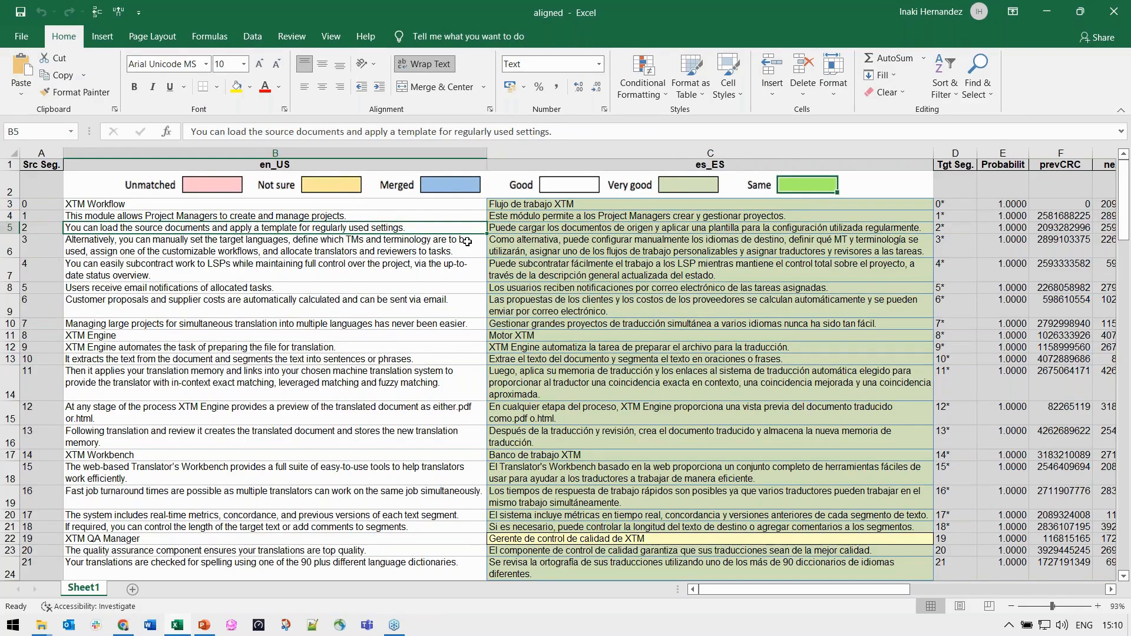
click(501, 229)
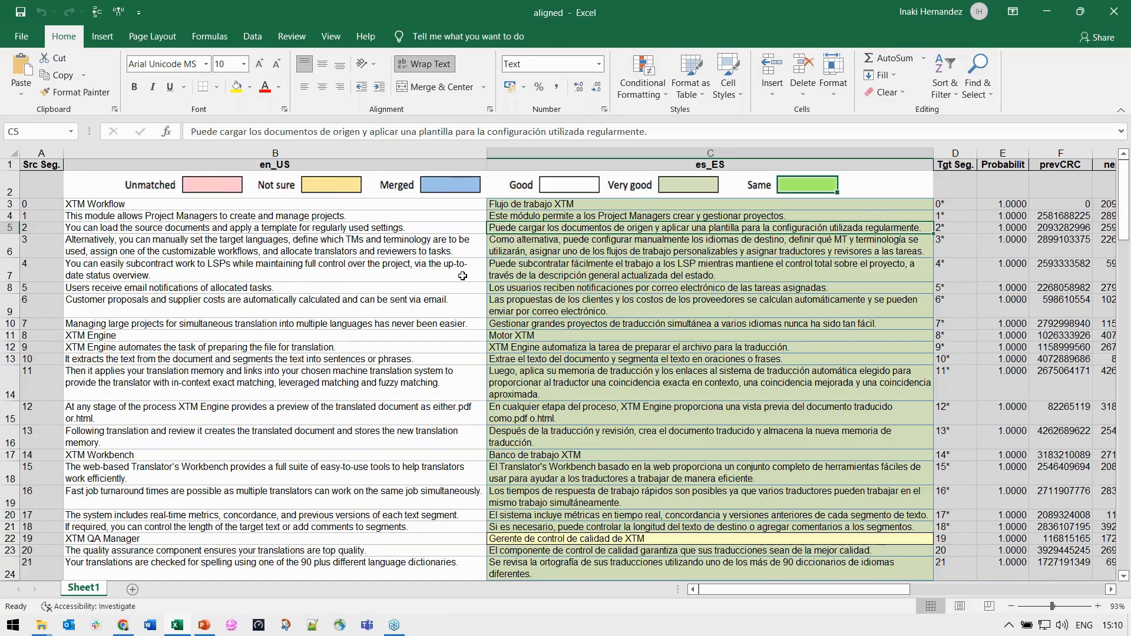
- Compare the segment pair in row 16 with the yellow-marked XTM QA Manager pair in row 22
scroll(462, 276, down, 4)
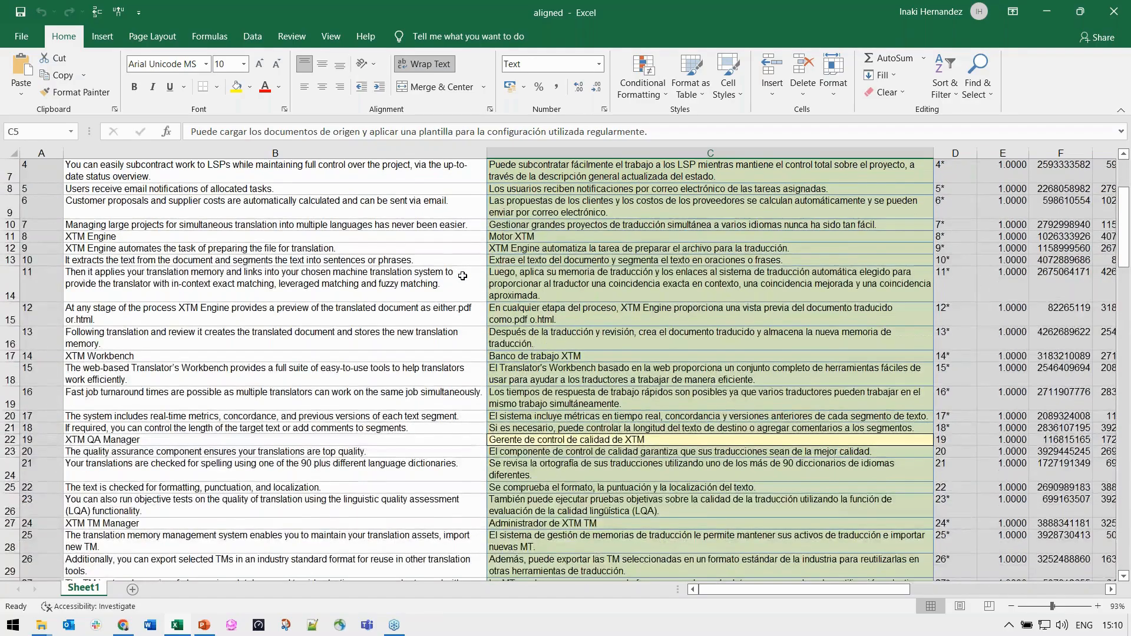
scroll(462, 275, down, 2)
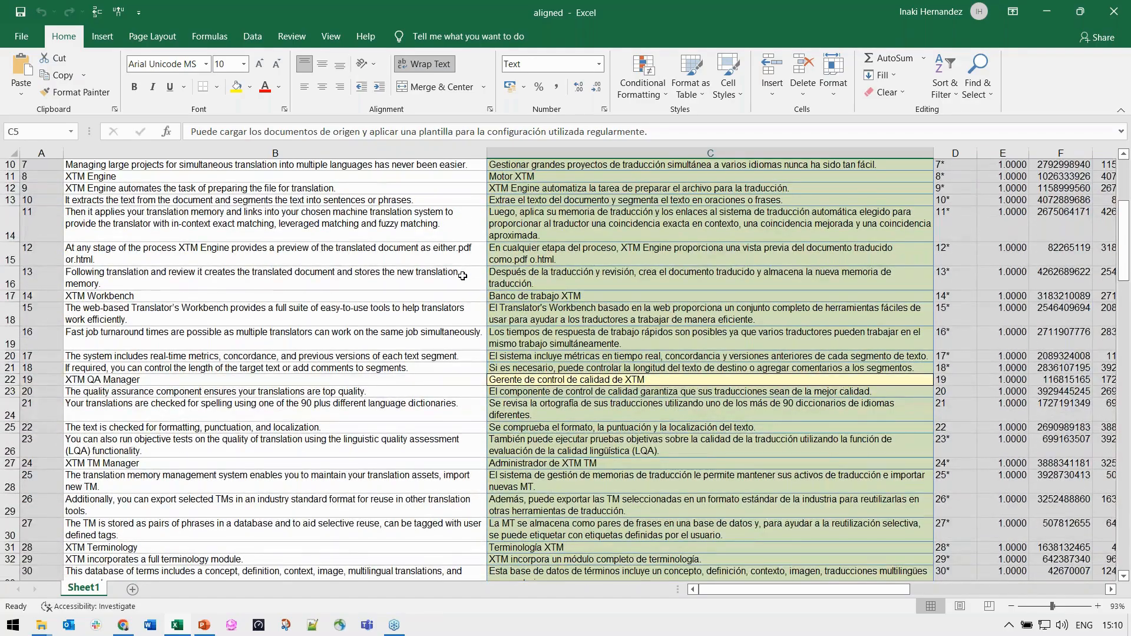
scroll(462, 275, down, 2)
click(366, 243)
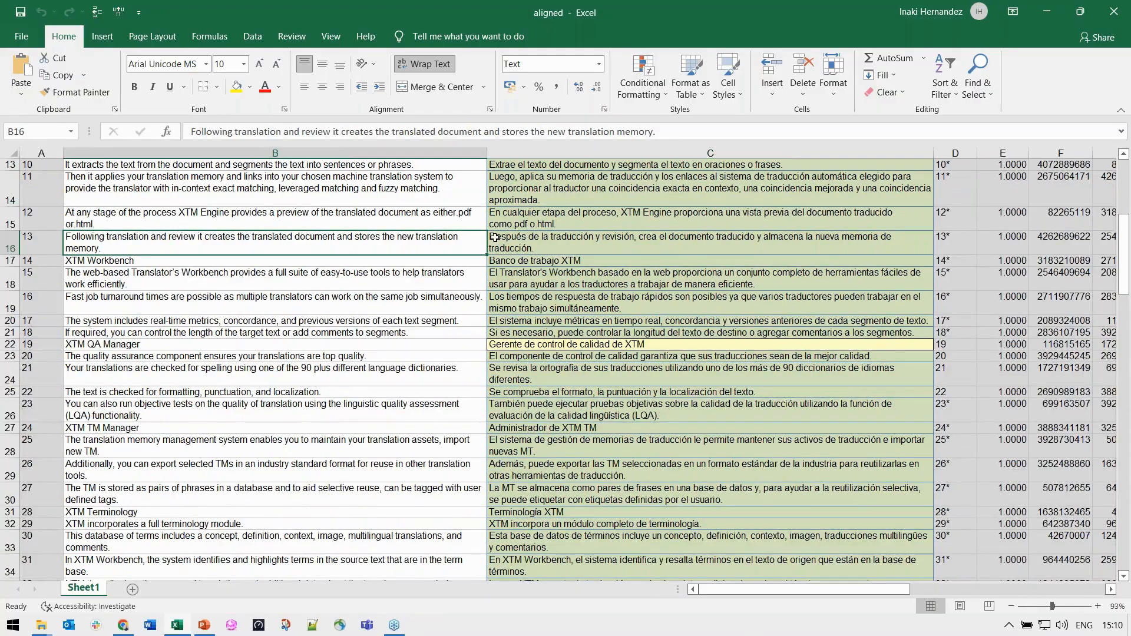
click(515, 244)
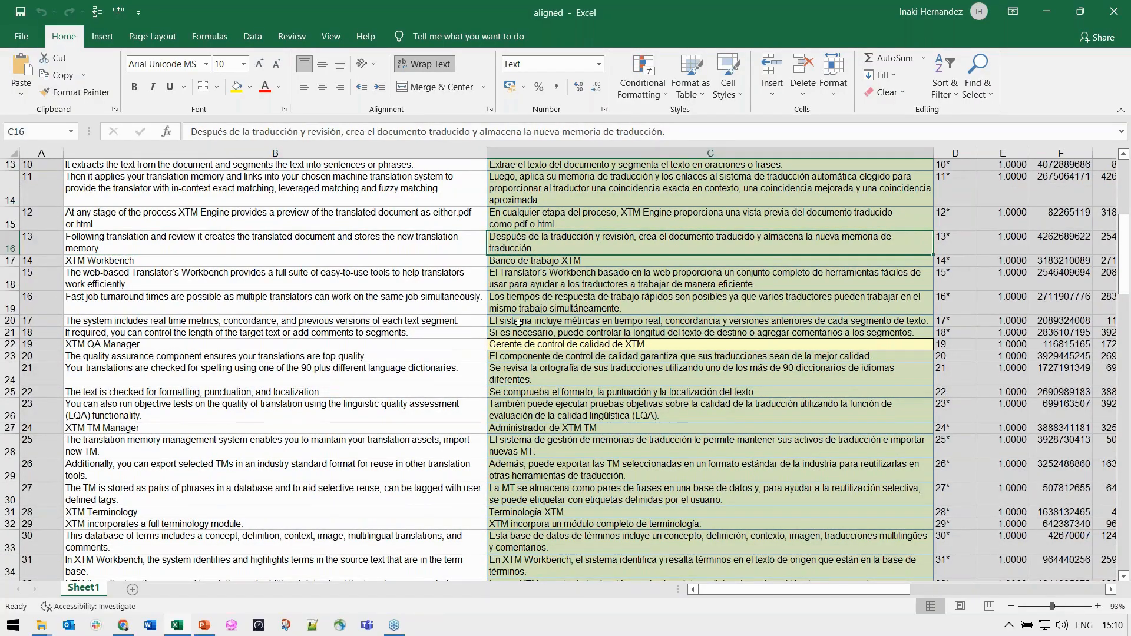
click(547, 348)
scroll(343, 196, up, 4)
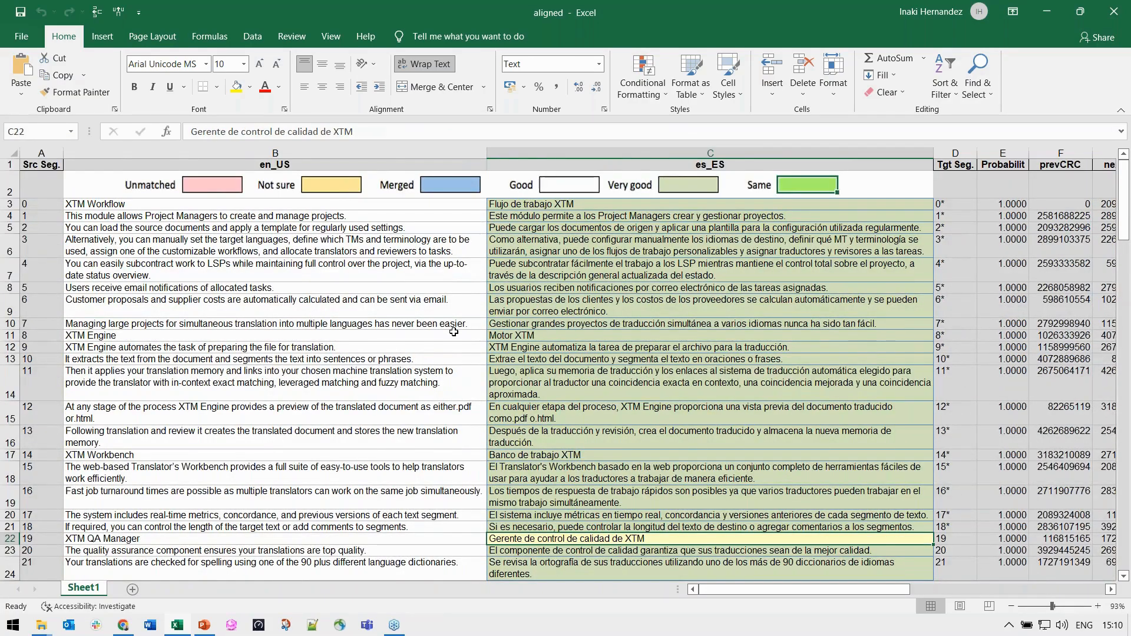
scroll(476, 425, down, 2)
scroll(476, 425, down, 2)
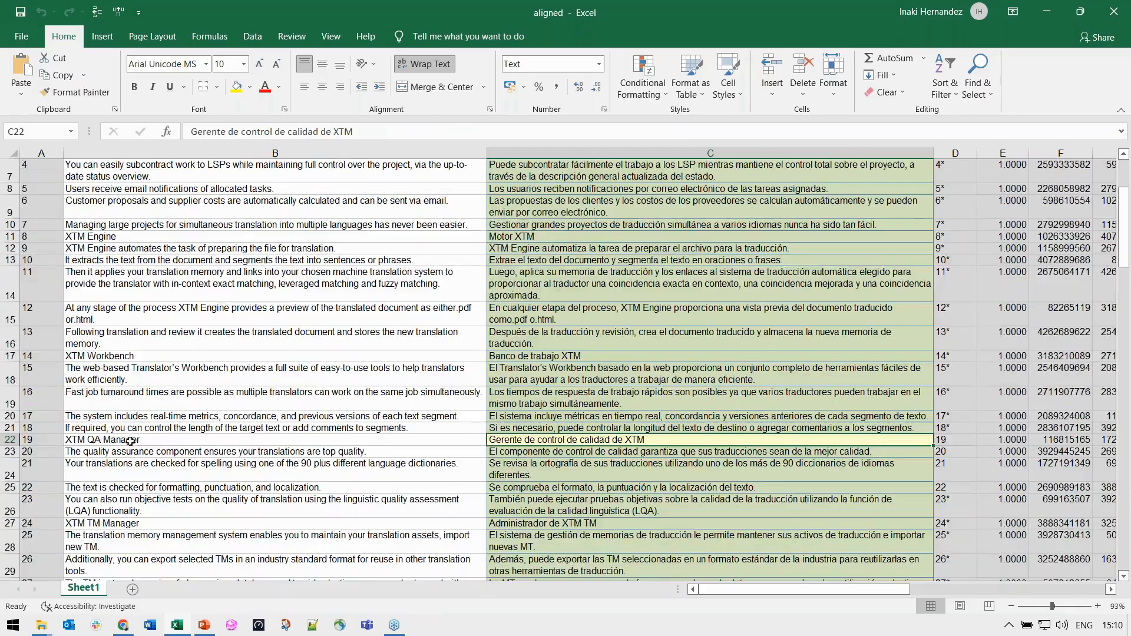
click(87, 440)
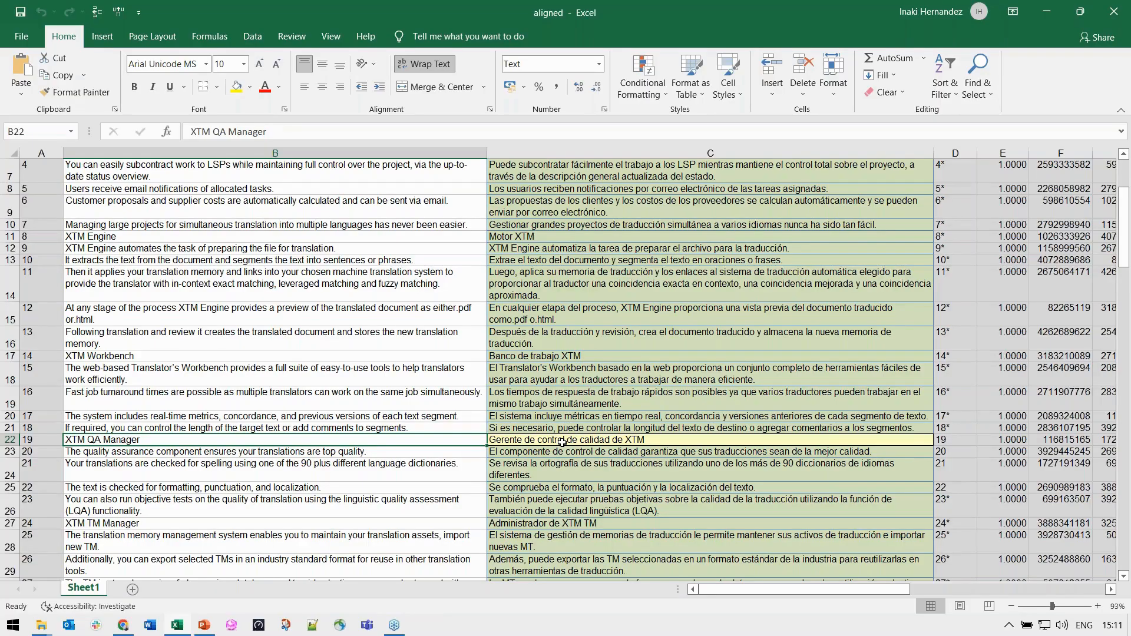
- Examine the yellow-marked PO Settings segment pair in row 42
scroll(562, 443, down, 4)
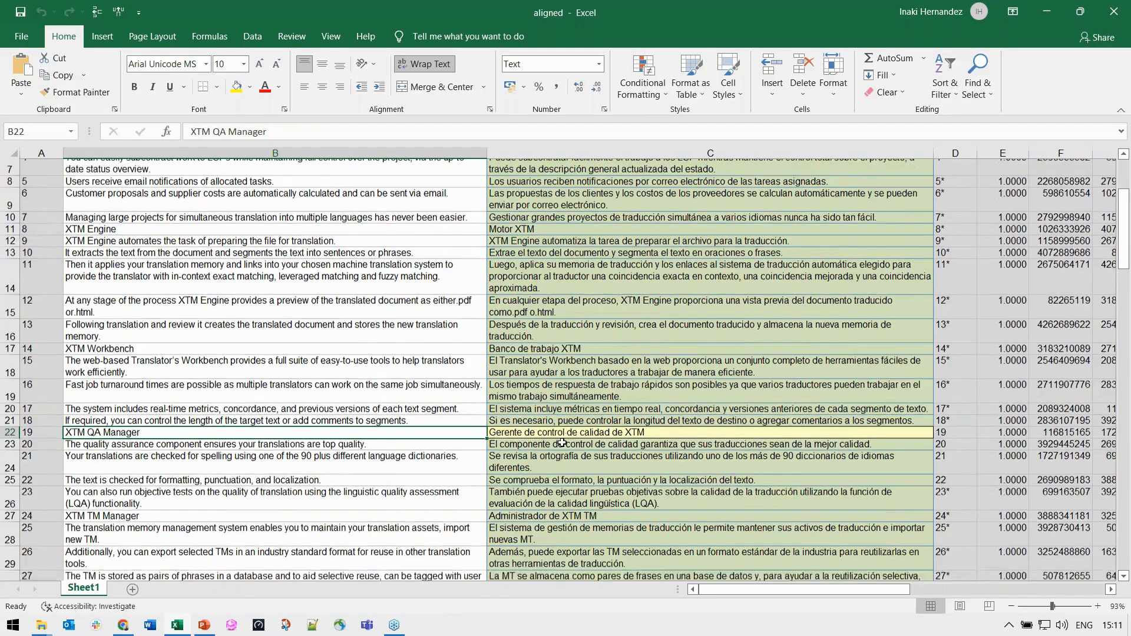
scroll(562, 443, down, 6)
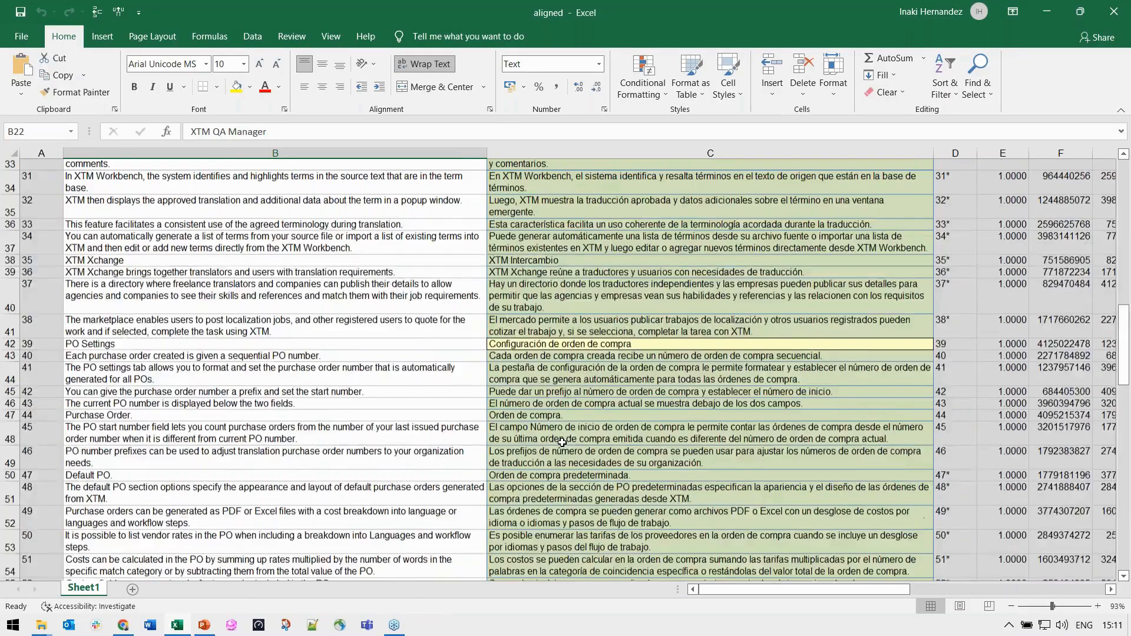
click(130, 269)
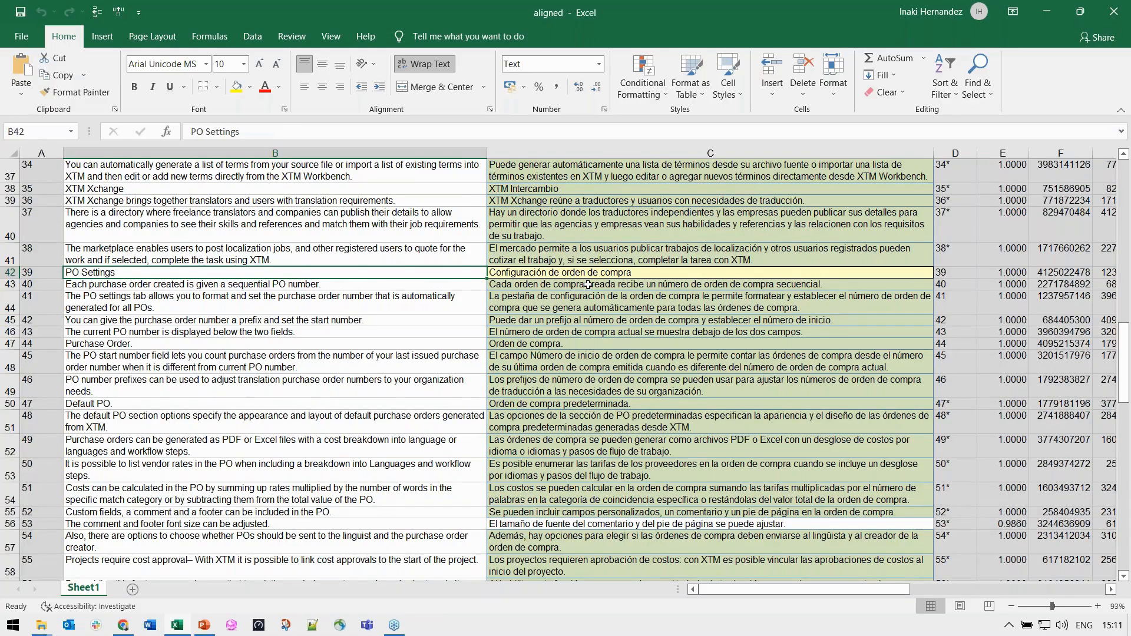
- Examine the blue-marked source segments near the end of the sheet and check their colour against the match legend
scroll(588, 286, down, 9)
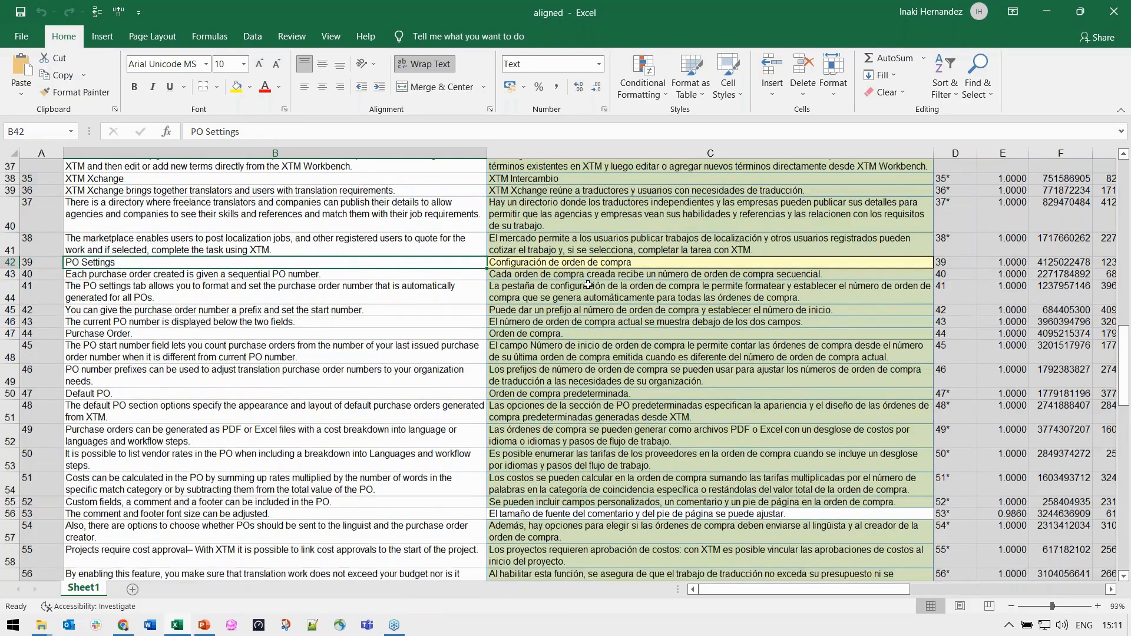
scroll(588, 285, down, 5)
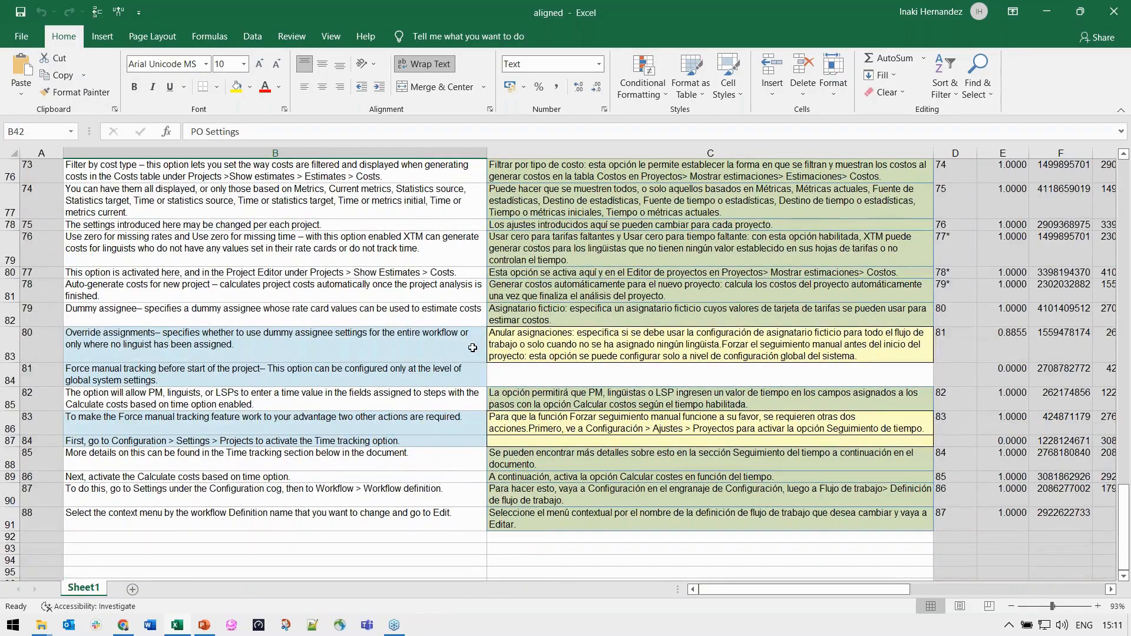
scroll(614, 332, up, 2)
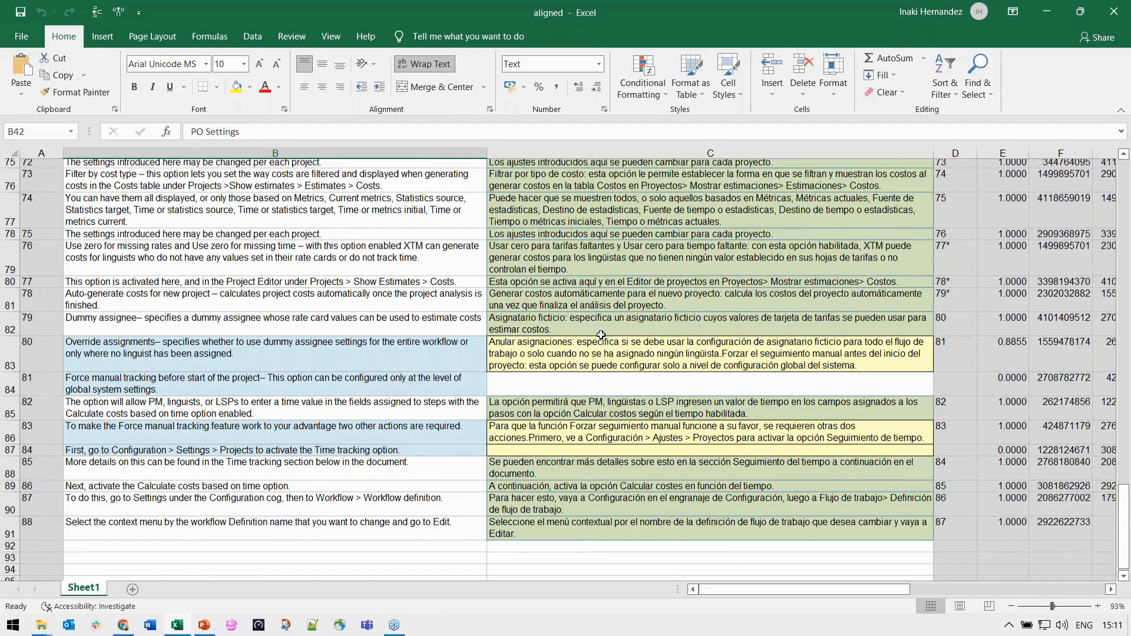
scroll(614, 333, up, 18)
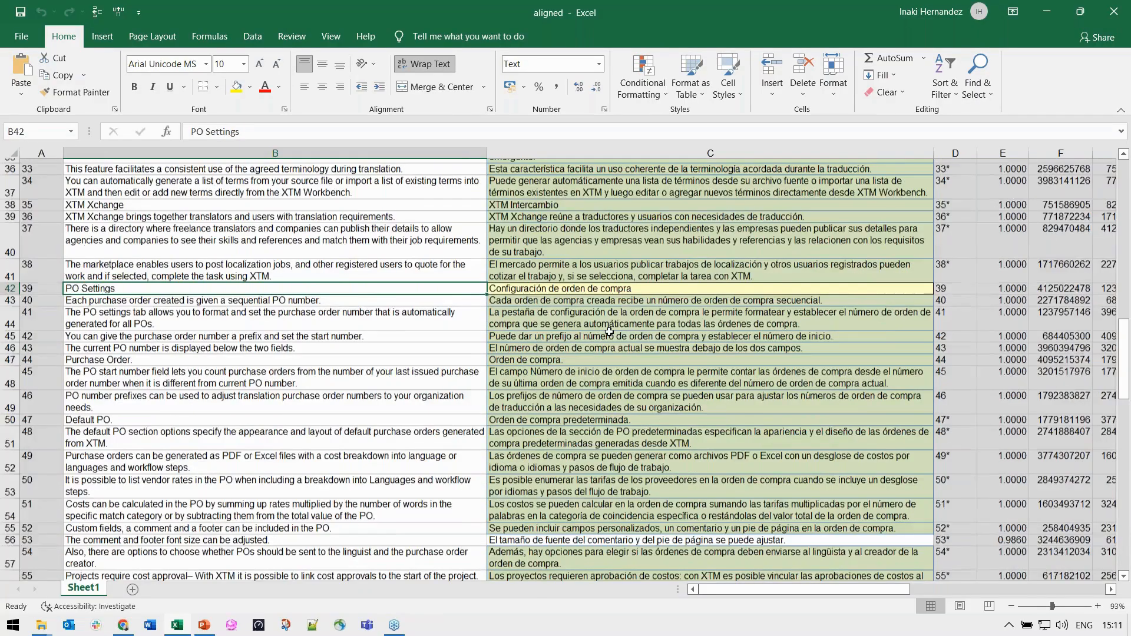
scroll(609, 332, down, 2)
scroll(609, 332, up, 8)
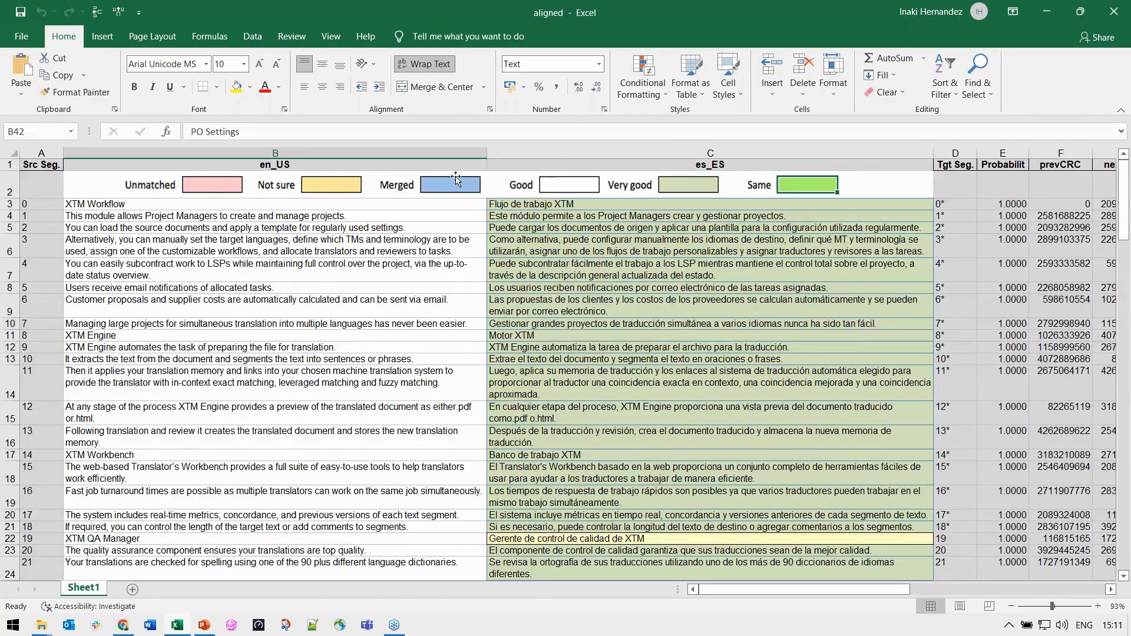
click(455, 188)
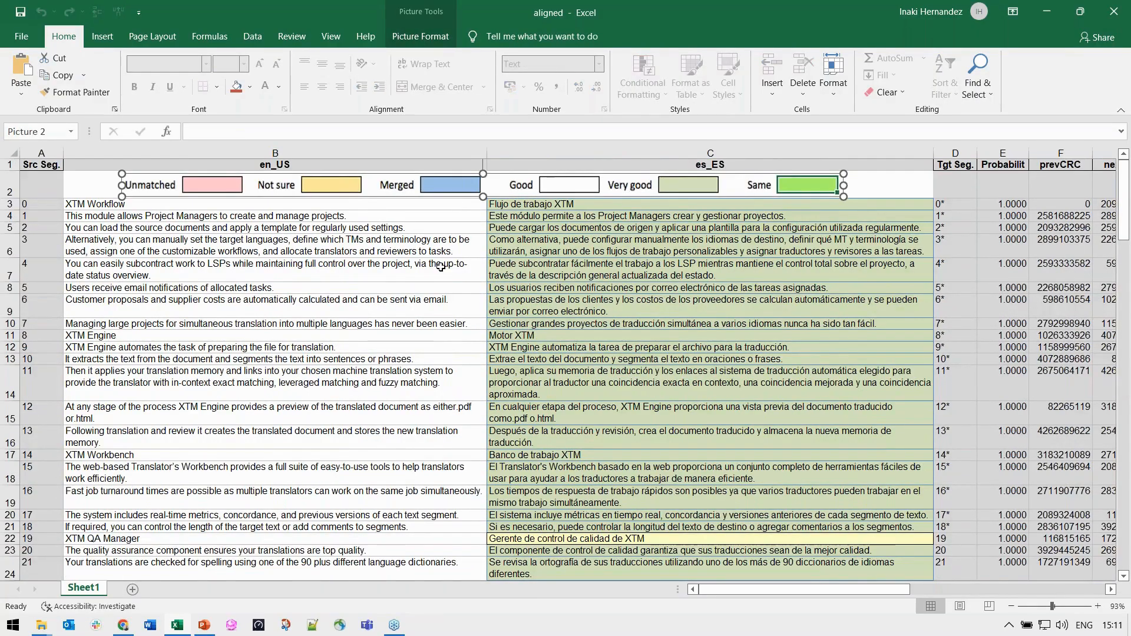
- Move the sentence beginning "Forzar el seguimiento manual" from the Spanish target cell C83 into the empty target cell C84
scroll(440, 270, down, 1)
scroll(441, 270, down, 20)
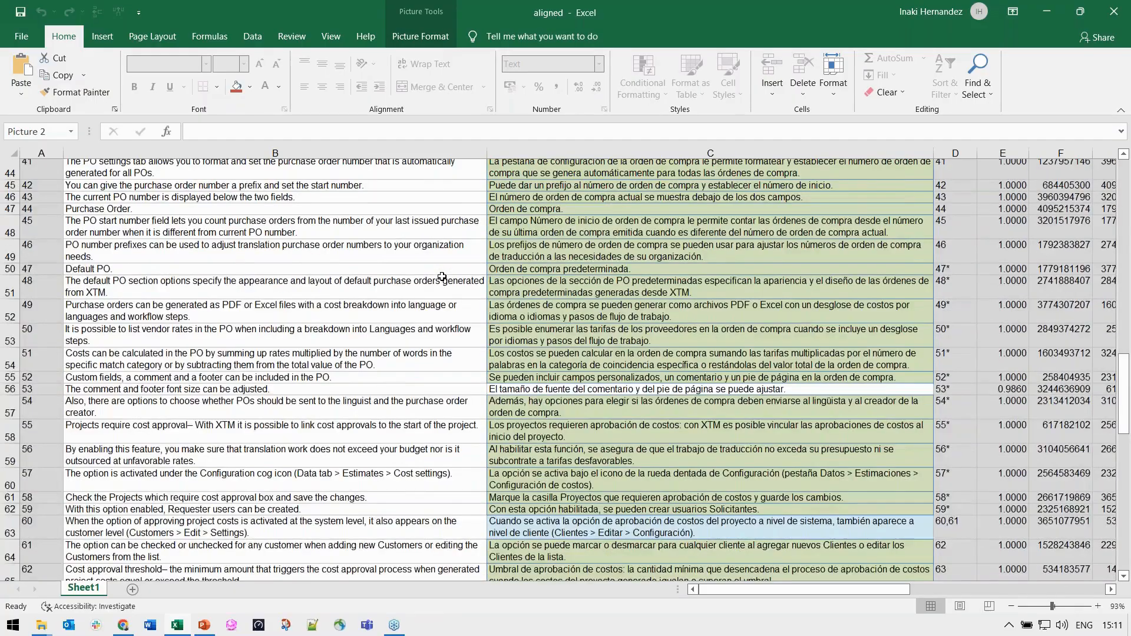
scroll(441, 275, down, 5)
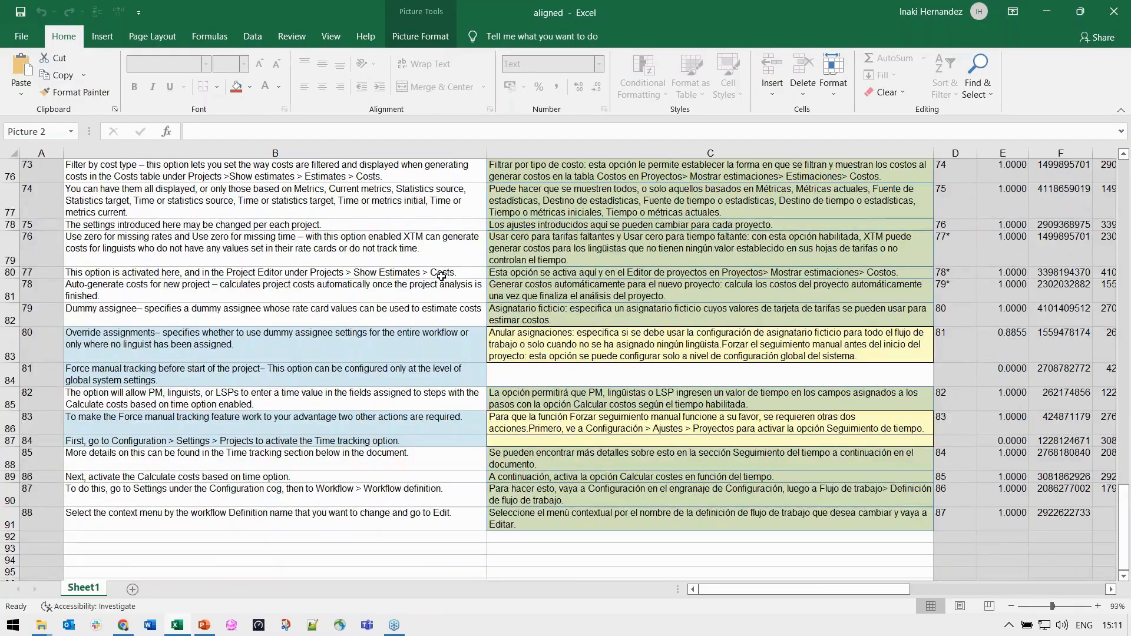
click(383, 345)
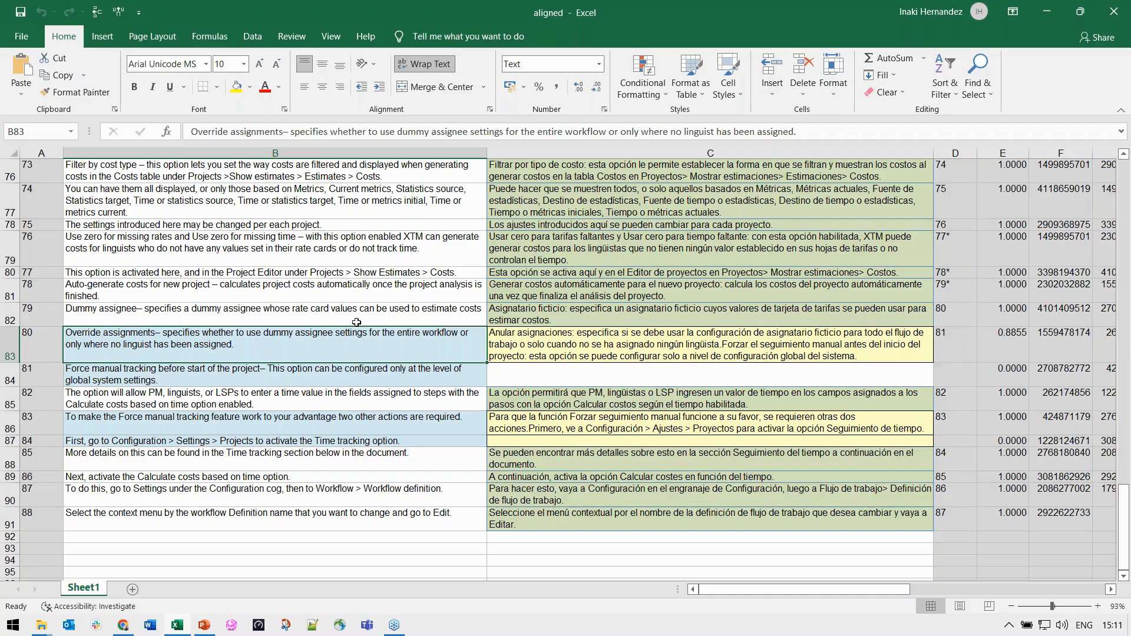
click(564, 347)
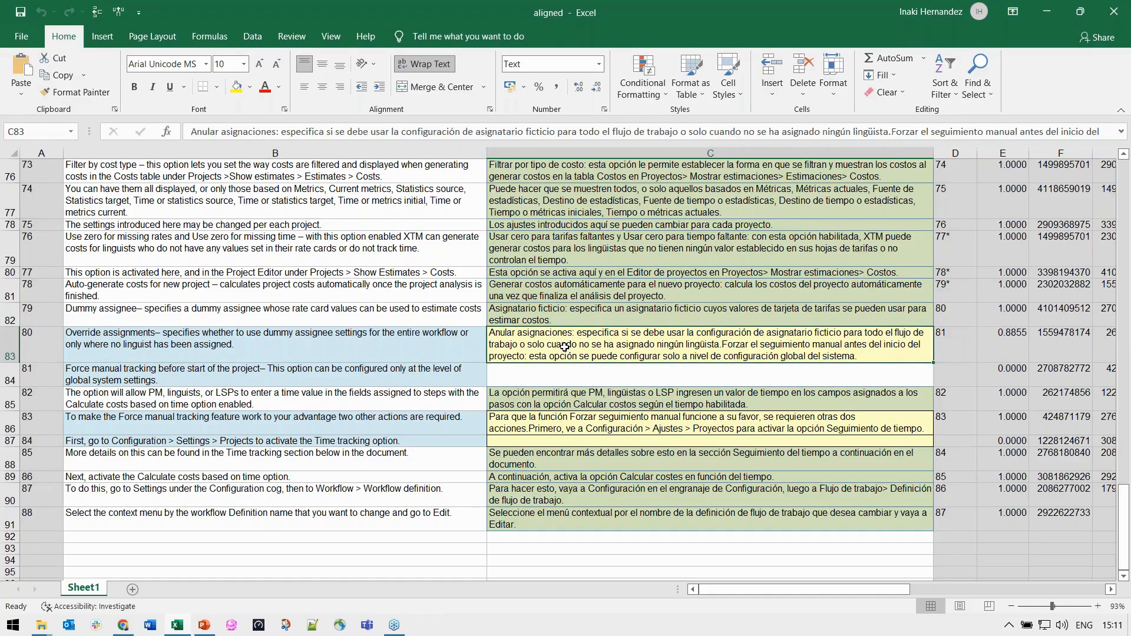
double_click(723, 348)
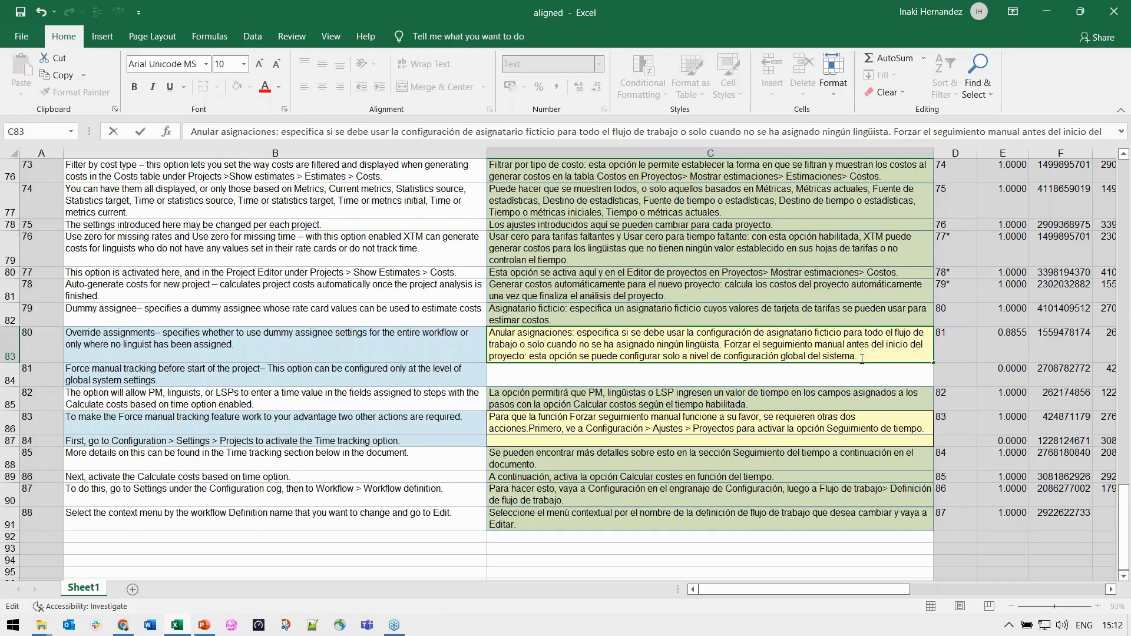
drag(861, 358, 727, 341)
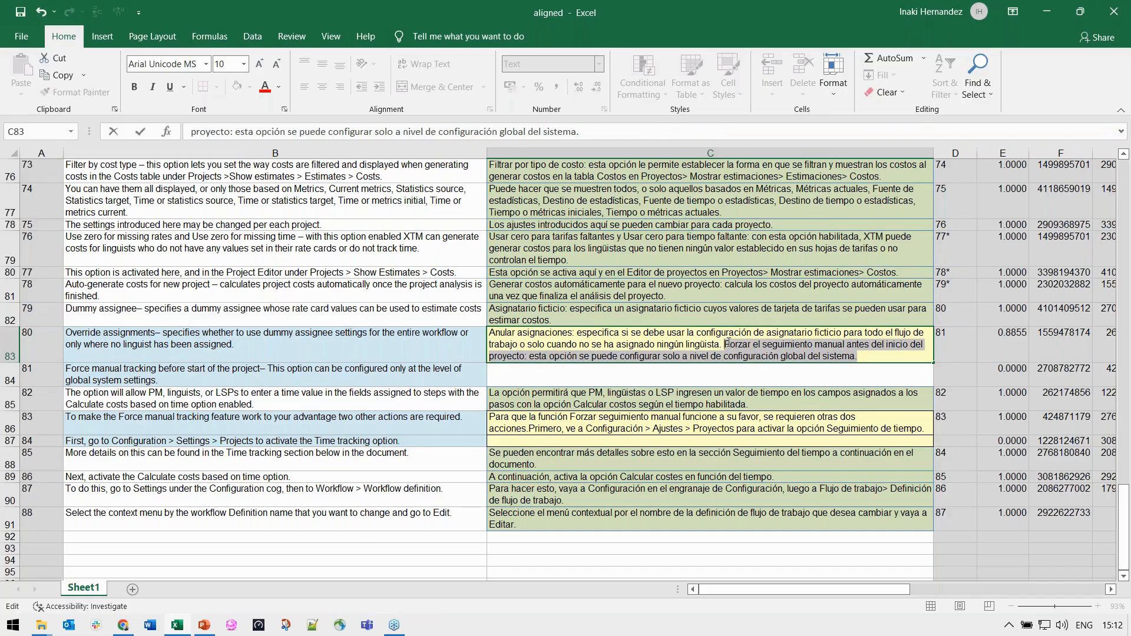
key(ctrl+x)
click(733, 374)
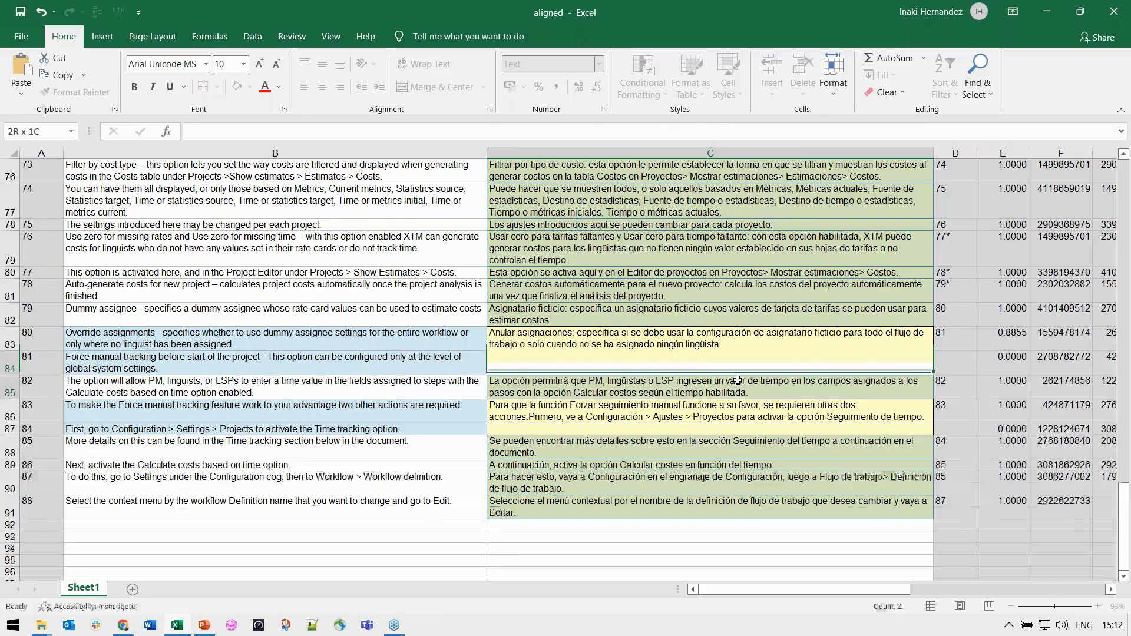
click(731, 362)
key(ctrl+v)
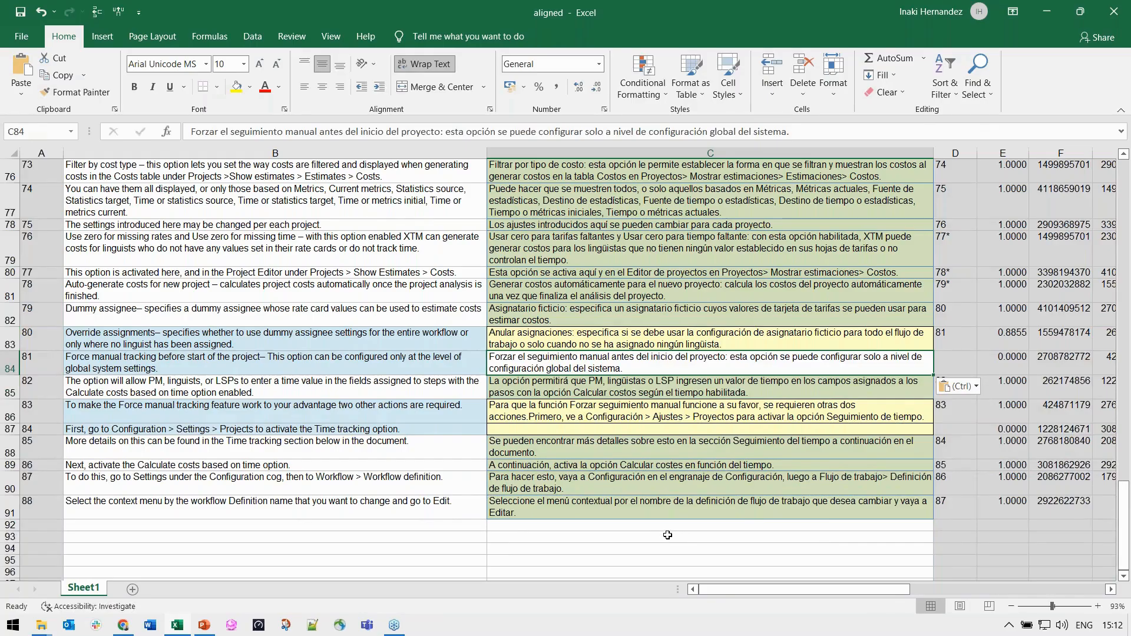
- Move the sentence beginning "Primero, ve a Configuración" from the Spanish target cell C86 into the empty target cell C87
click(465, 414)
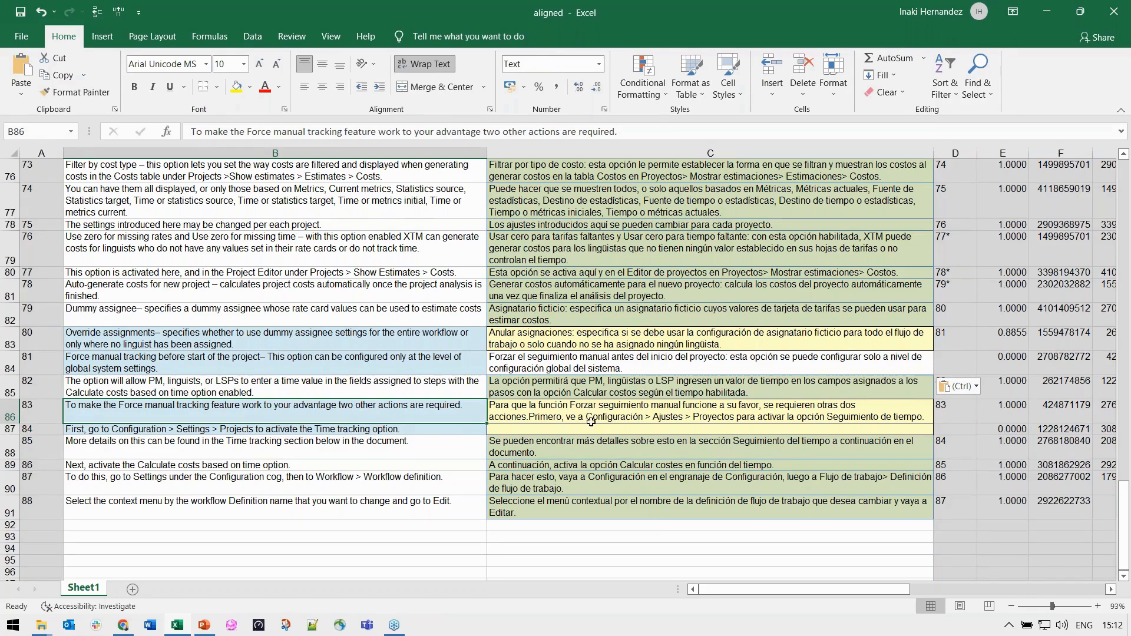
double_click(532, 419)
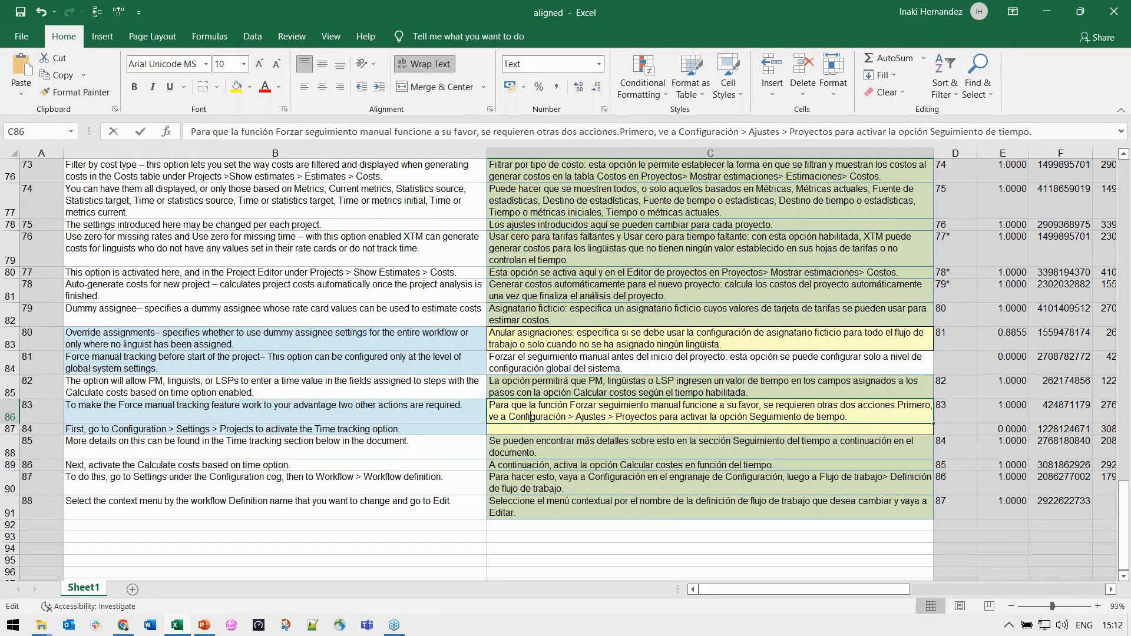
click(896, 406)
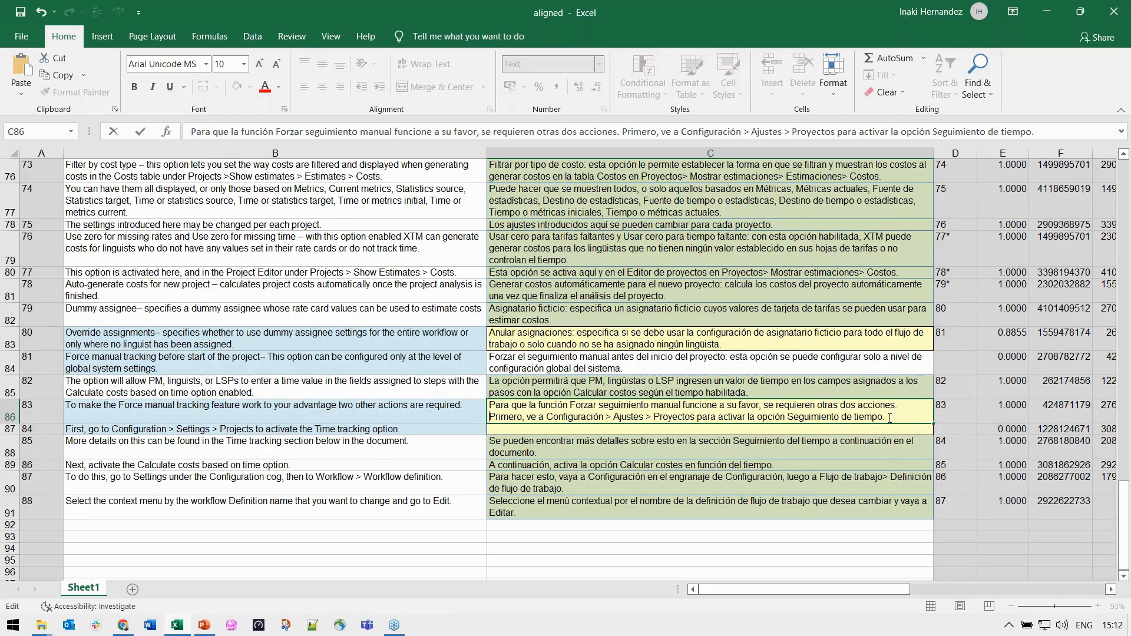
drag(886, 418, 489, 417)
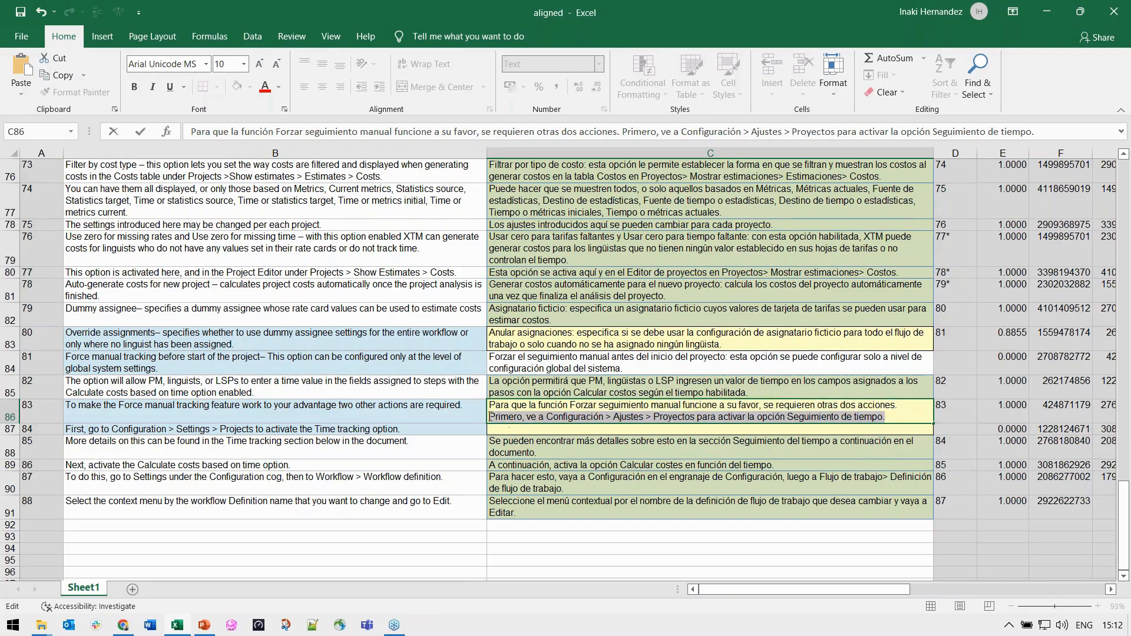
key(ctrl+x)
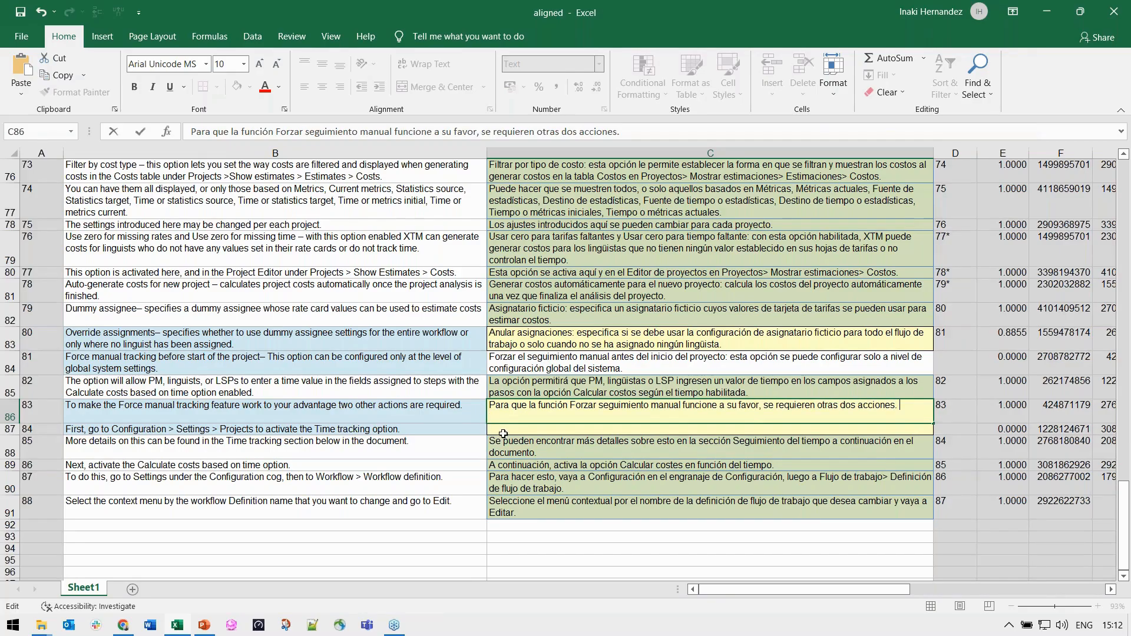
click(512, 428)
click(514, 416)
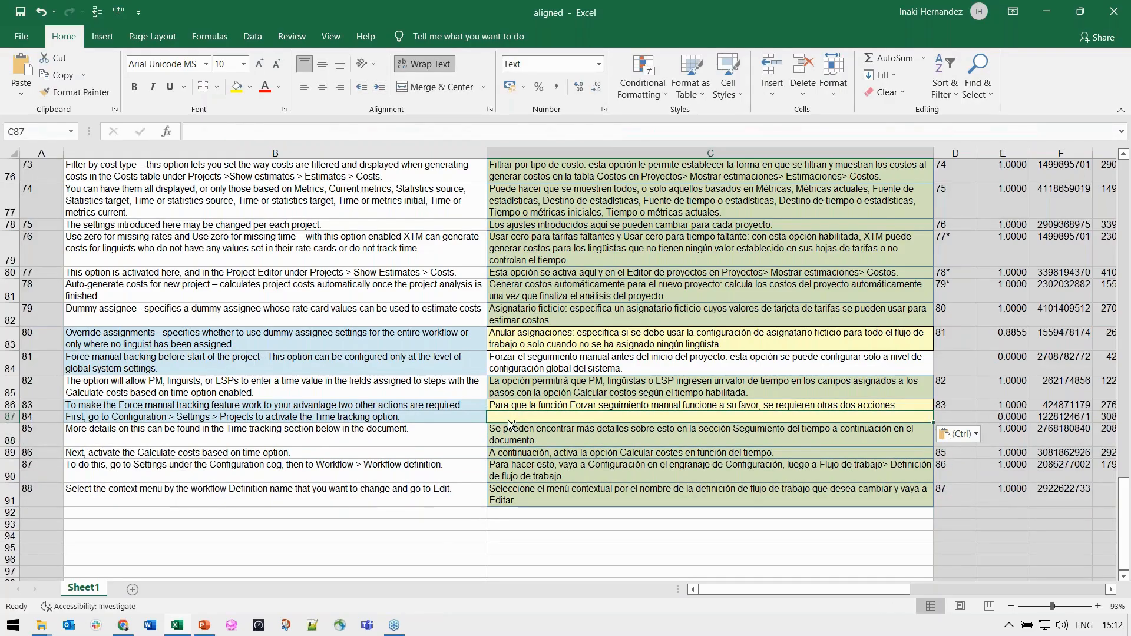
key(ctrl+v)
click(434, 533)
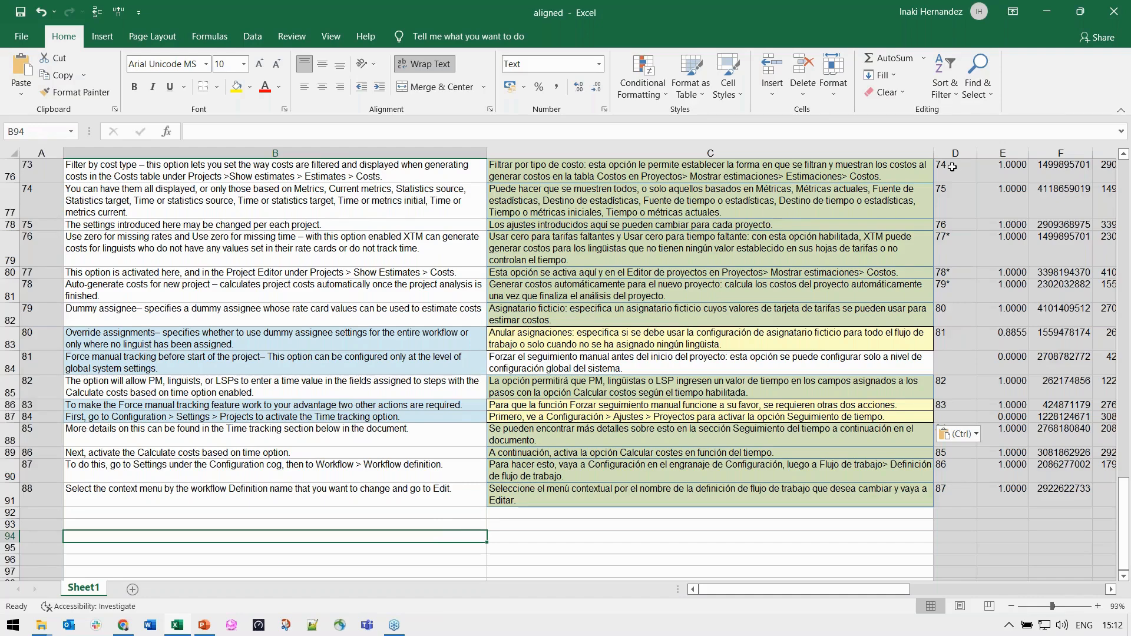
- Close the aligned workbook without saving the changes, and switch to XTM's TM import page in Chrome
click(1115, 12)
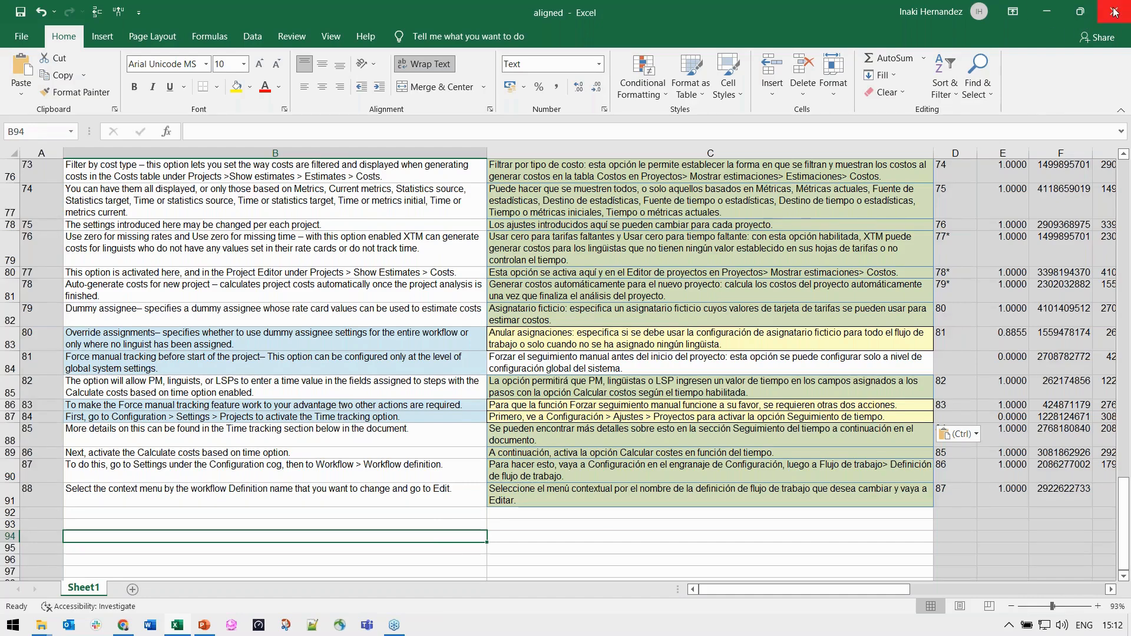
click(581, 335)
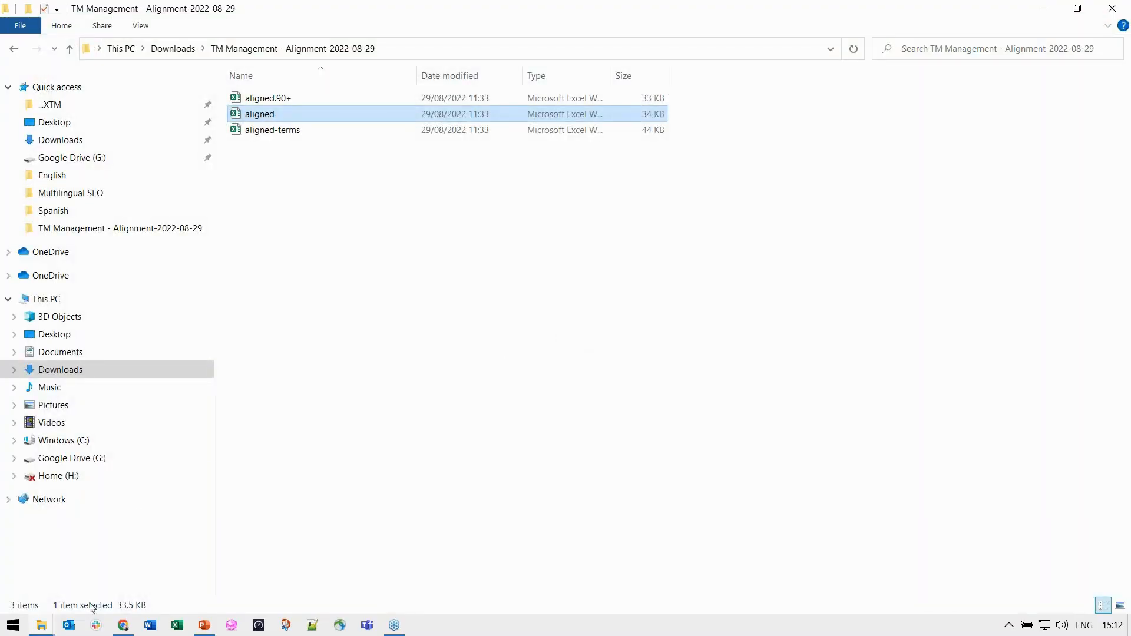
click(125, 626)
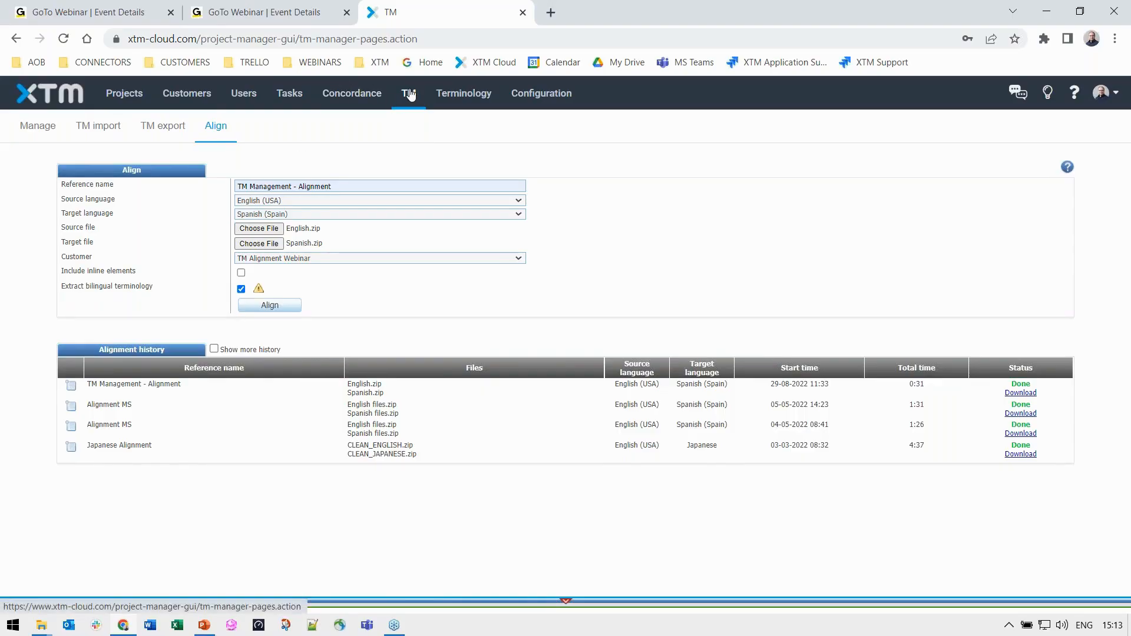
click(109, 133)
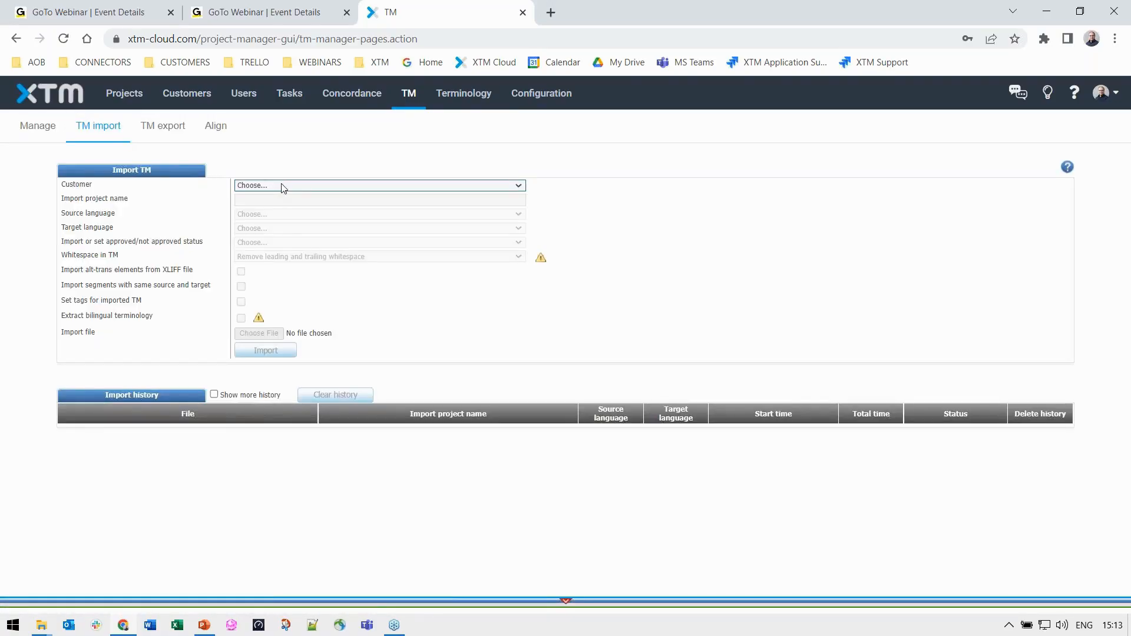
- Set both the customer and the import project name to TM Alignment Webinar for the TM import
click(281, 186)
scroll(286, 230, down, 3)
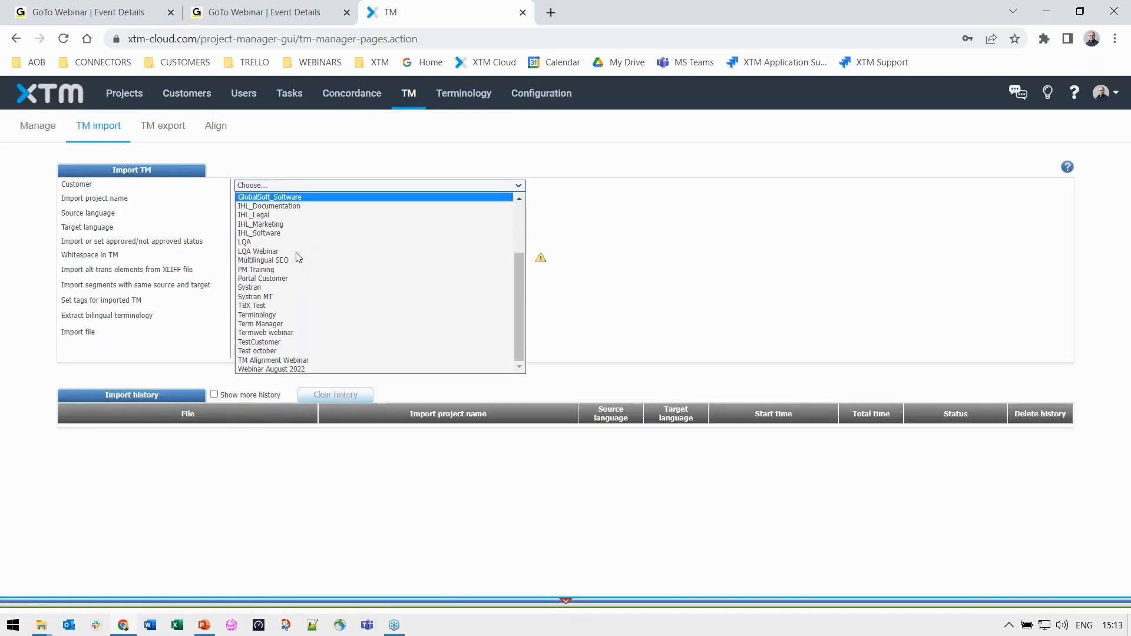
click(273, 360)
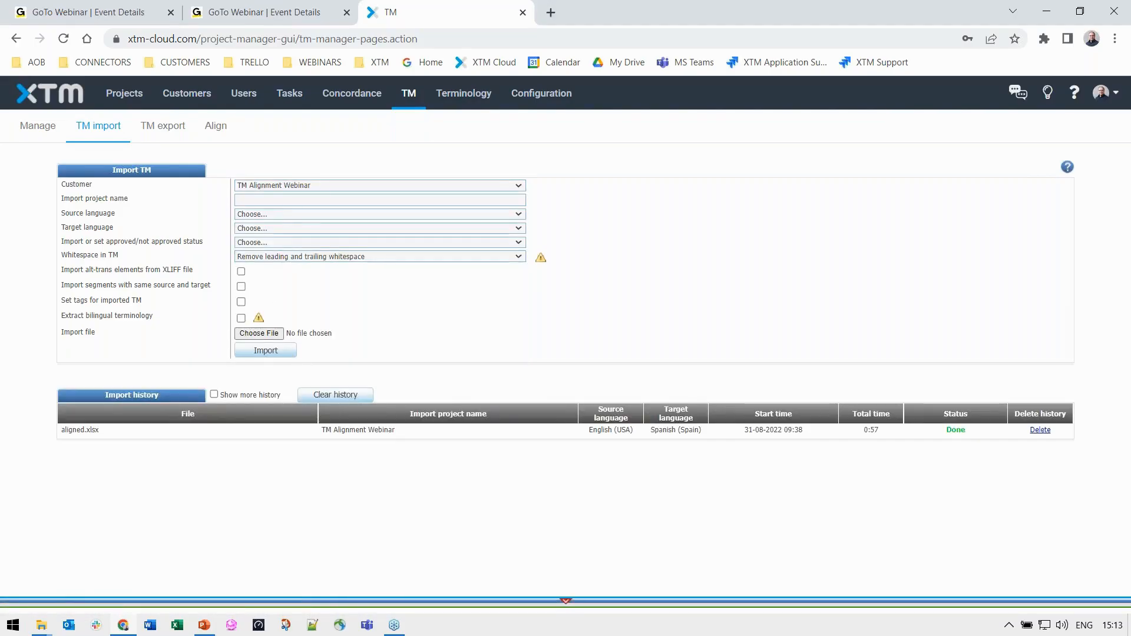
click(283, 201)
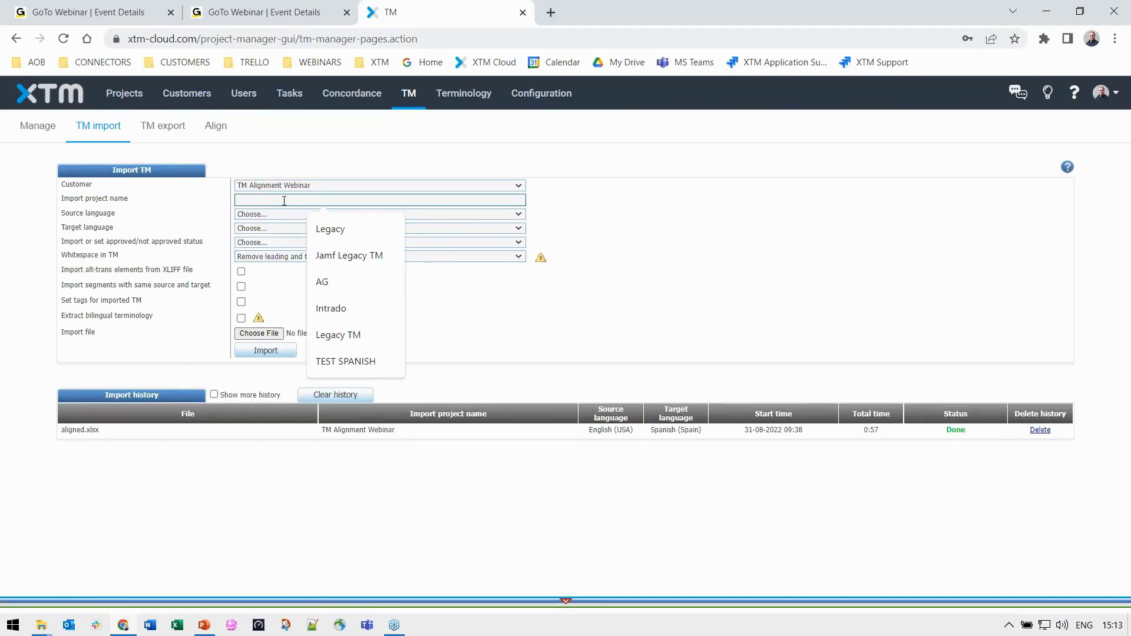
text(TM Alignment Webinar)
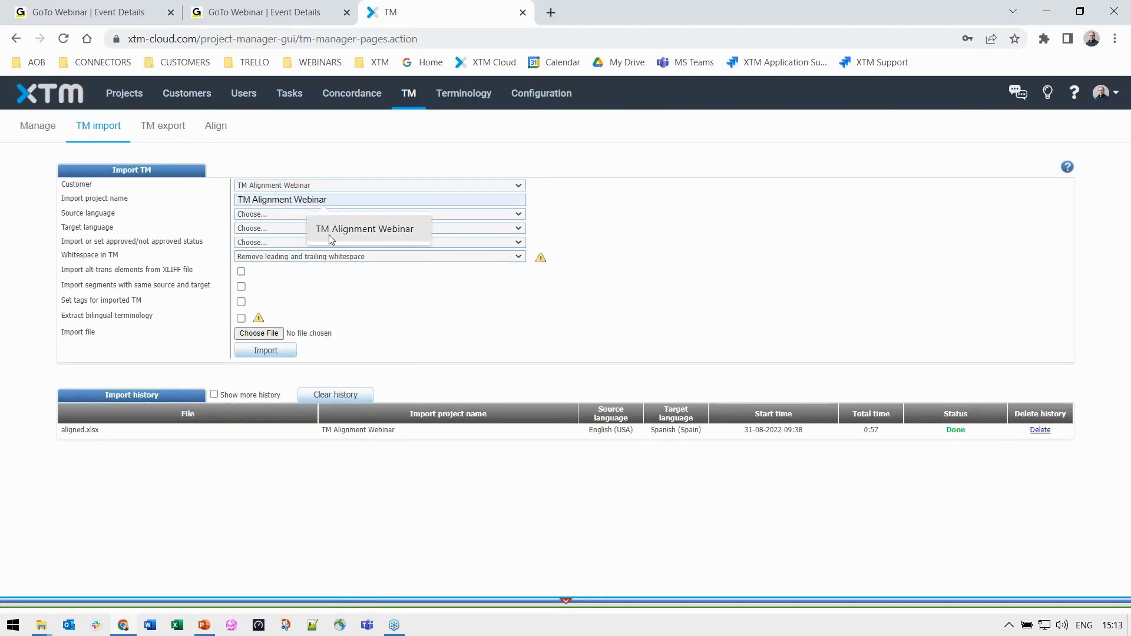
click(333, 234)
- Set the TM import's source language to English (USA) and its target language to Spanish (Spain)
click(311, 214)
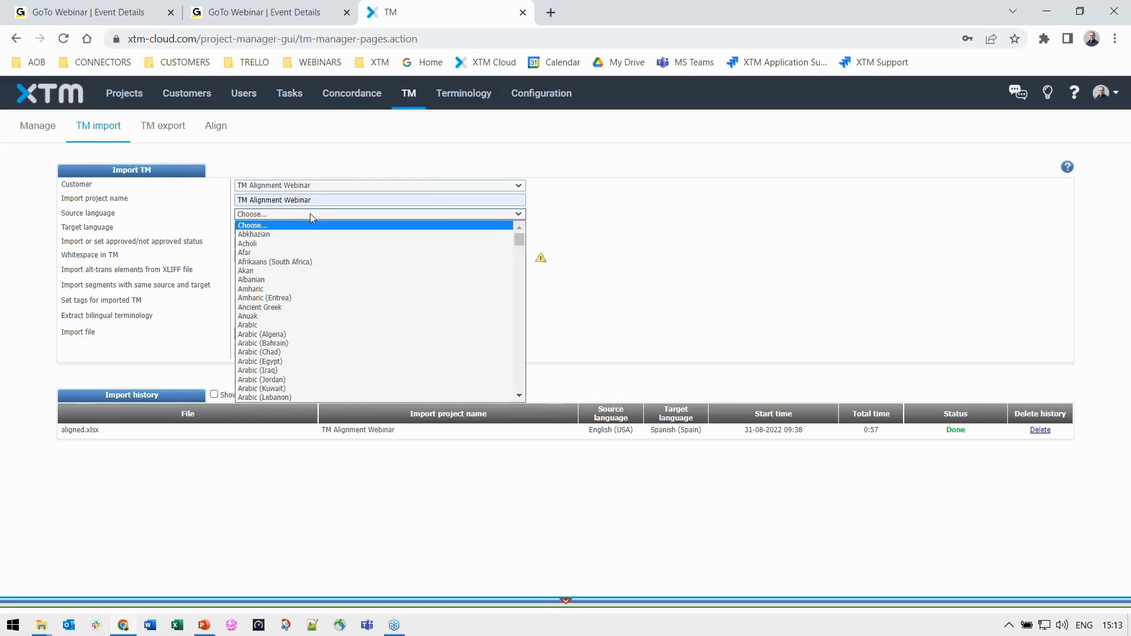
key(e)
scroll(321, 262, down, 8)
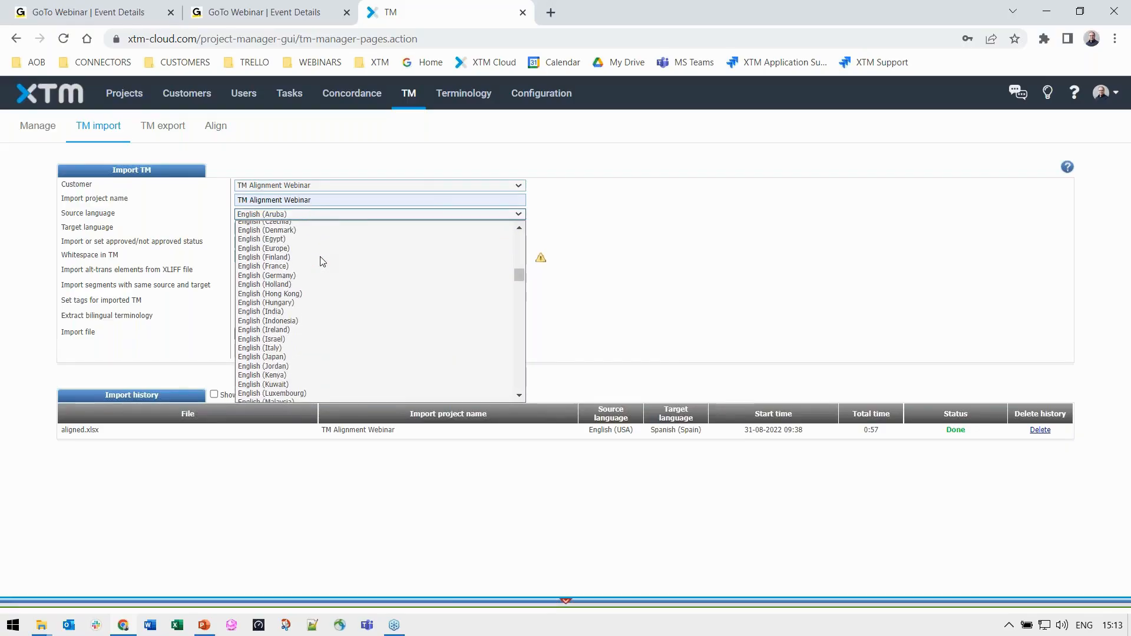
scroll(318, 268, down, 9)
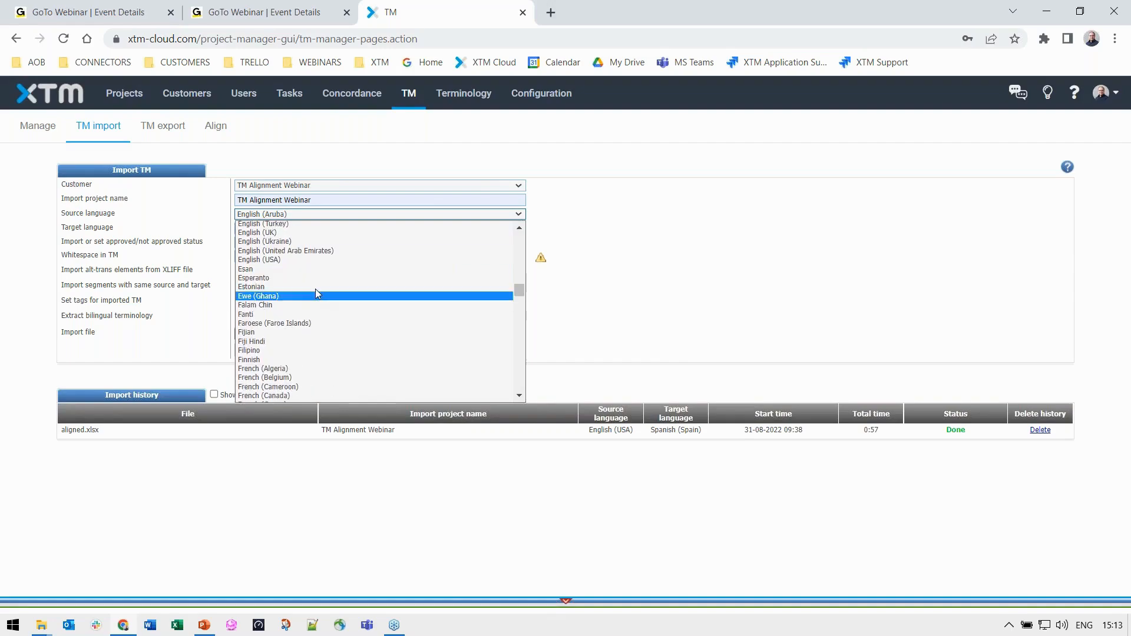
click(299, 261)
click(276, 228)
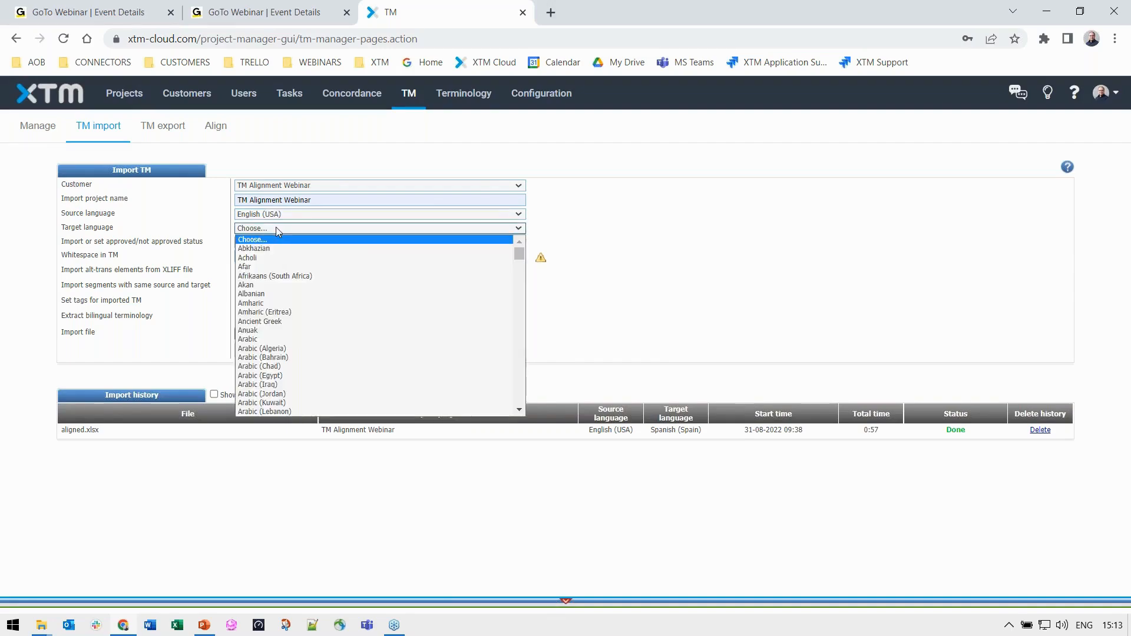
key(s)
scroll(302, 276, down, 6)
scroll(302, 277, down, 3)
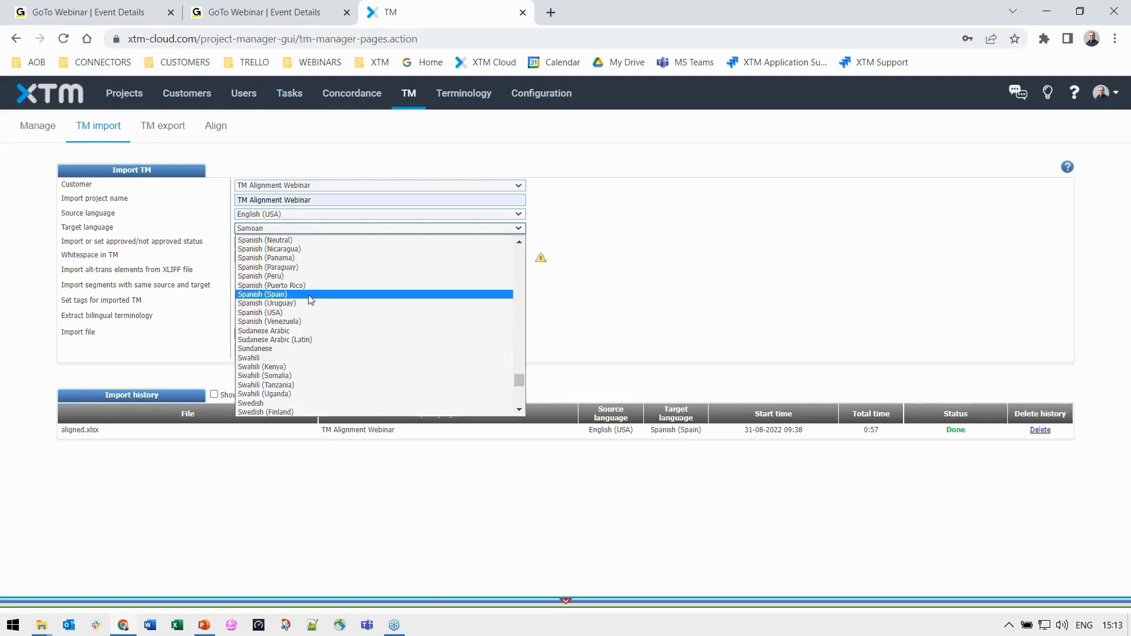
click(307, 293)
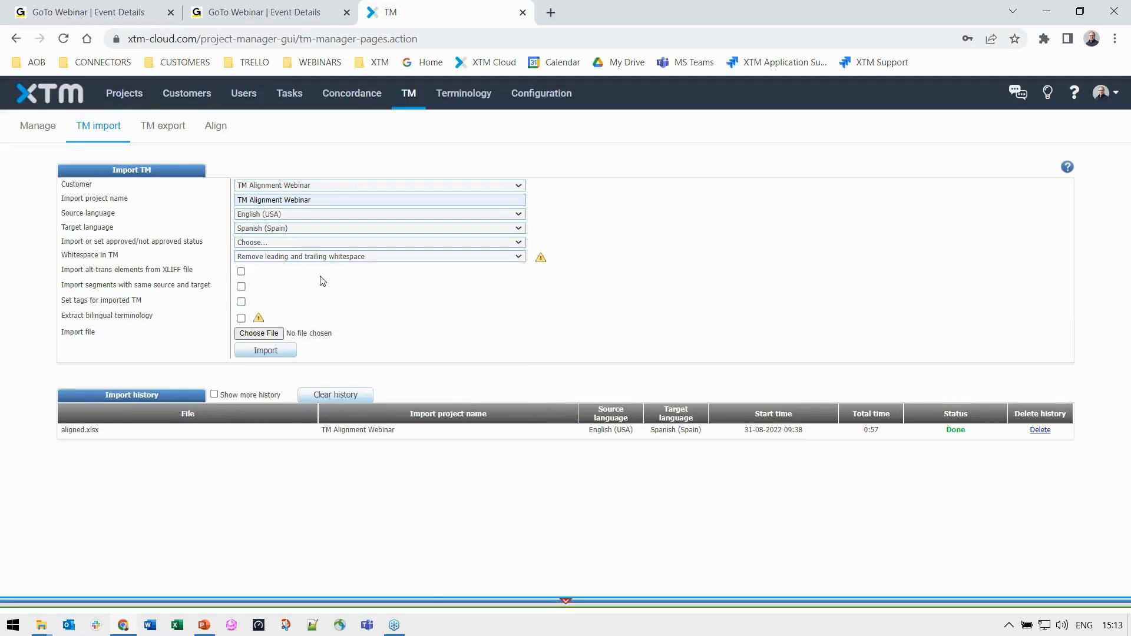
- Set the imported TM as approved and enable importing segments with the same source and target
click(305, 242)
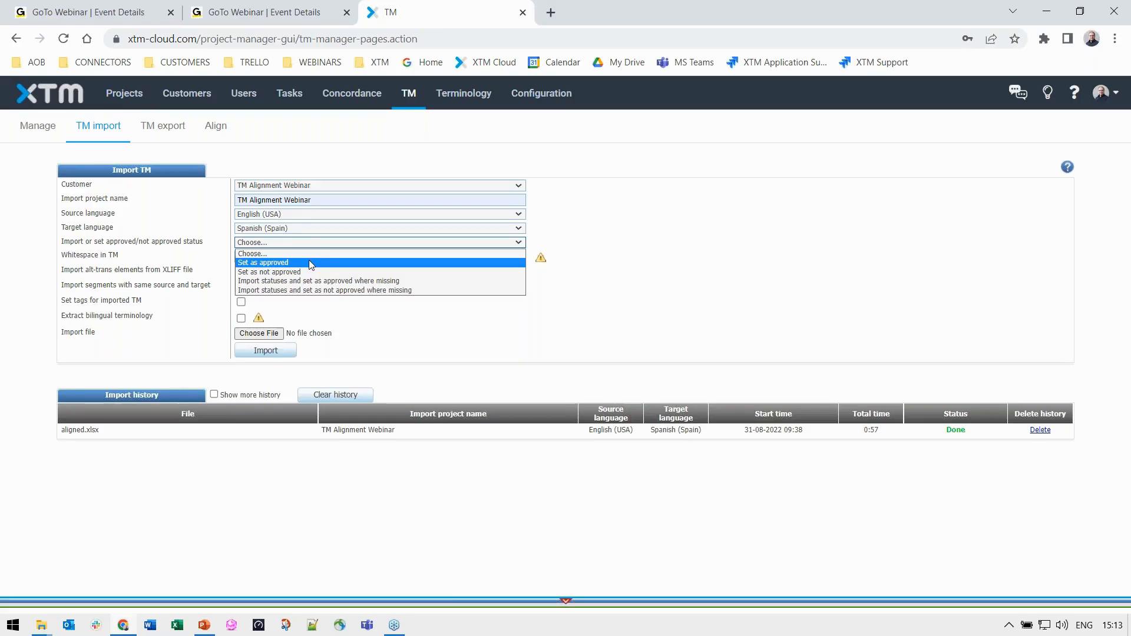
click(311, 263)
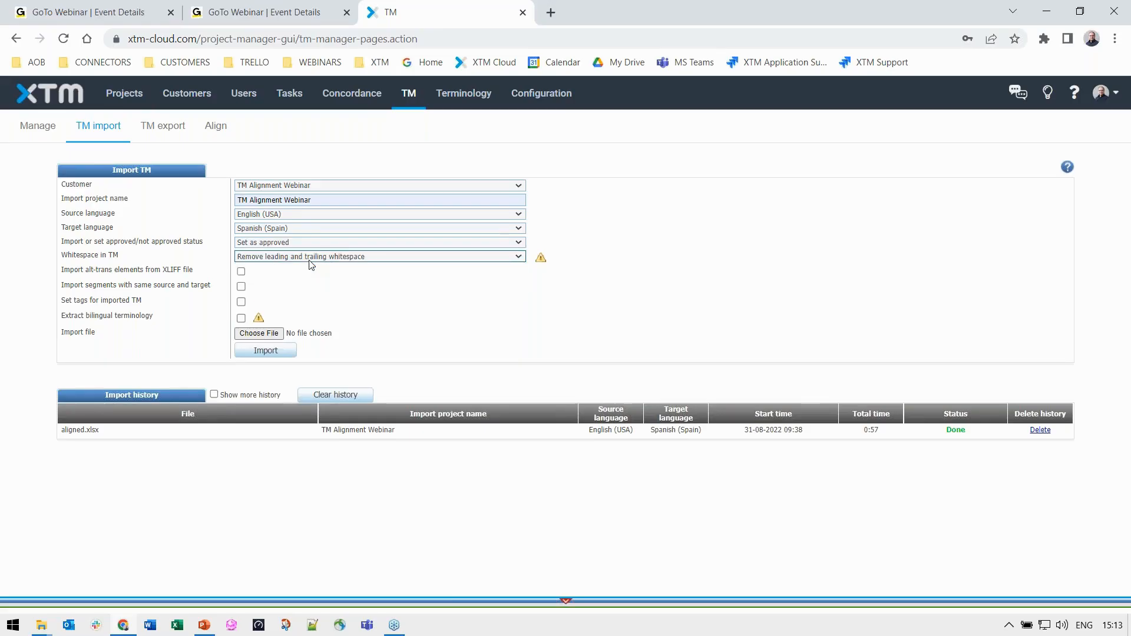
click(241, 288)
- Set the Marketing tag Europe for the imported TM and remove the tag again
click(241, 302)
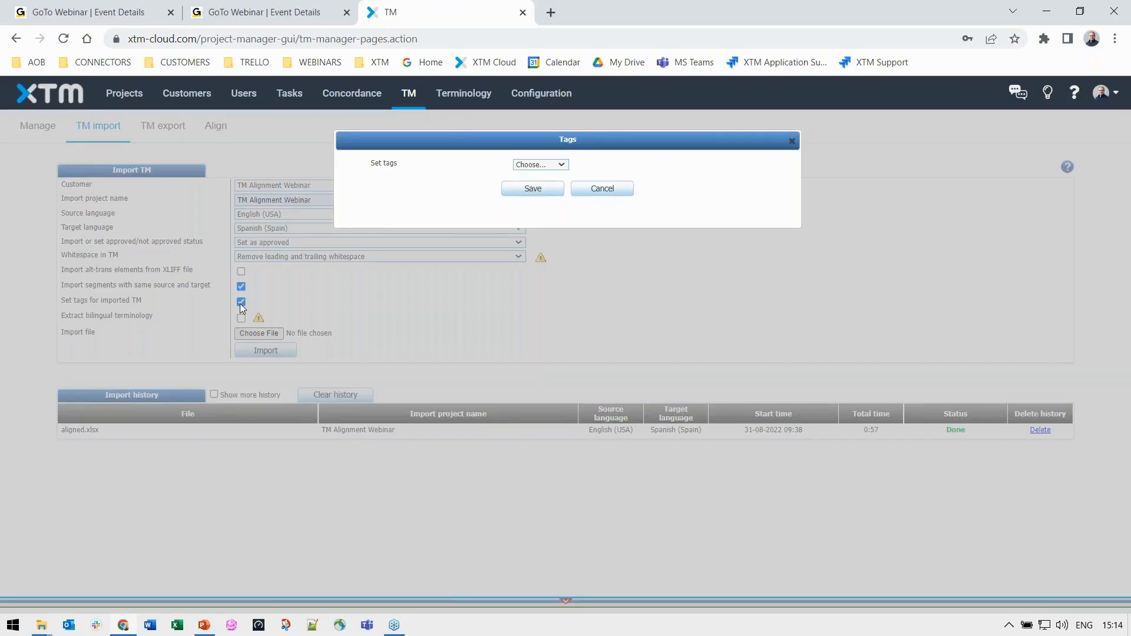
click(537, 165)
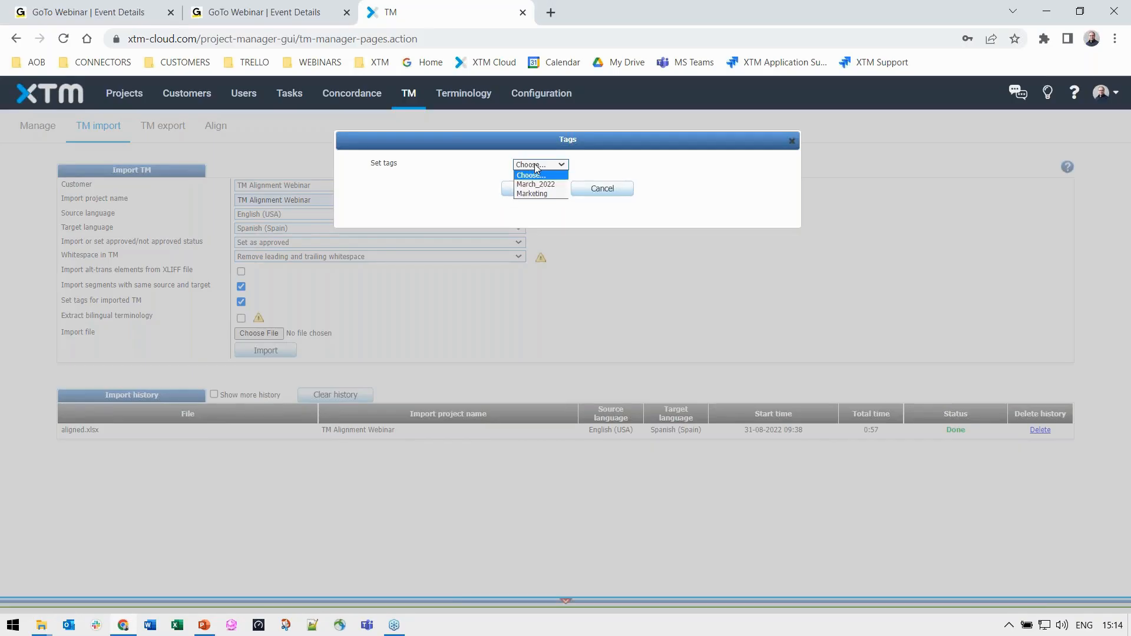
click(554, 194)
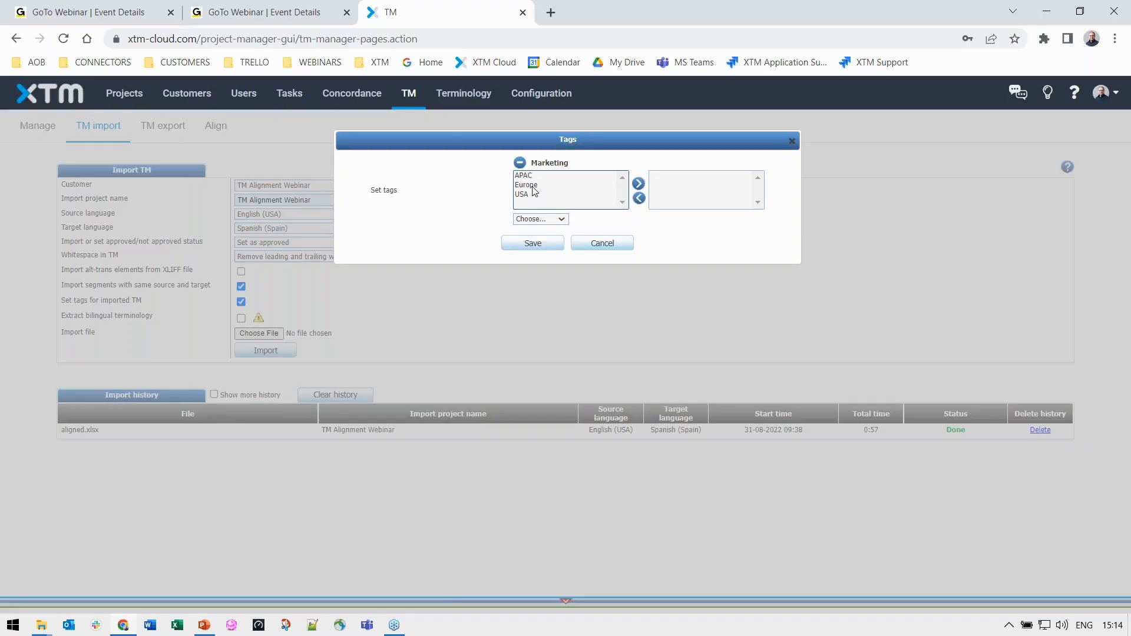
double_click(532, 186)
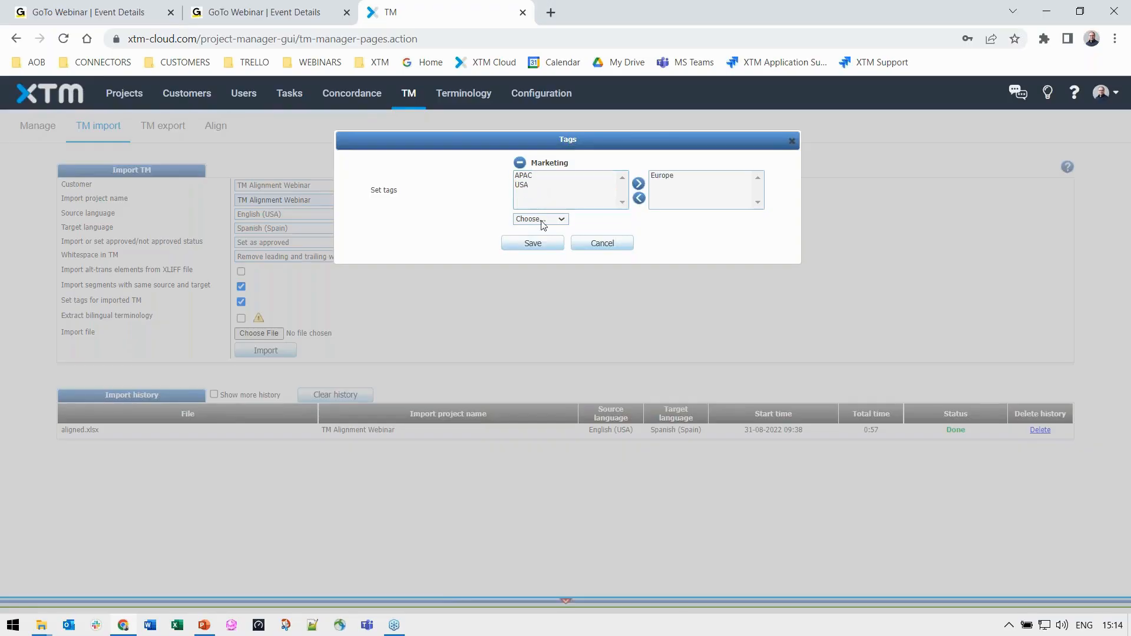
click(533, 245)
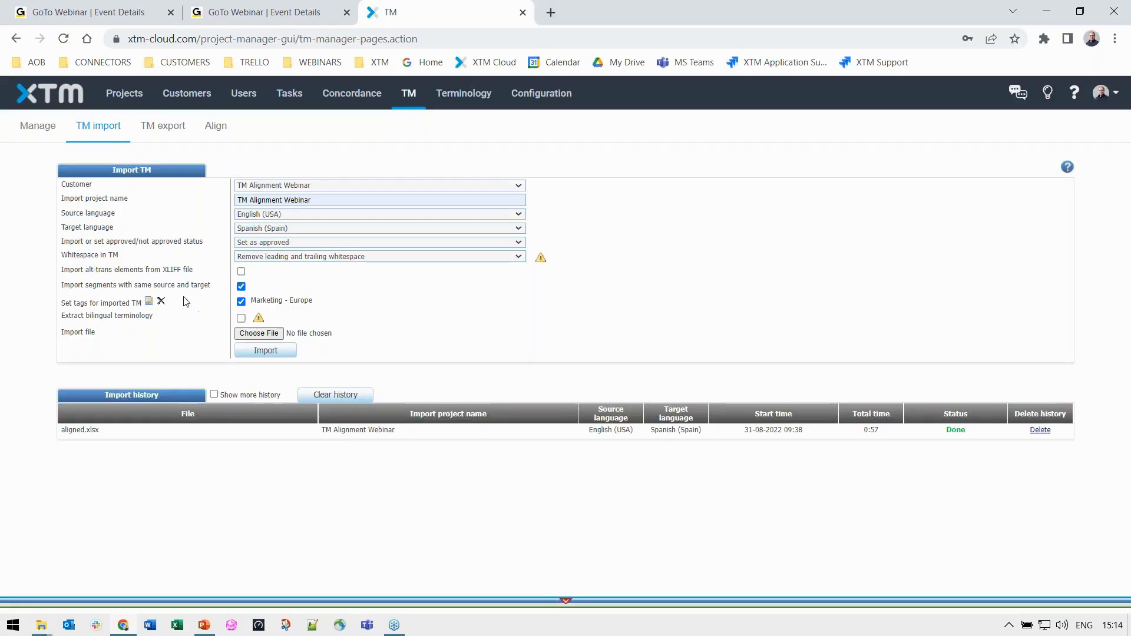
click(161, 301)
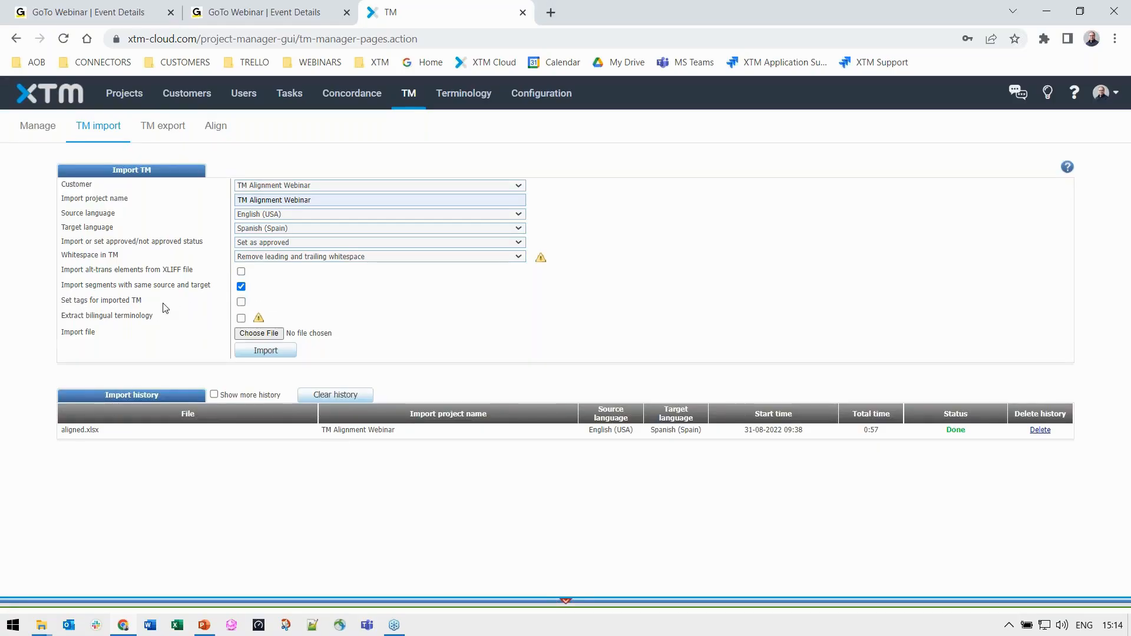
- Choose the aligned workbook from the TM Management - Alignment-2022-08-29 folder in Downloads as the TM import file
click(248, 334)
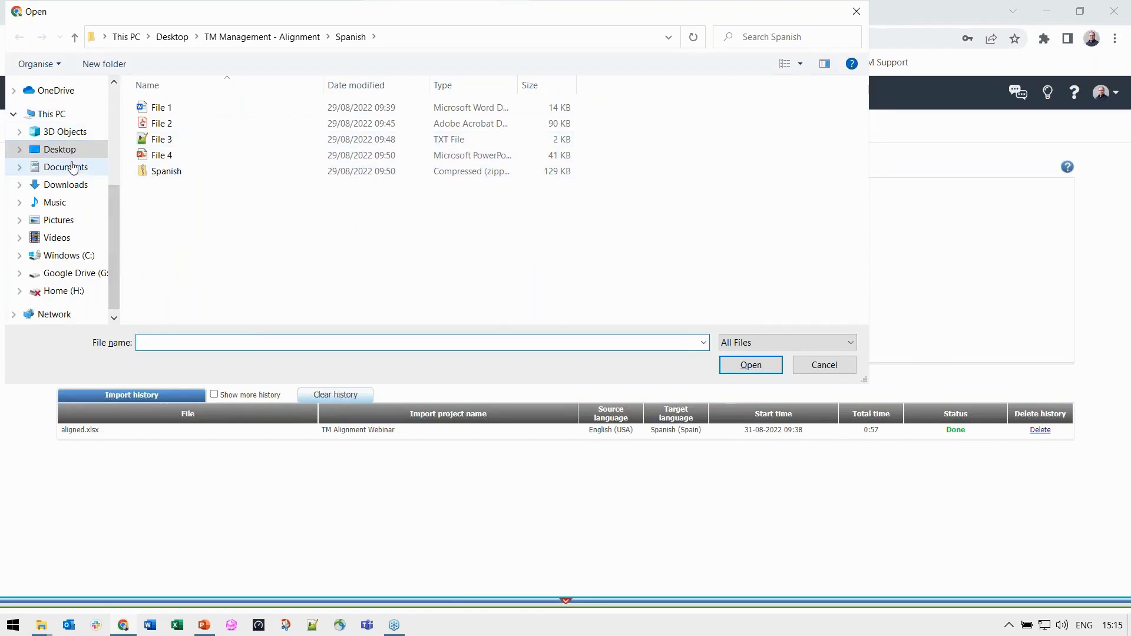
click(71, 187)
double_click(171, 124)
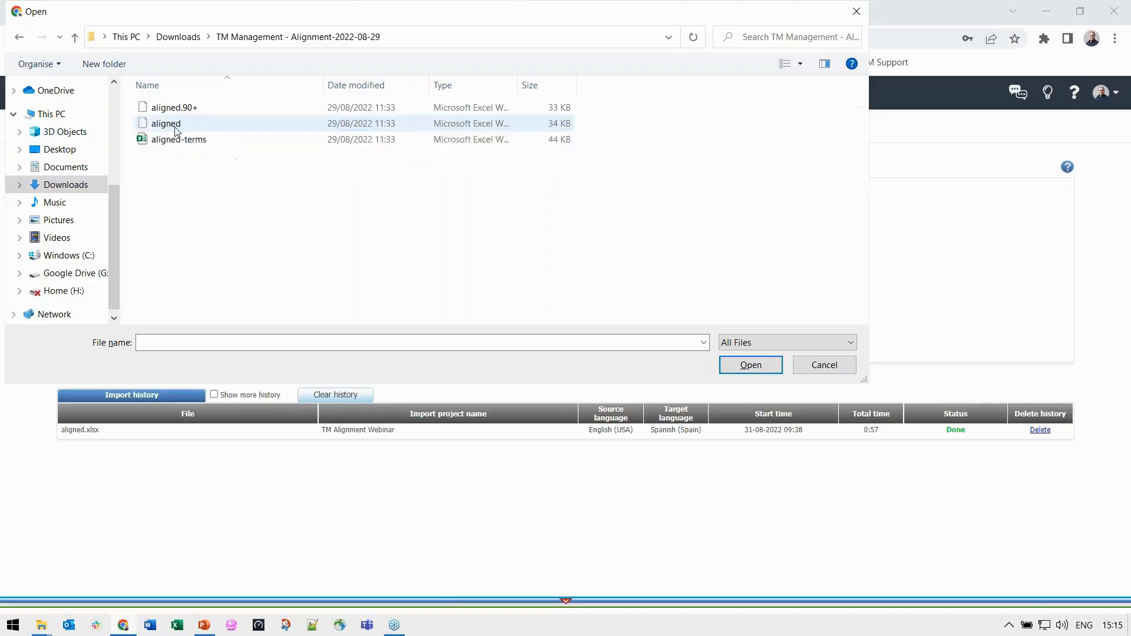
double_click(169, 124)
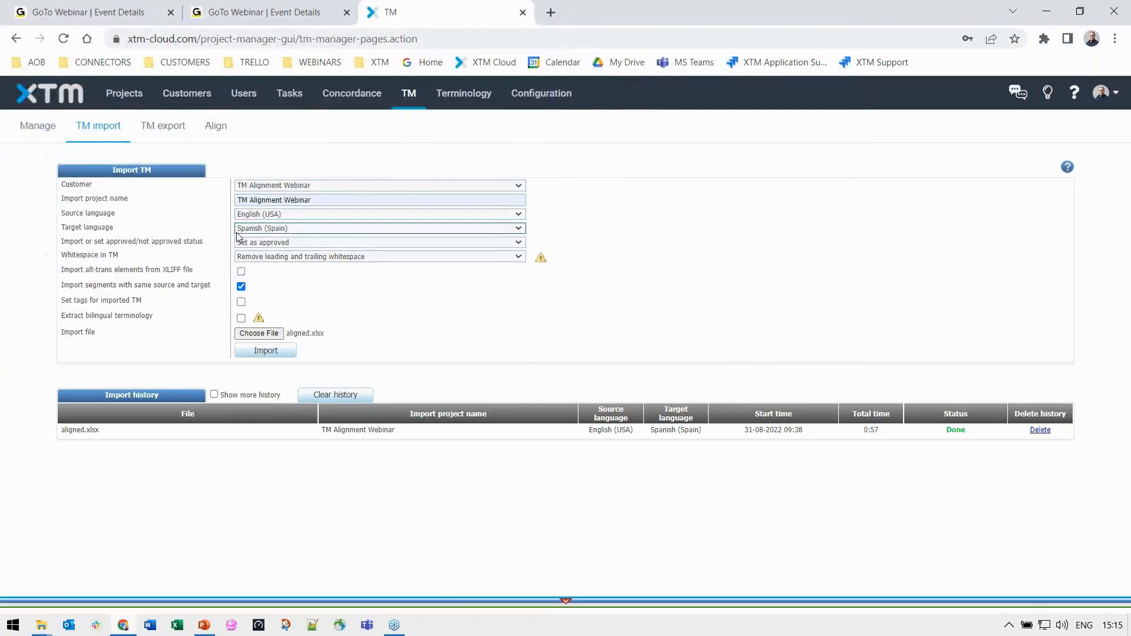
click(263, 351)
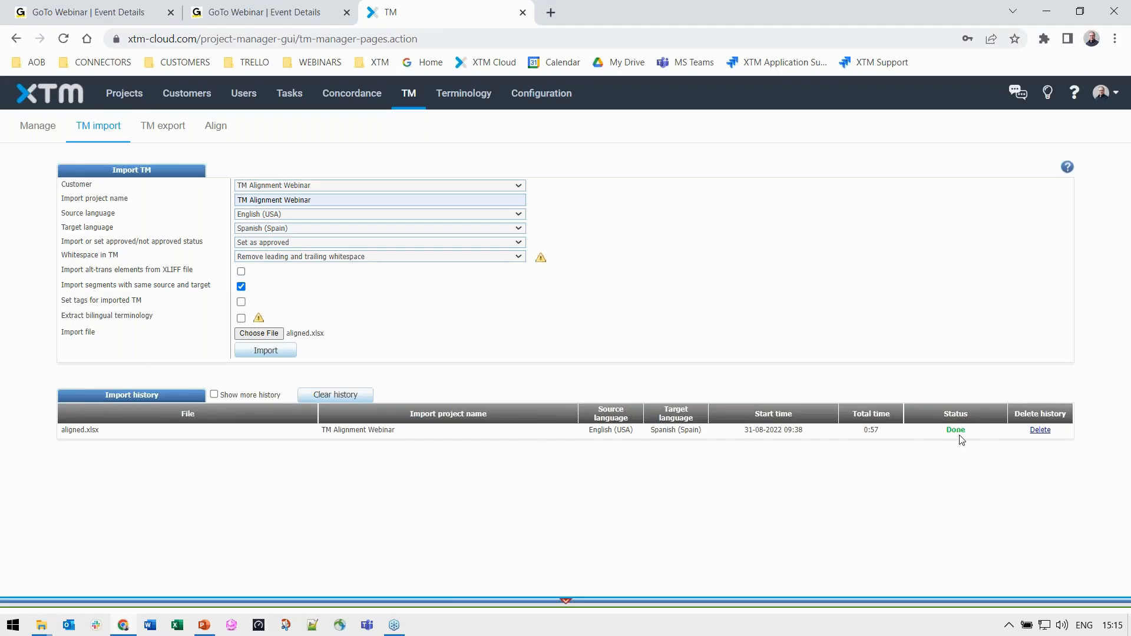
- Search the TM of customer TM Alignment Webinar for English (USA) to Spanish (Spain) segments and inspect some of the segment pairs
click(47, 129)
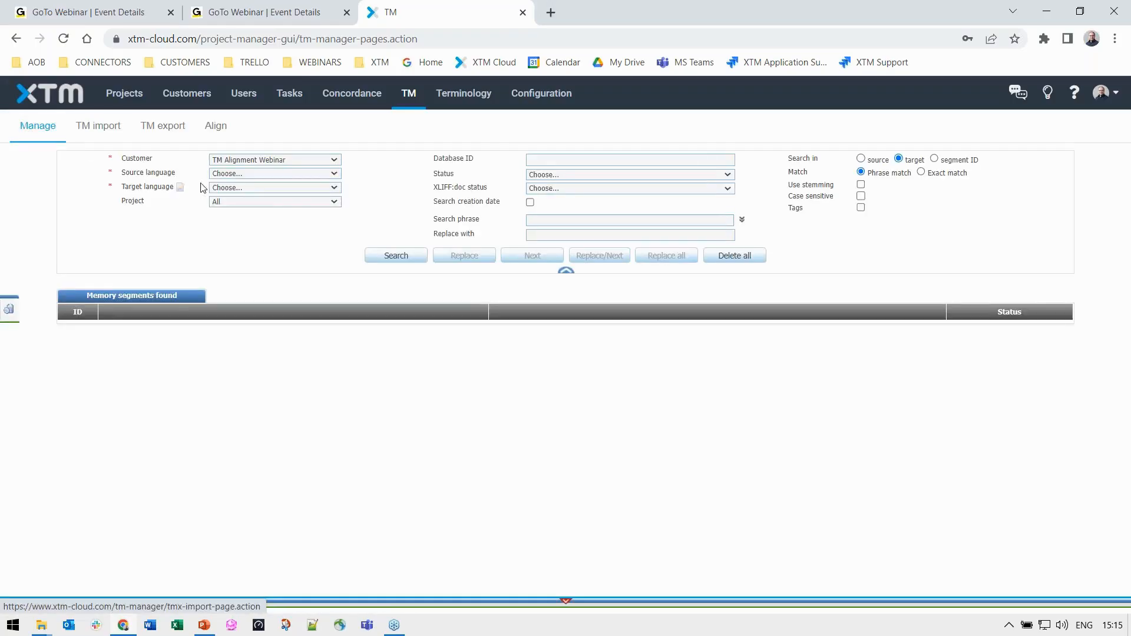
click(236, 160)
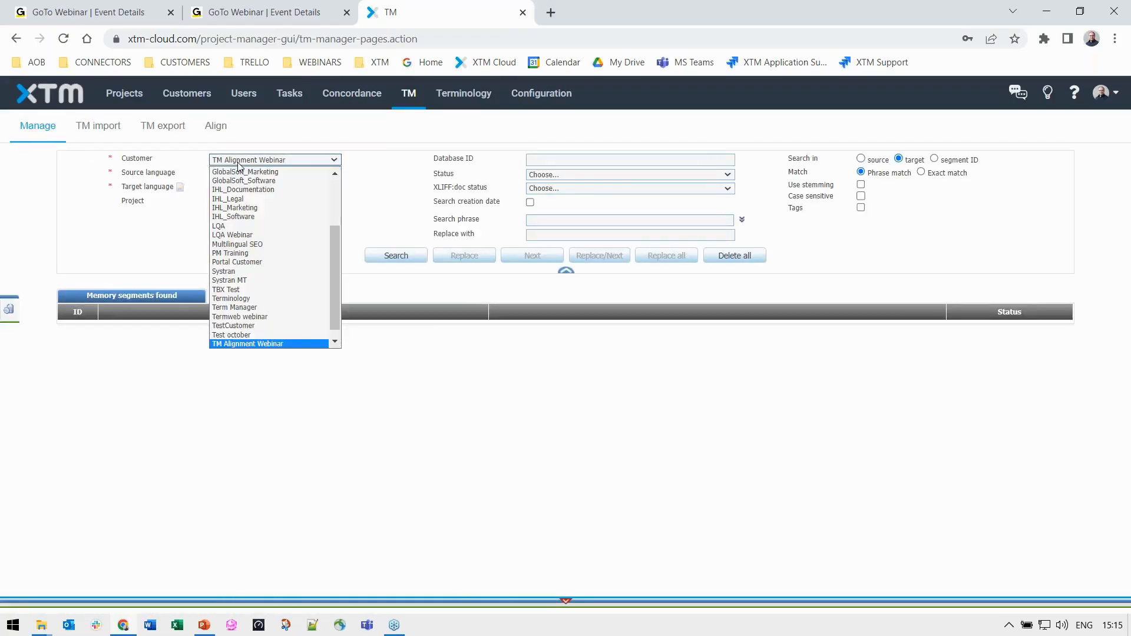
click(241, 344)
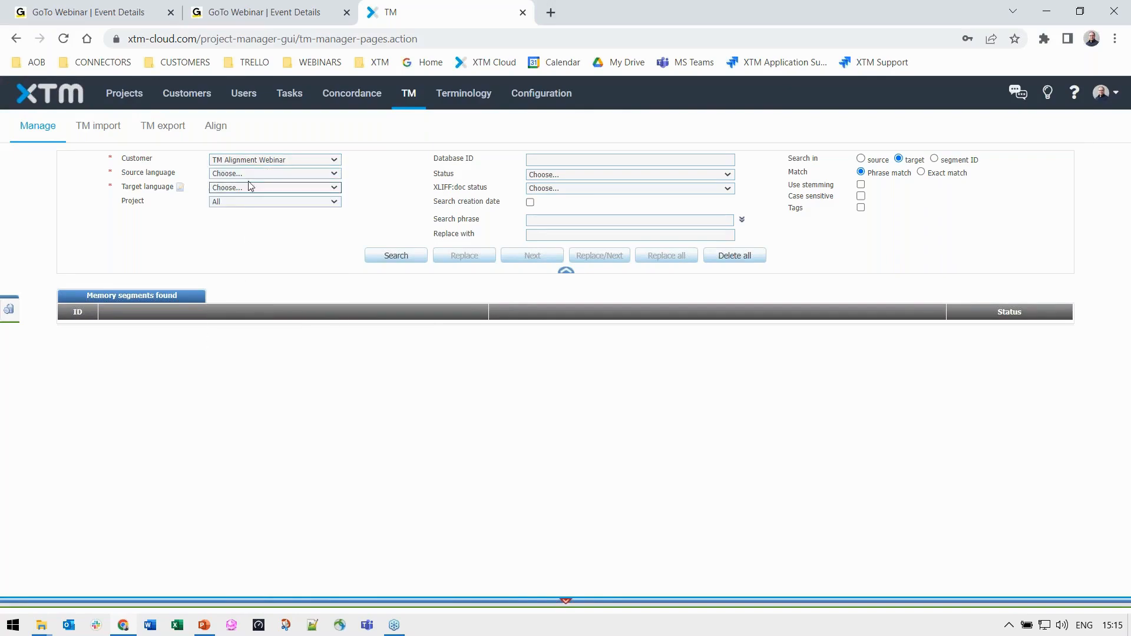
click(247, 174)
click(252, 193)
click(252, 187)
click(256, 209)
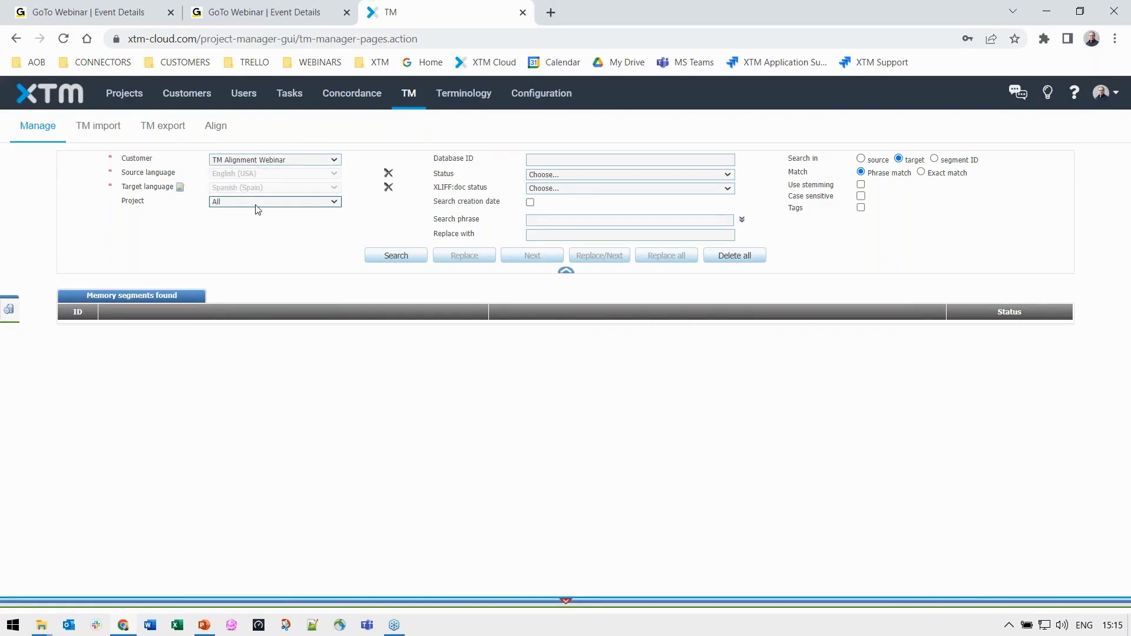
click(394, 255)
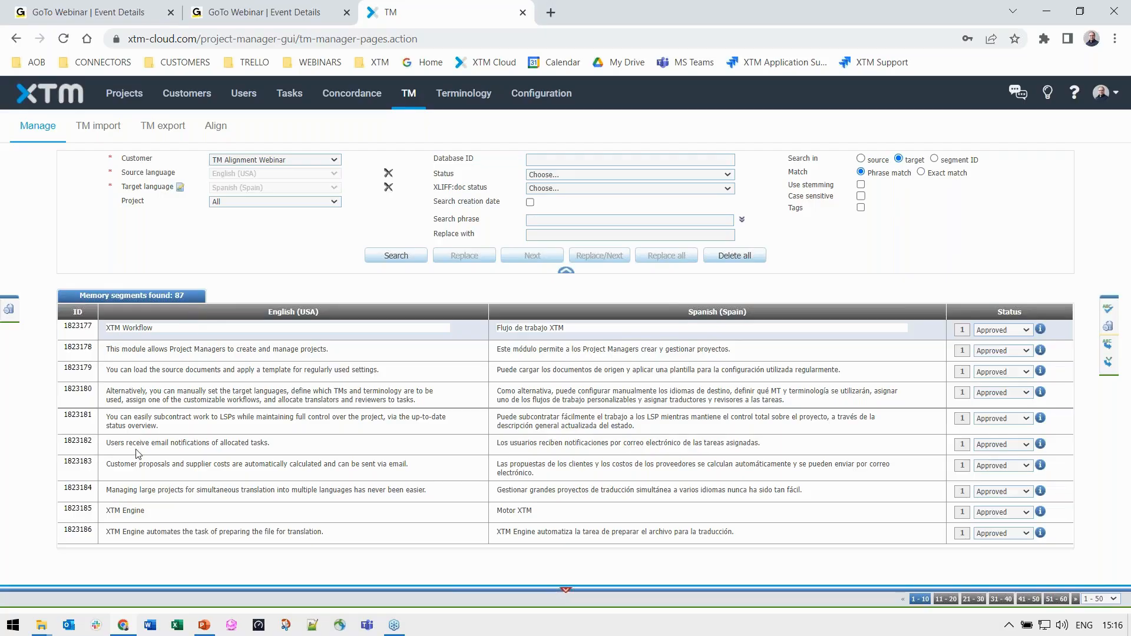
click(476, 450)
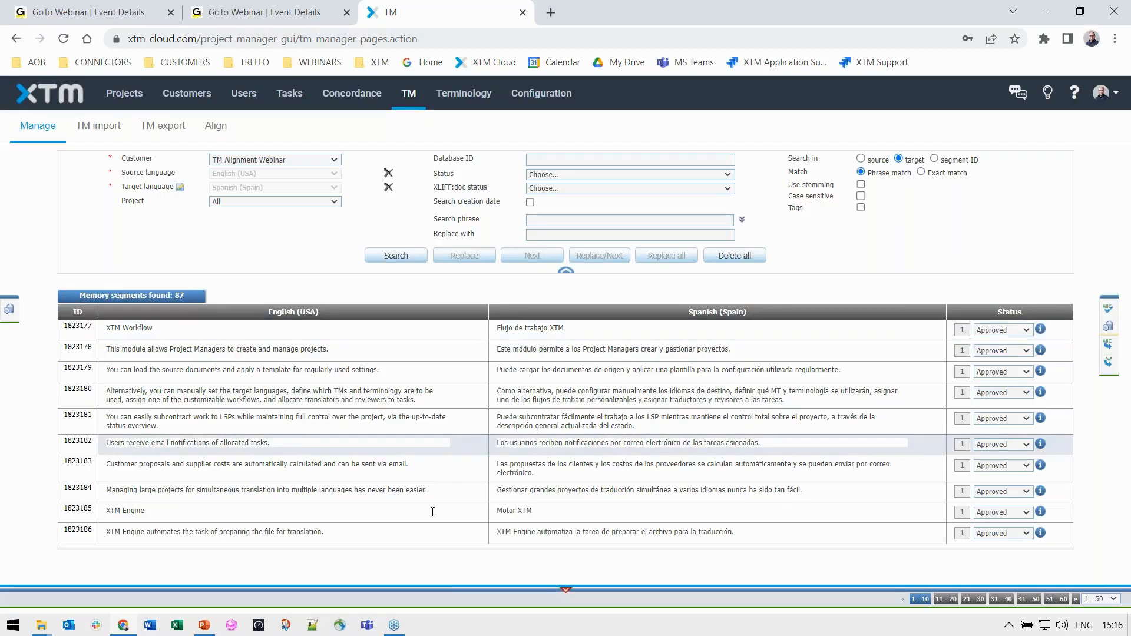
click(554, 510)
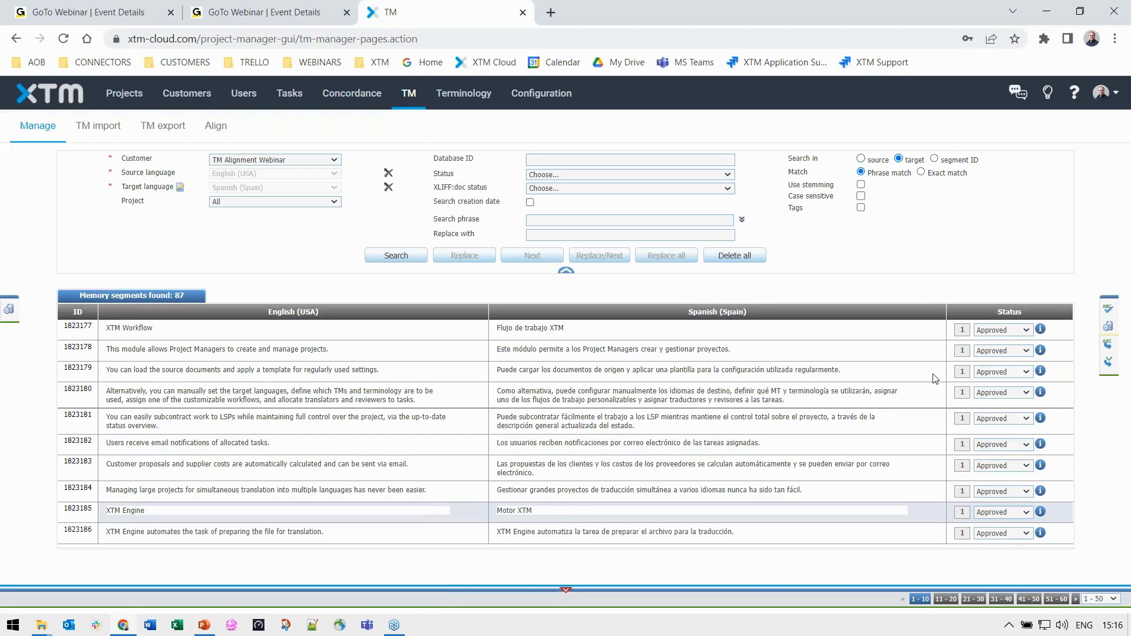
- Return to the TM import form and set the approval status to Set as approved
click(129, 134)
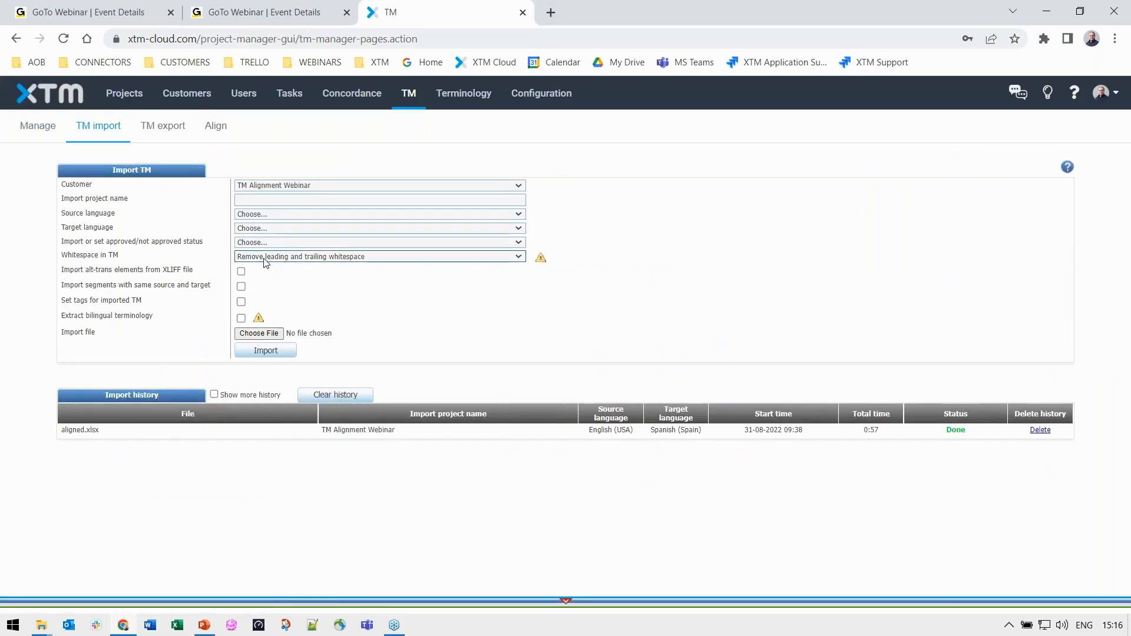
click(269, 242)
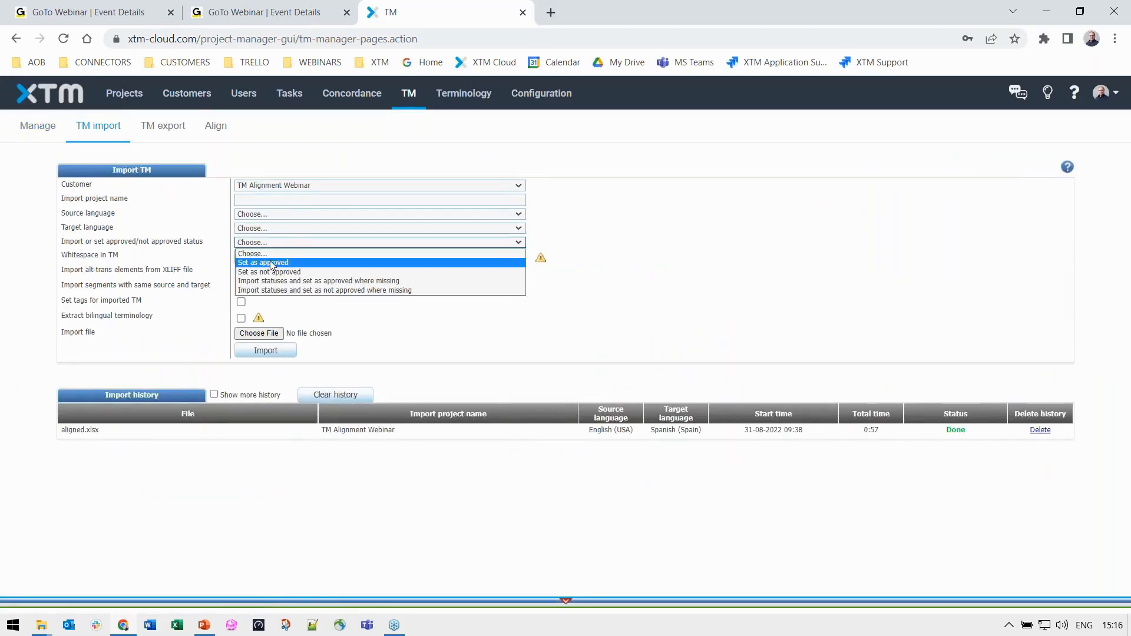
click(272, 264)
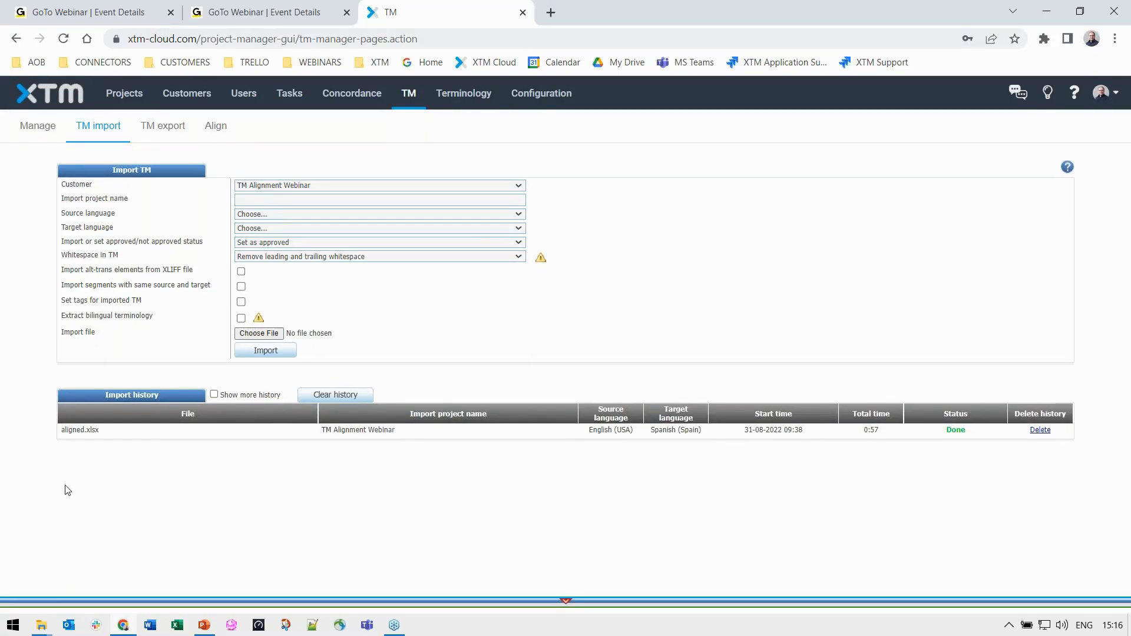
- Open the aligned-terms workbook from the TM Management - Alignment-2022-08-29 folder in Excel, showing both language columns
mouse_move(41, 628)
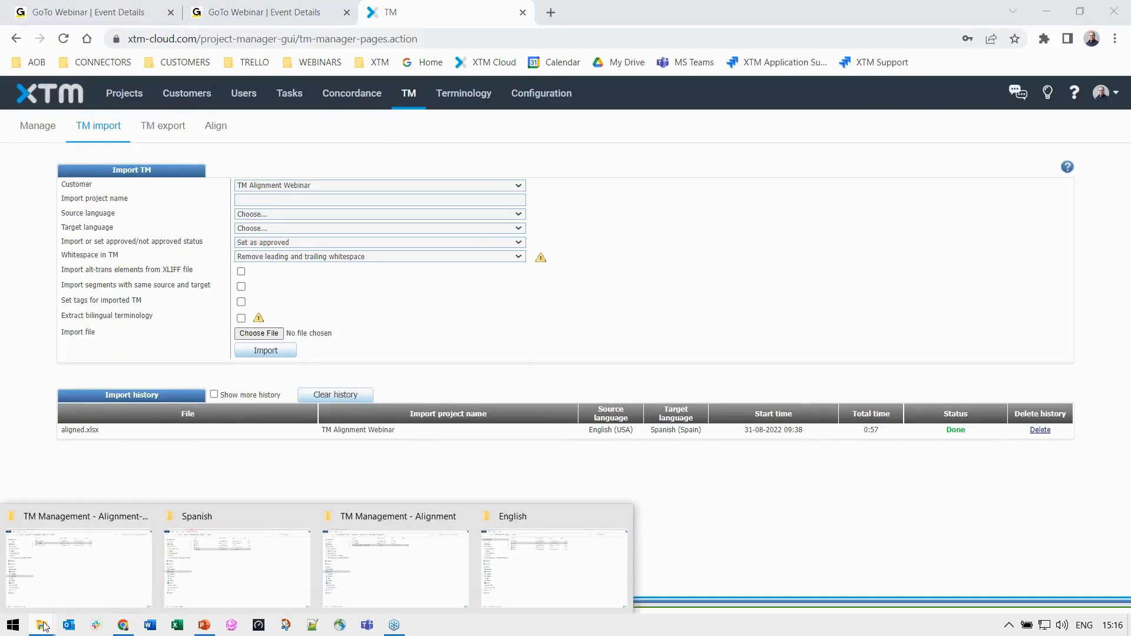
click(76, 560)
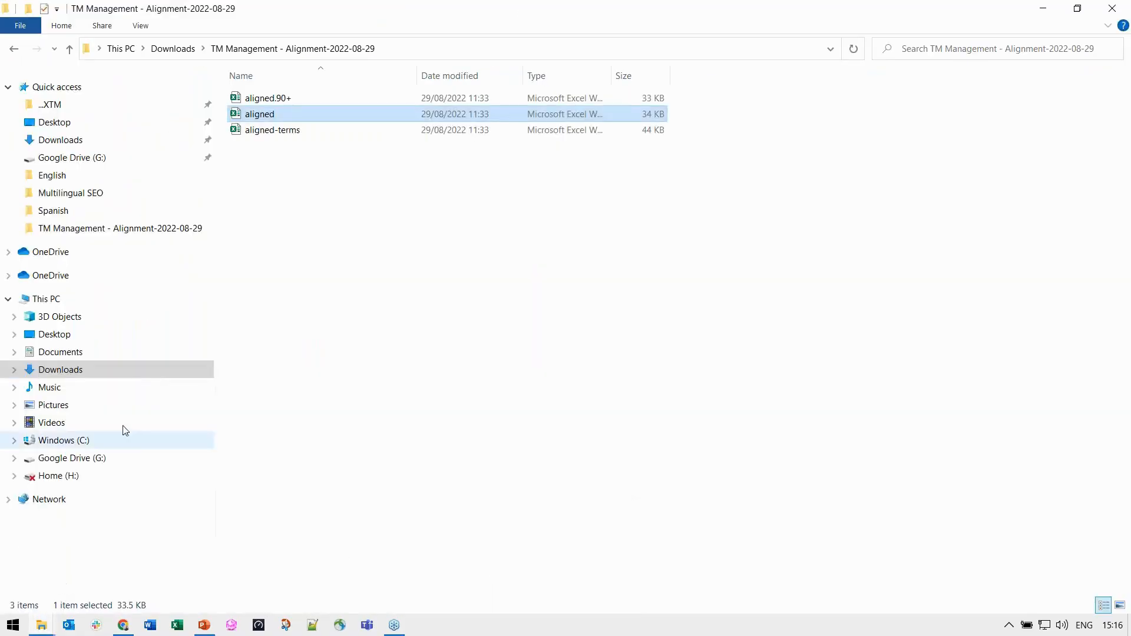
double_click(272, 131)
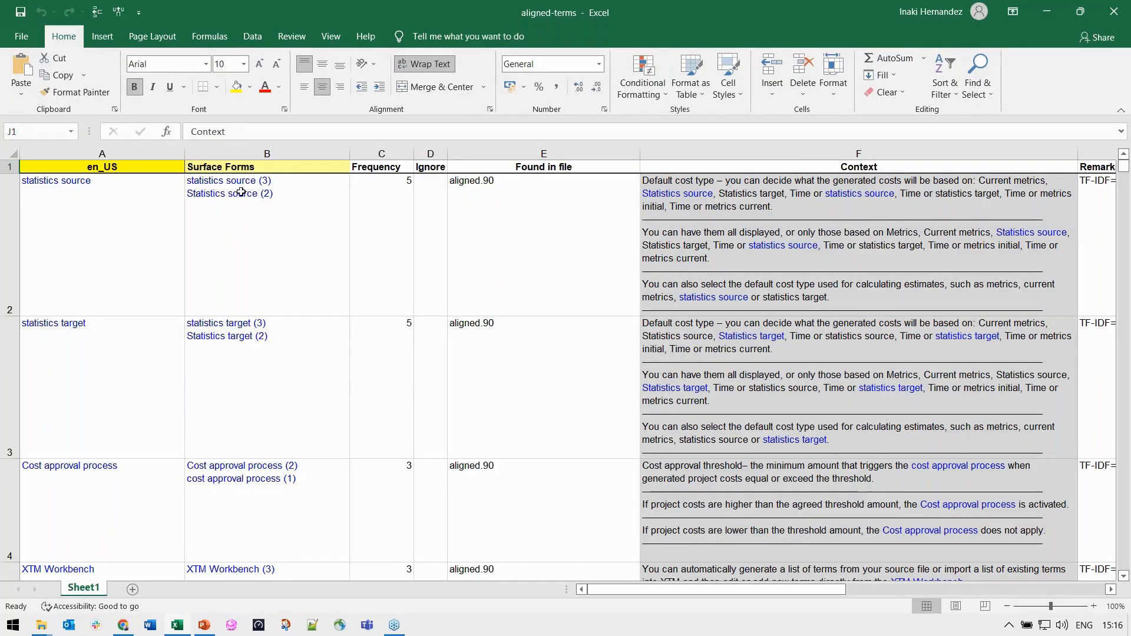
click(1006, 609)
click(1007, 608)
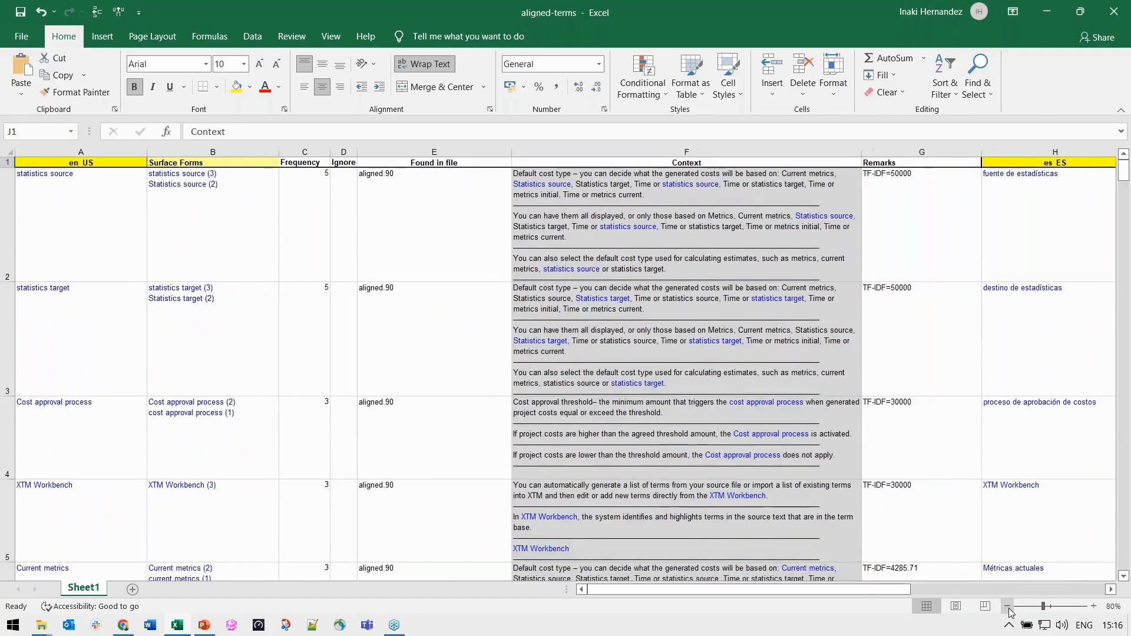
click(1007, 607)
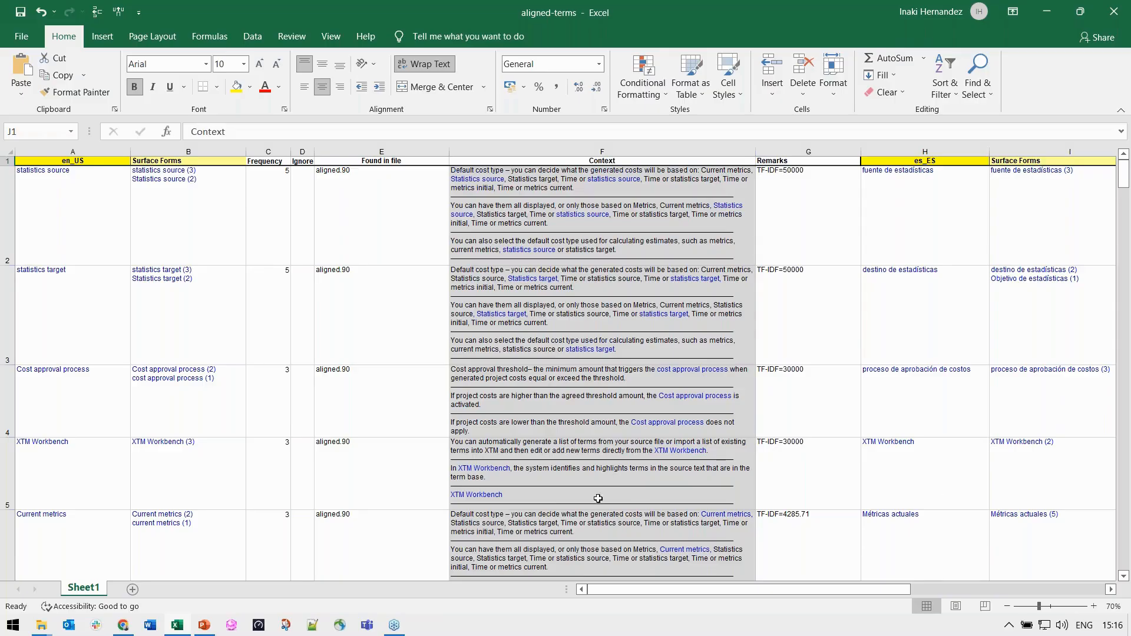
- Examine the en_US, es_ES, Surface Forms, Frequency and Context columns of the extracted terms
click(81, 149)
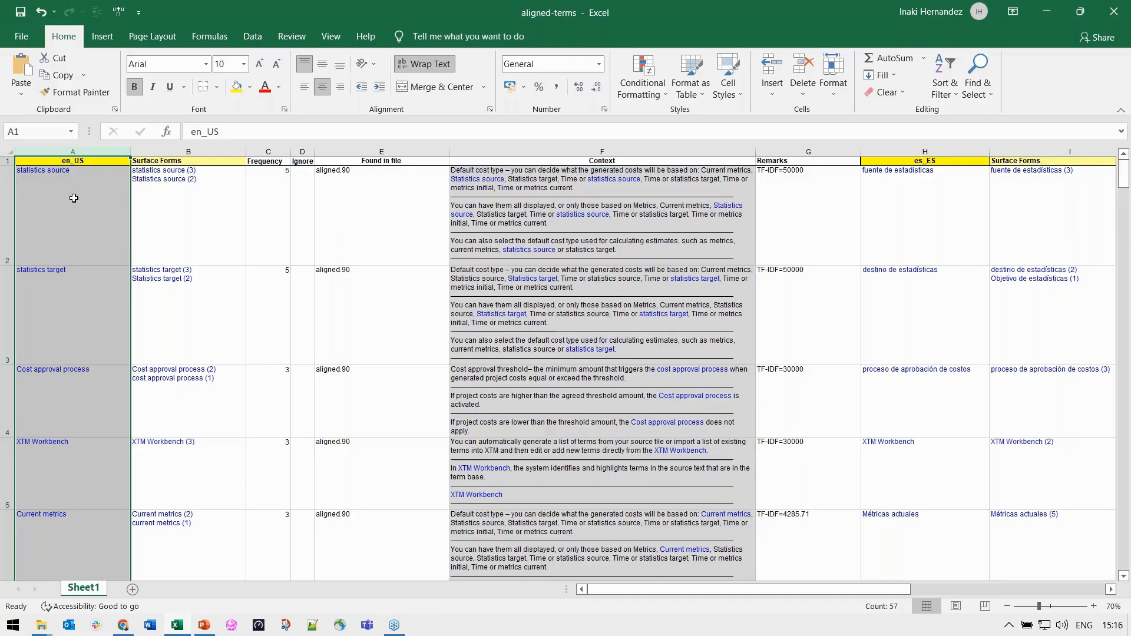
click(601, 151)
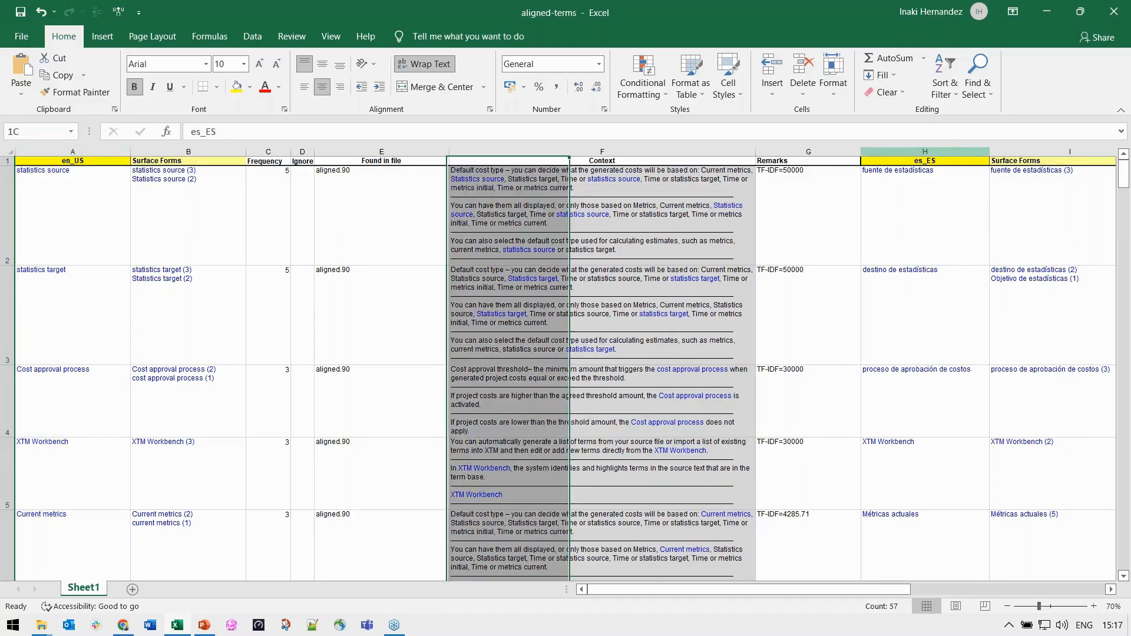
click(924, 151)
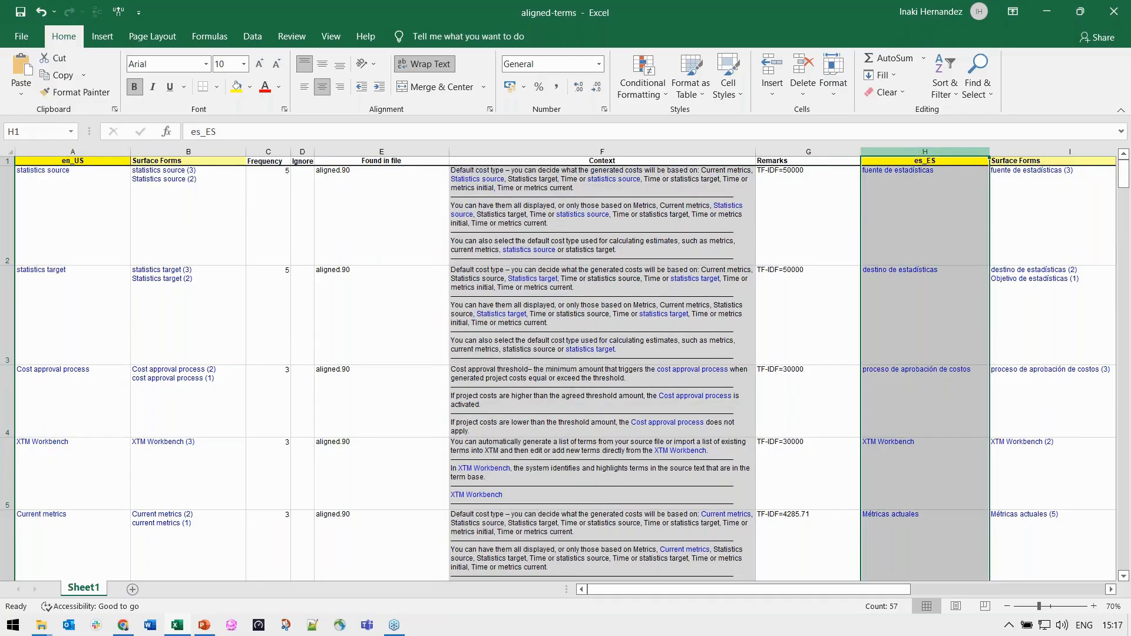
click(200, 152)
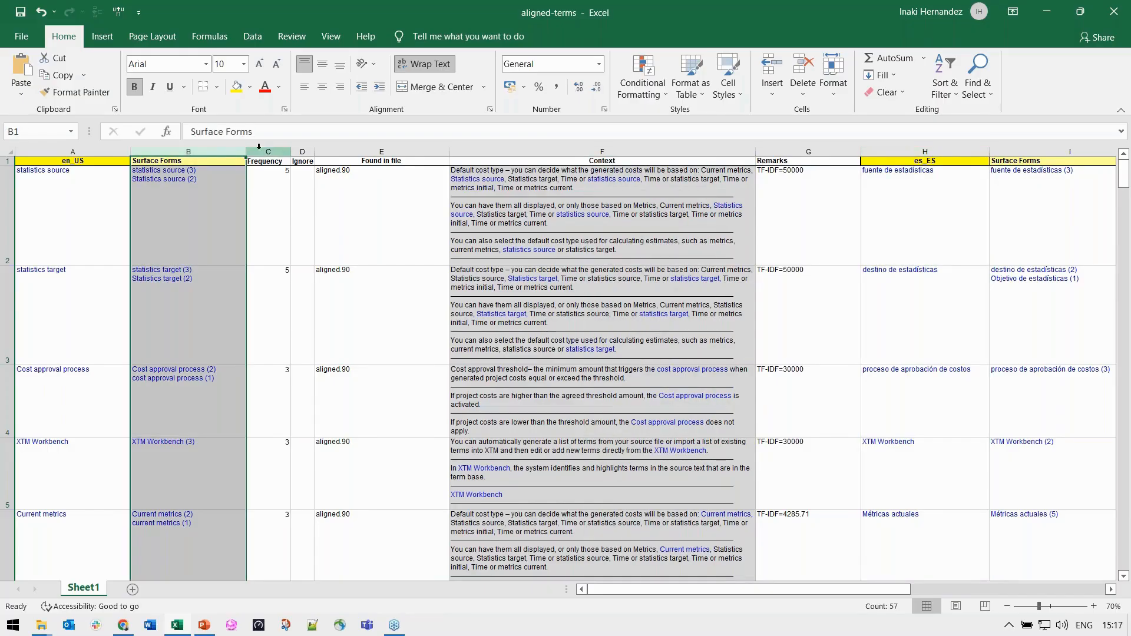
click(269, 151)
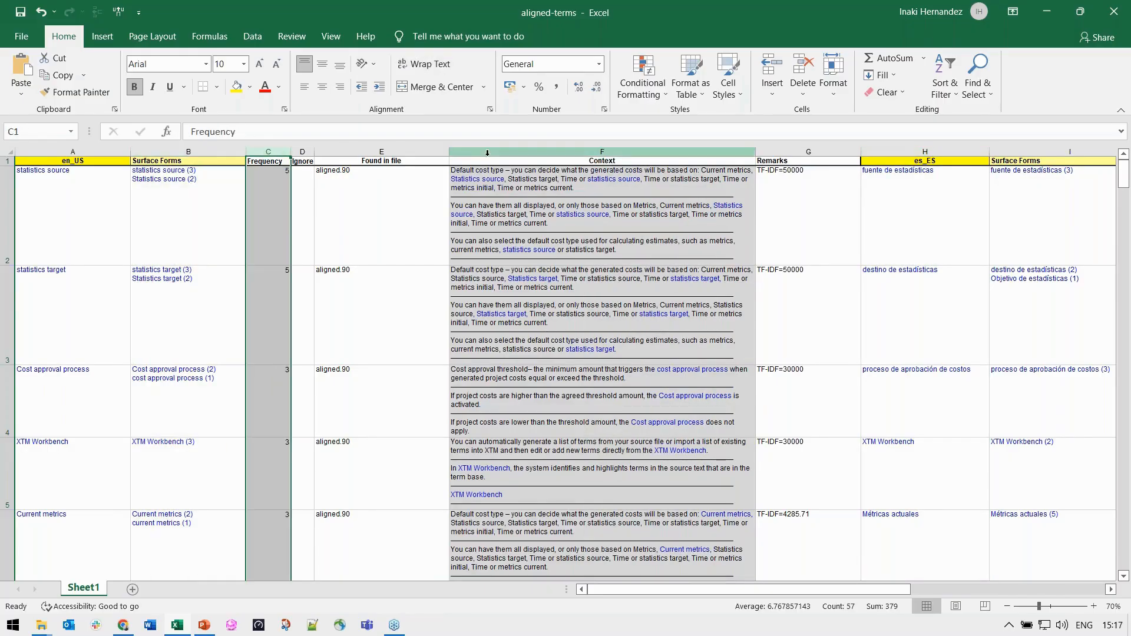
click(517, 152)
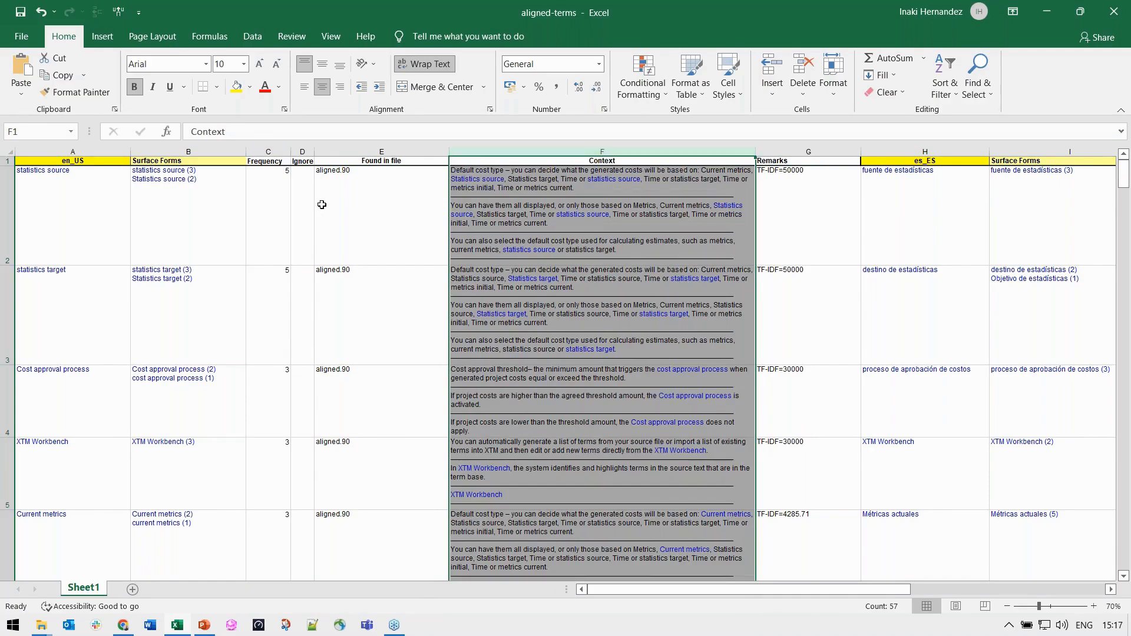
- Examine the term, surface forms and frequency in the "statistics source" row
click(107, 205)
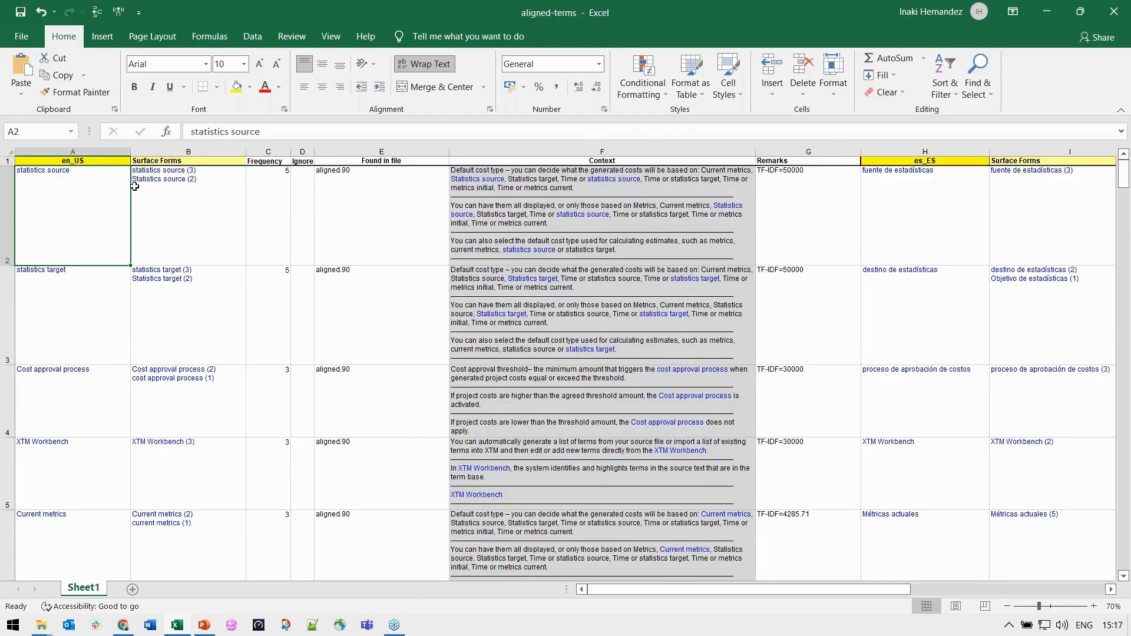
click(164, 191)
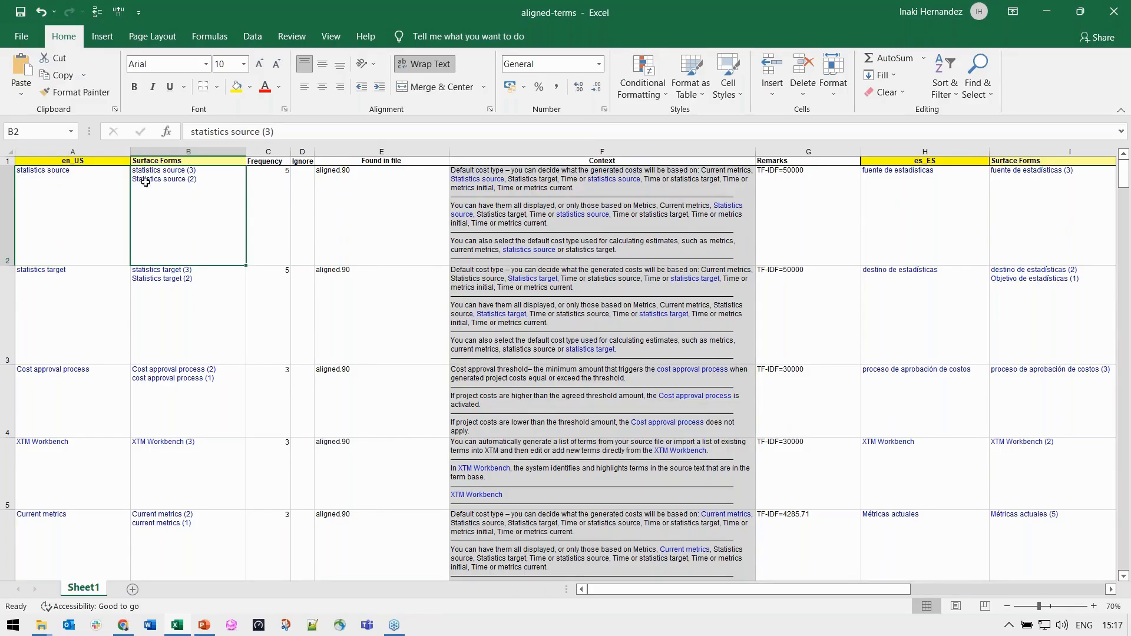
click(100, 187)
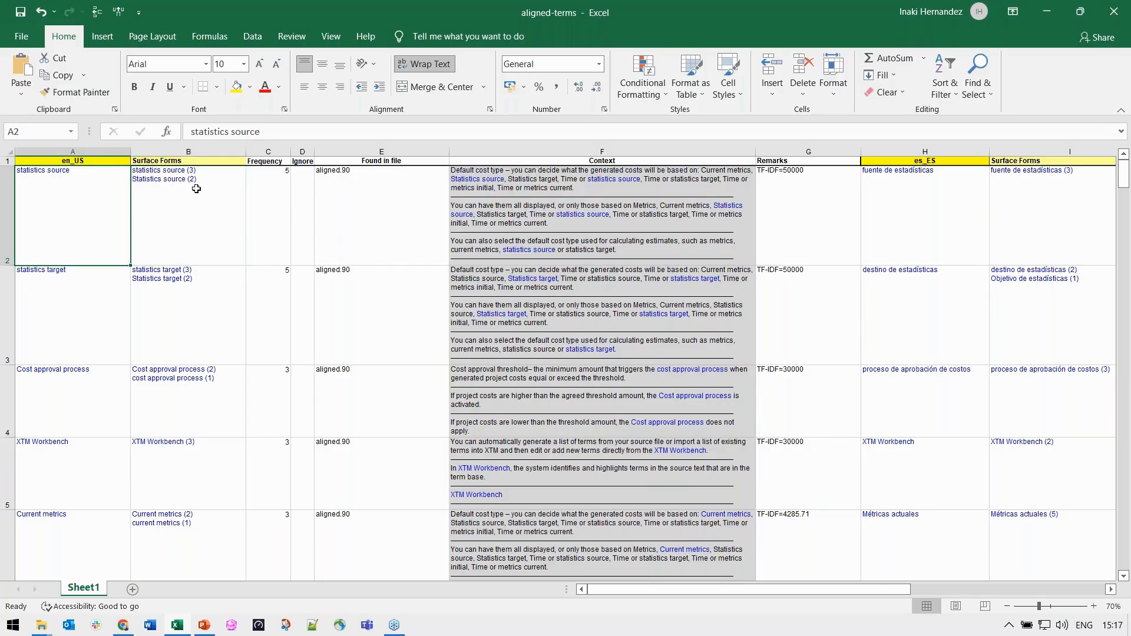
click(283, 196)
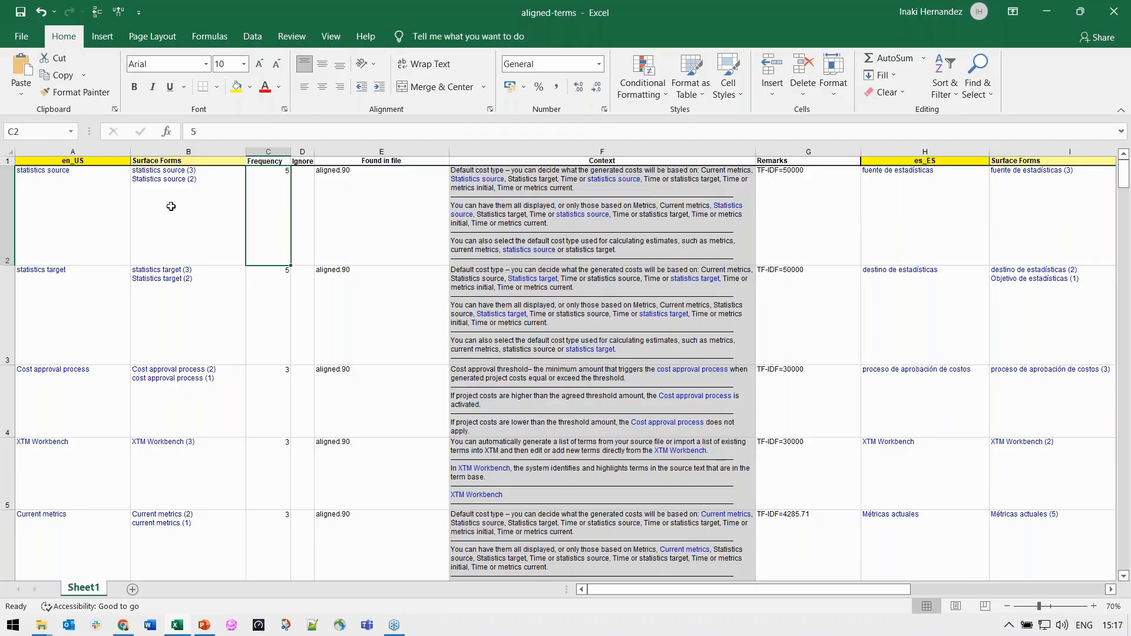
- Delete the sheet row containing the "linguist" term
click(492, 190)
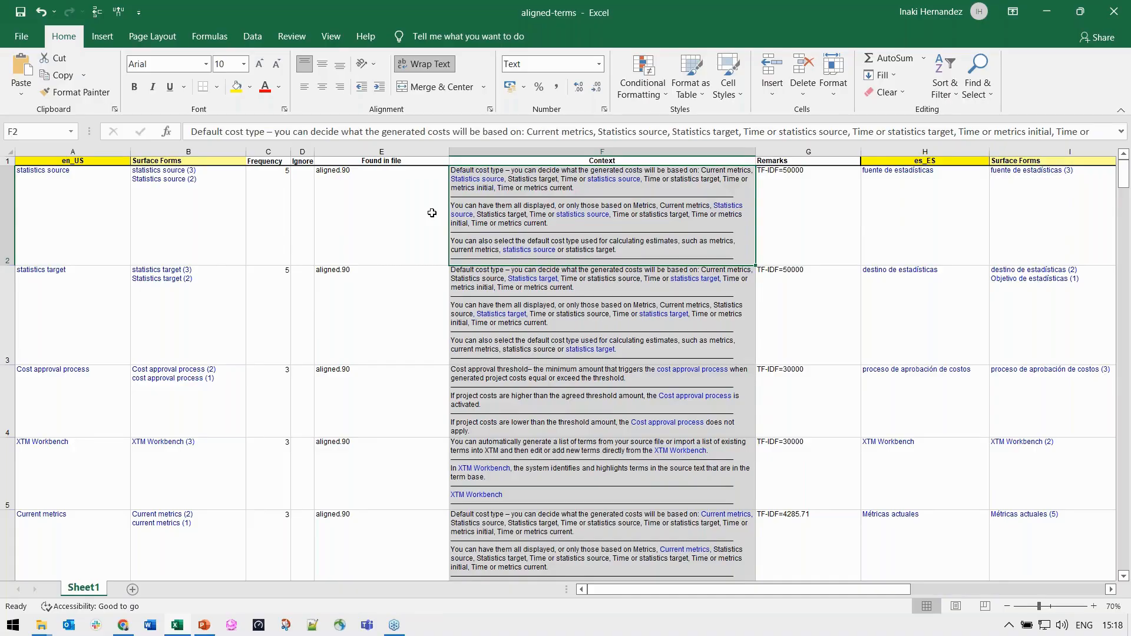
scroll(432, 212, down, 2)
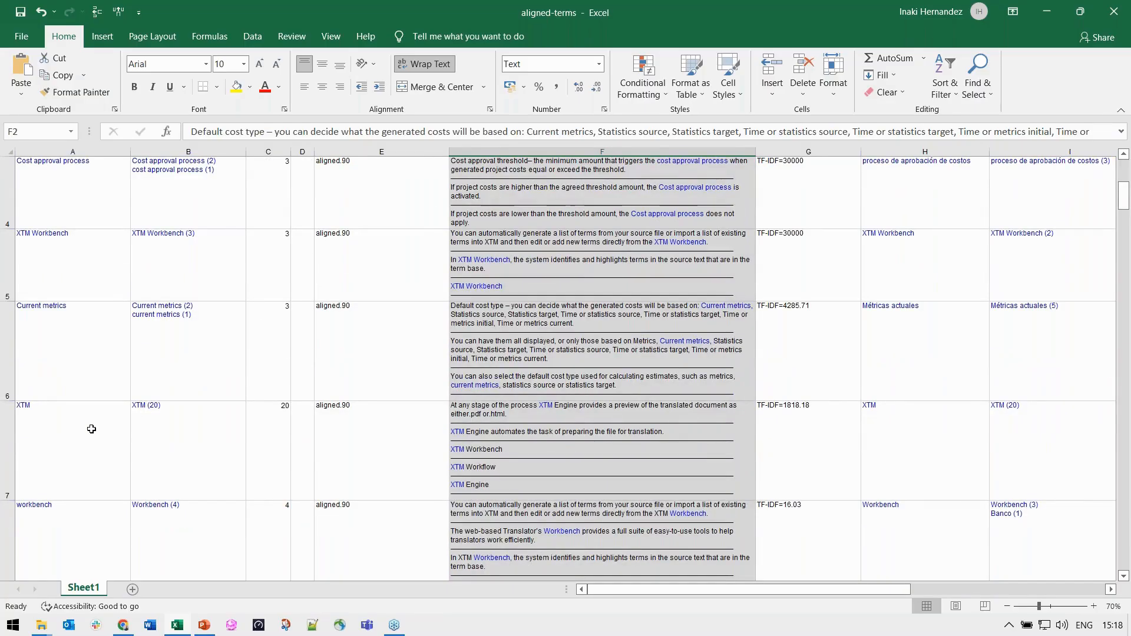
click(92, 430)
scroll(95, 430, down, 3)
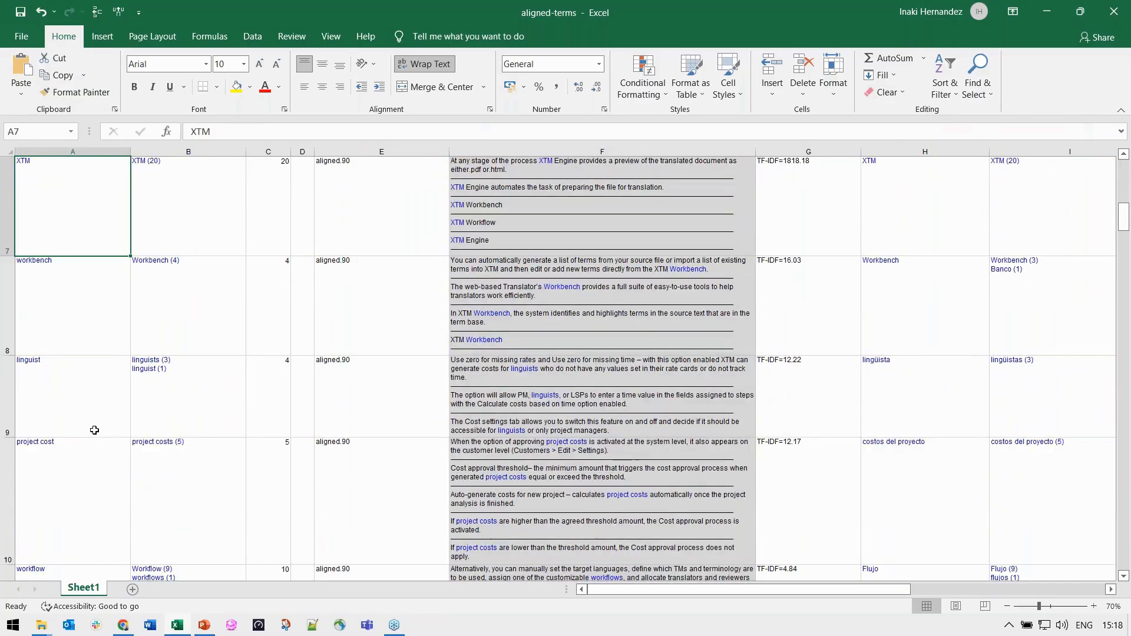
click(93, 399)
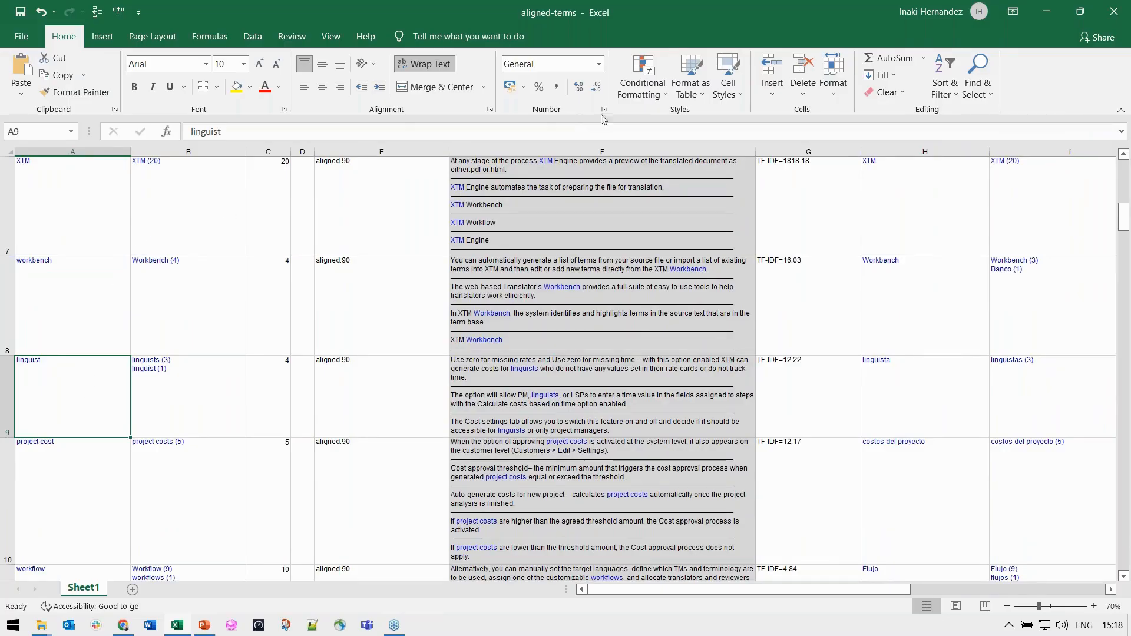
click(802, 88)
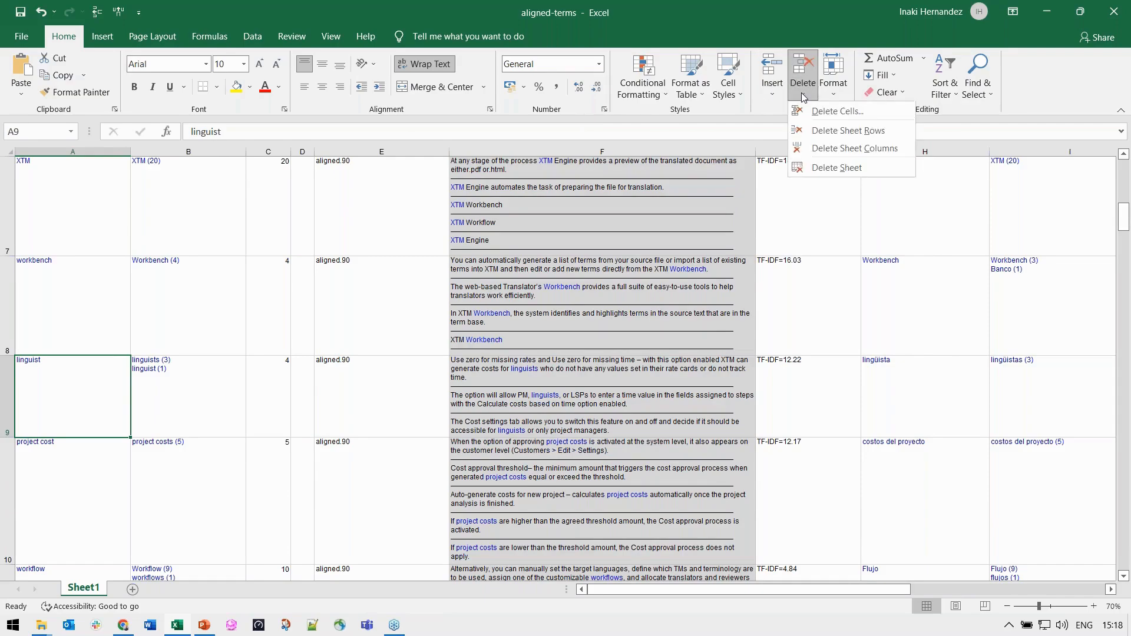
click(802, 130)
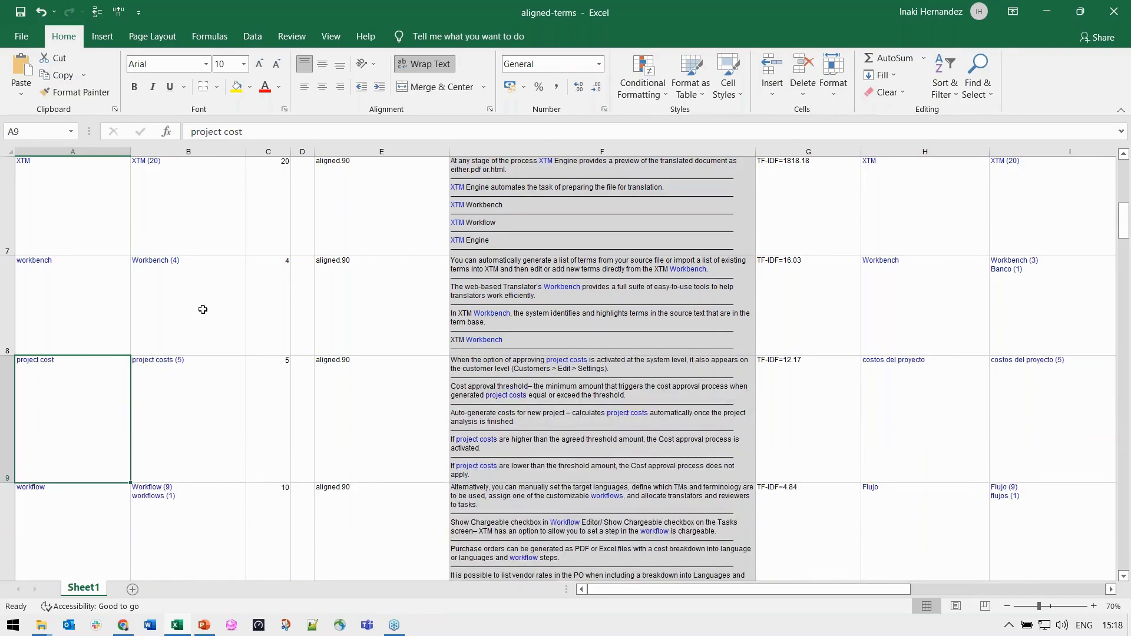
- Trim the context of the "XTM Workbench" row to its first sentence, removing the other examples and separator lines
scroll(202, 309, up, 3)
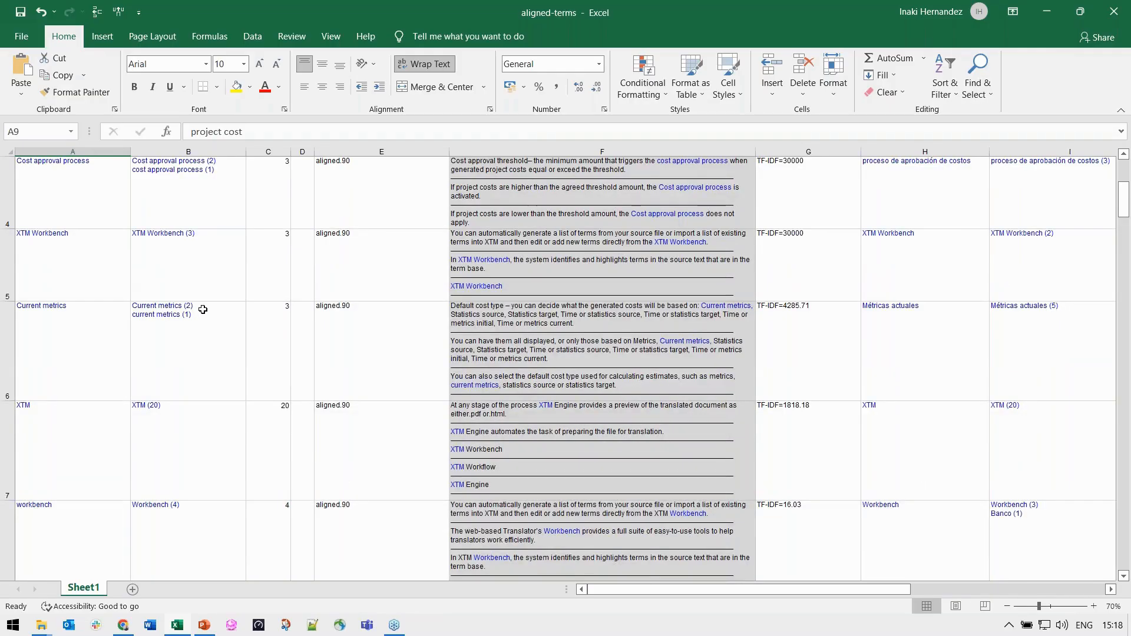
scroll(202, 309, up, 1)
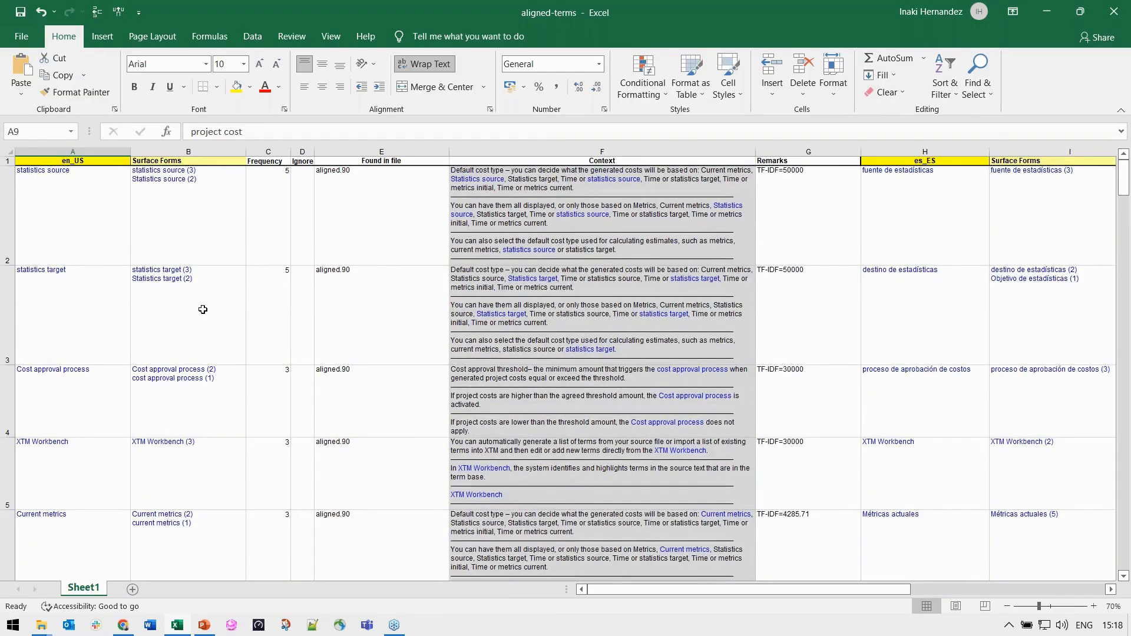
click(525, 292)
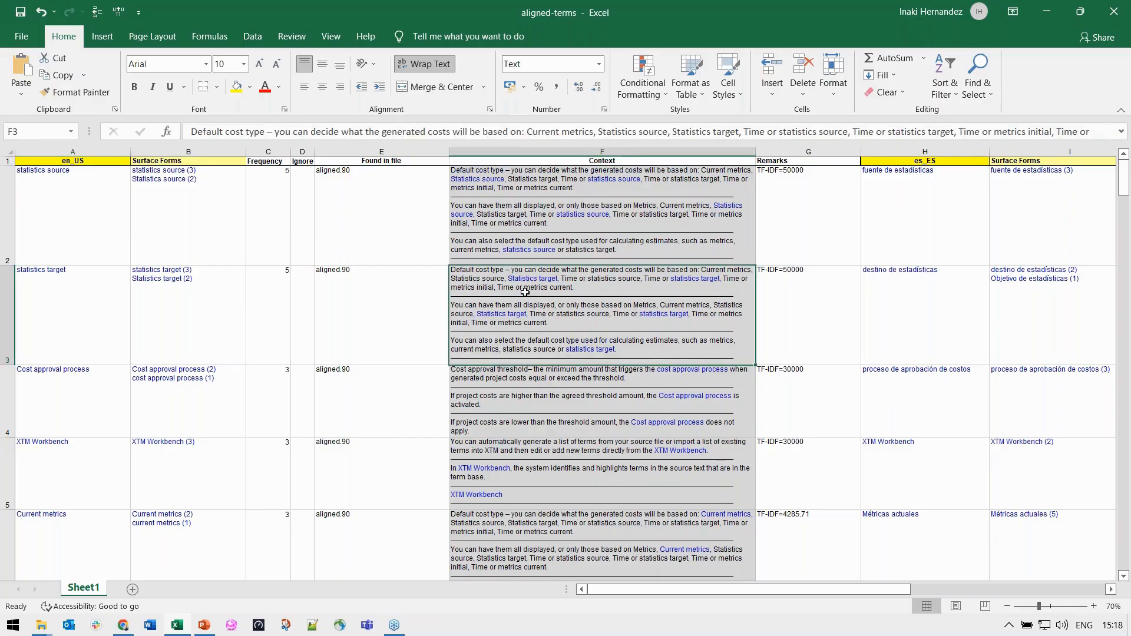
click(98, 470)
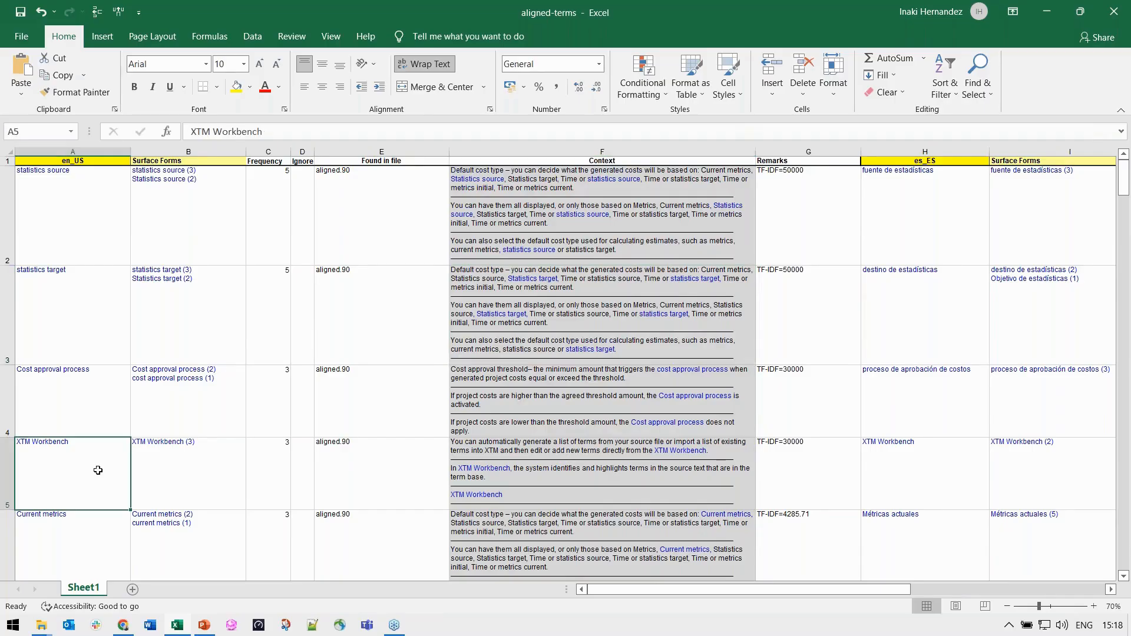
click(479, 476)
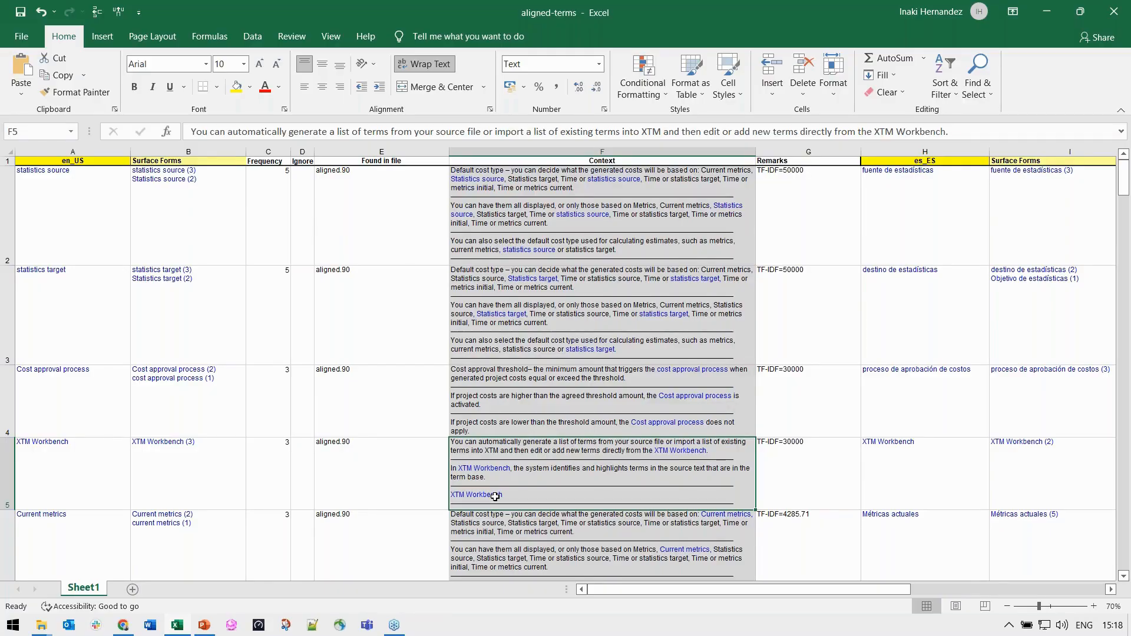
double_click(494, 497)
drag(495, 497, 458, 466)
key(Delete)
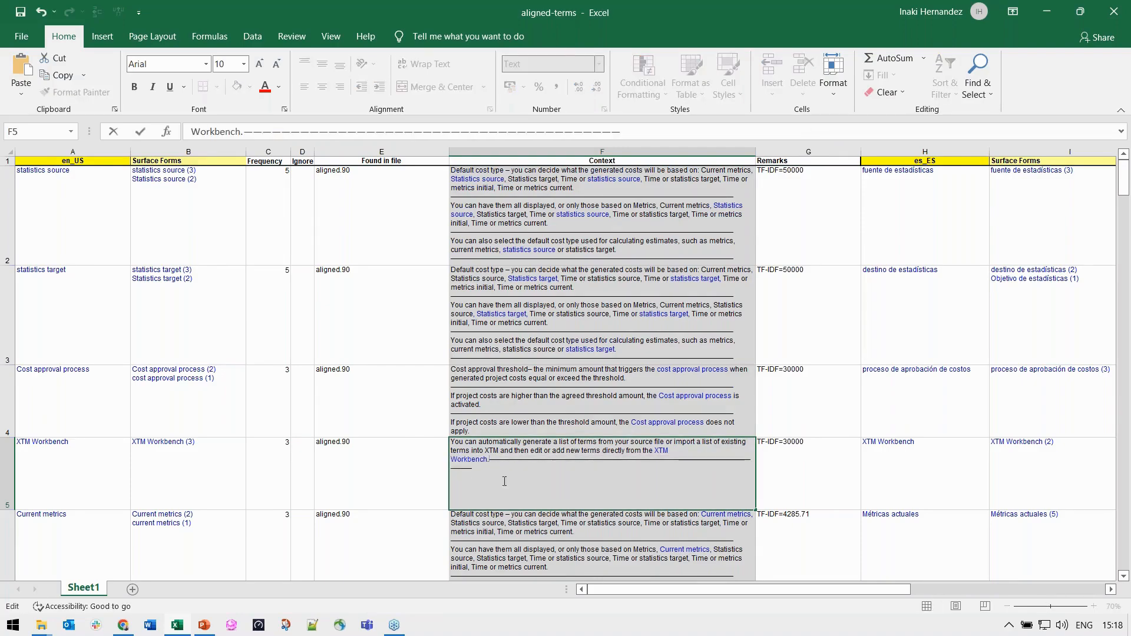
drag(490, 472, 492, 459)
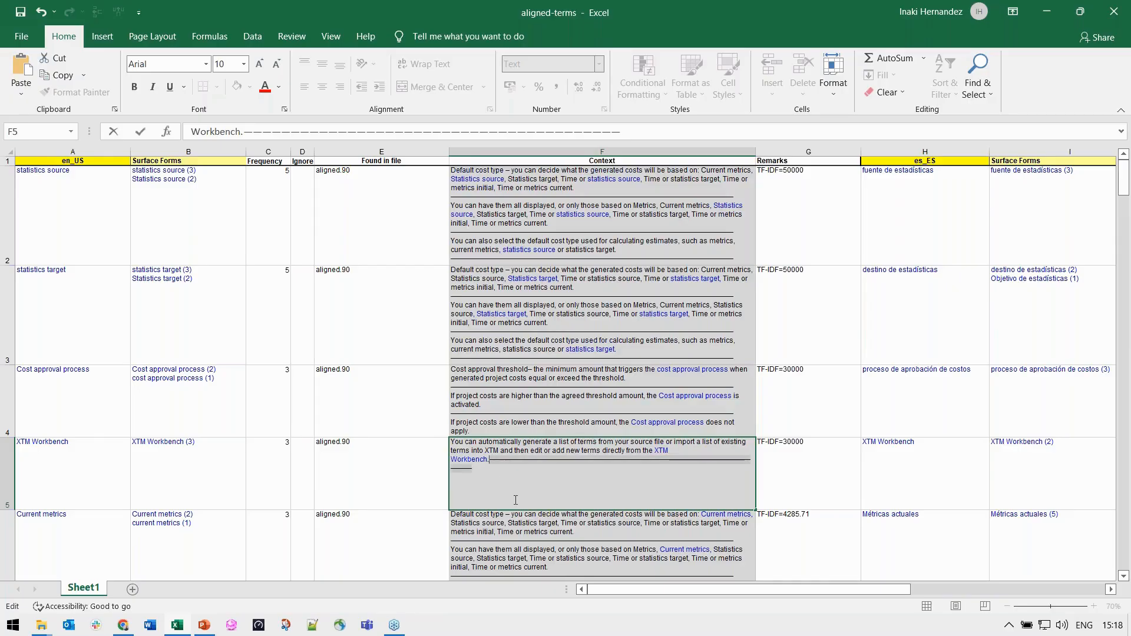
key(Delete)
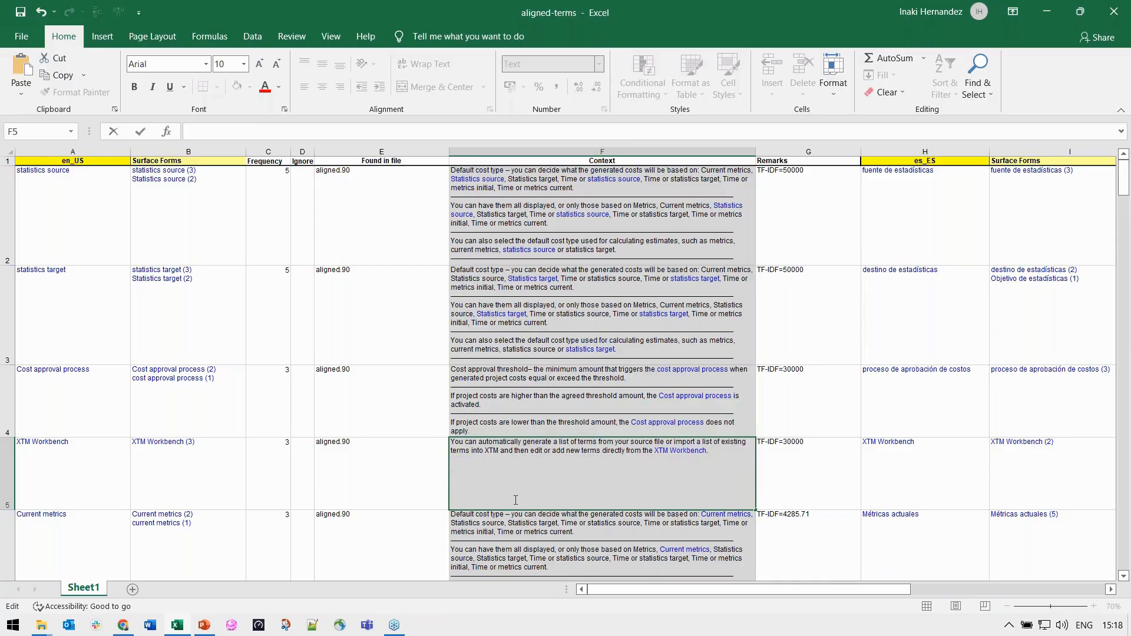
click(400, 478)
click(465, 479)
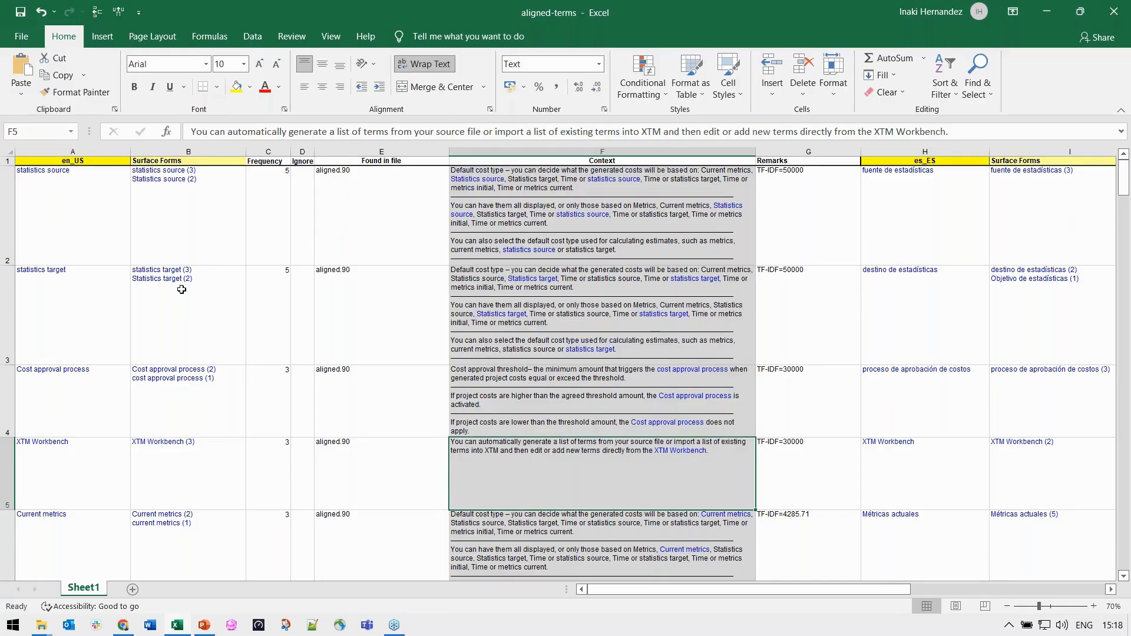
- Examine the en_US, Frequency and Context columns as whole columns of the extracted terms
click(93, 149)
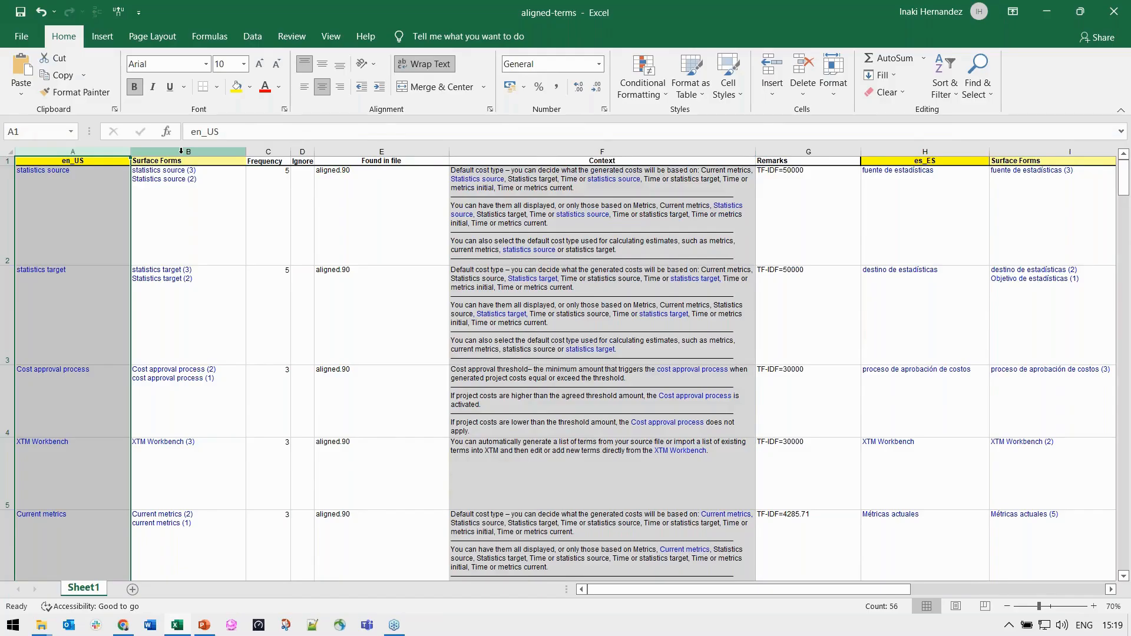
click(269, 151)
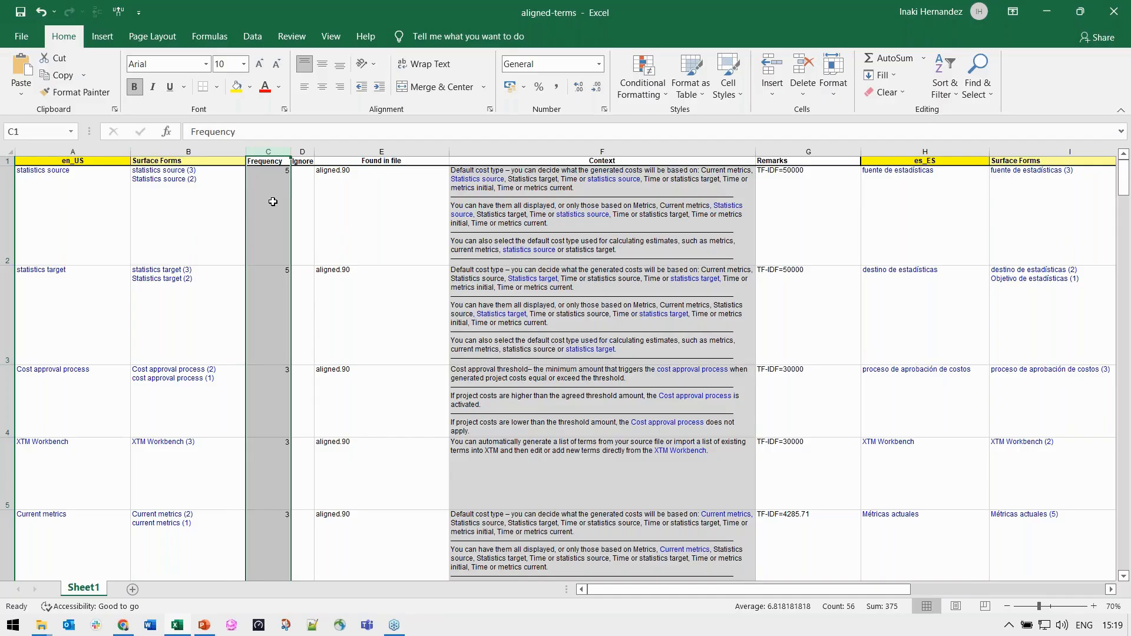
click(561, 152)
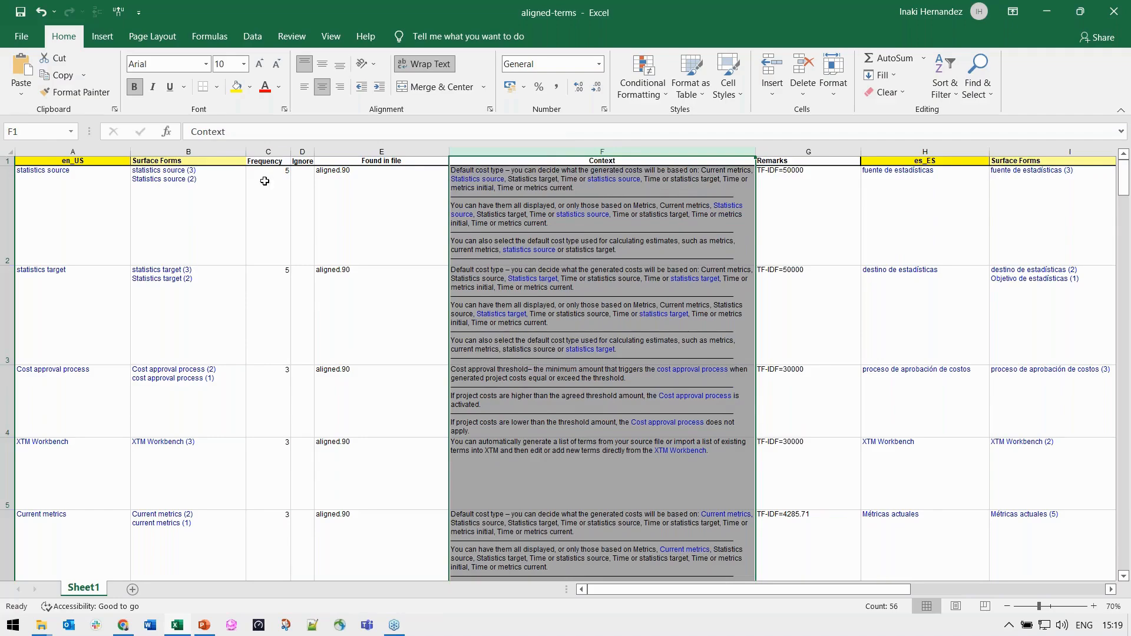
- Compare the English terms "statistics source", "statistics target" and "Cost approval process" with their Spanish equivalents in the es_ES column
click(82, 190)
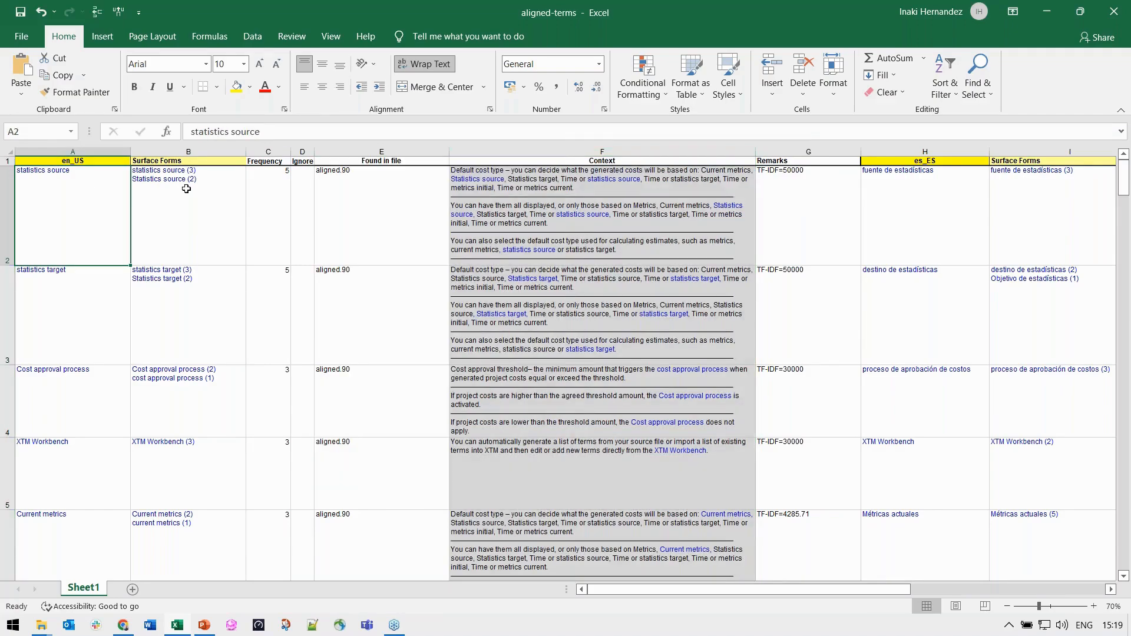
click(906, 223)
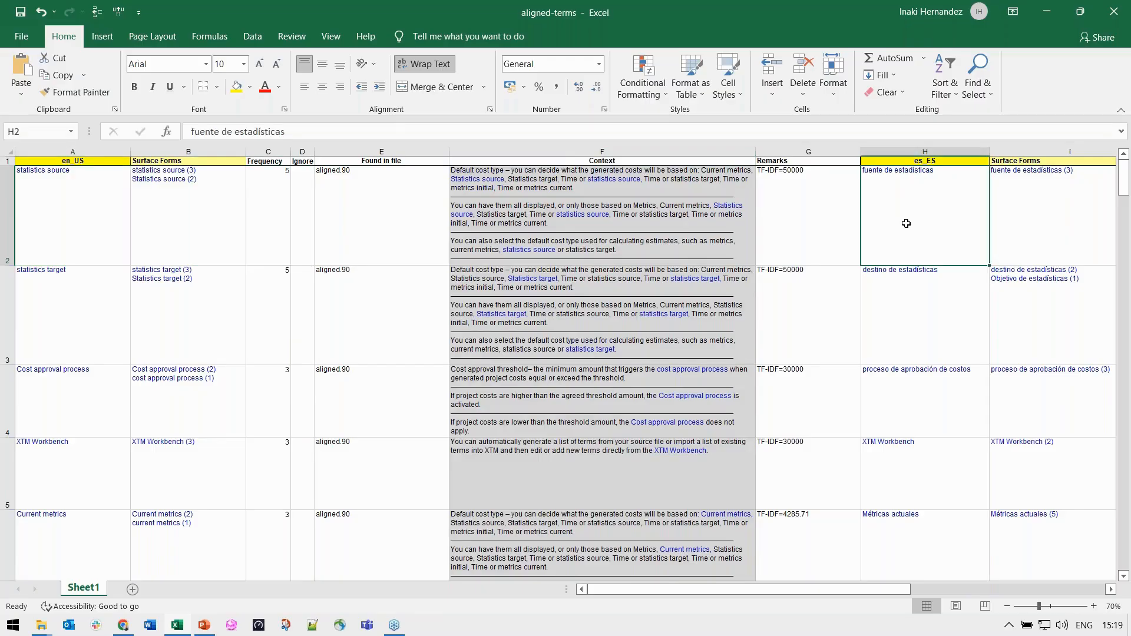
click(87, 302)
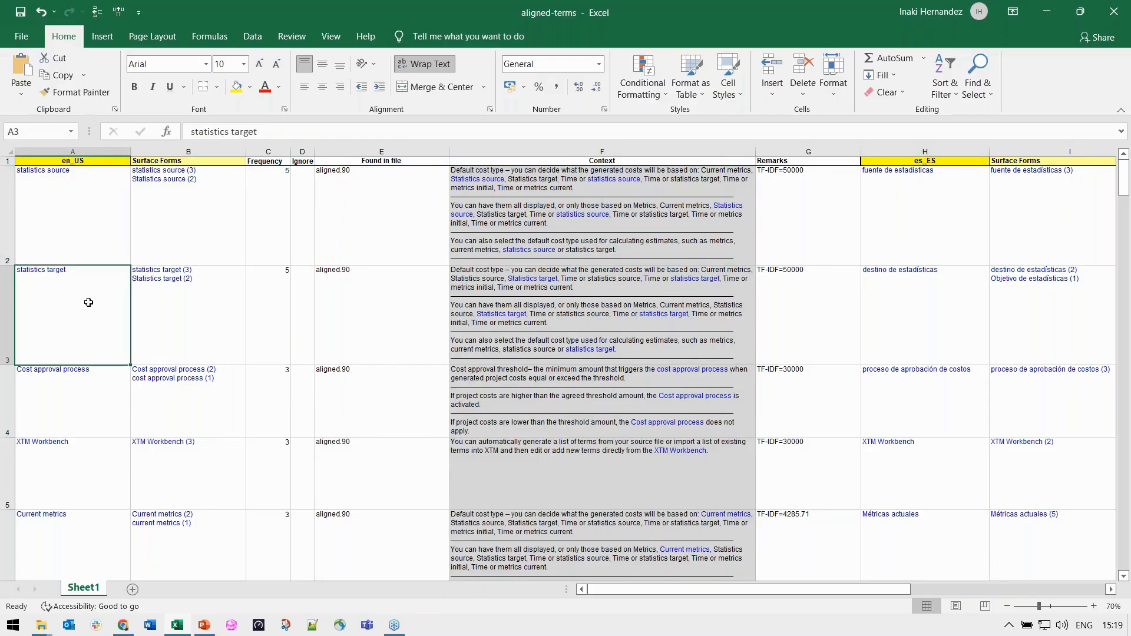
click(883, 297)
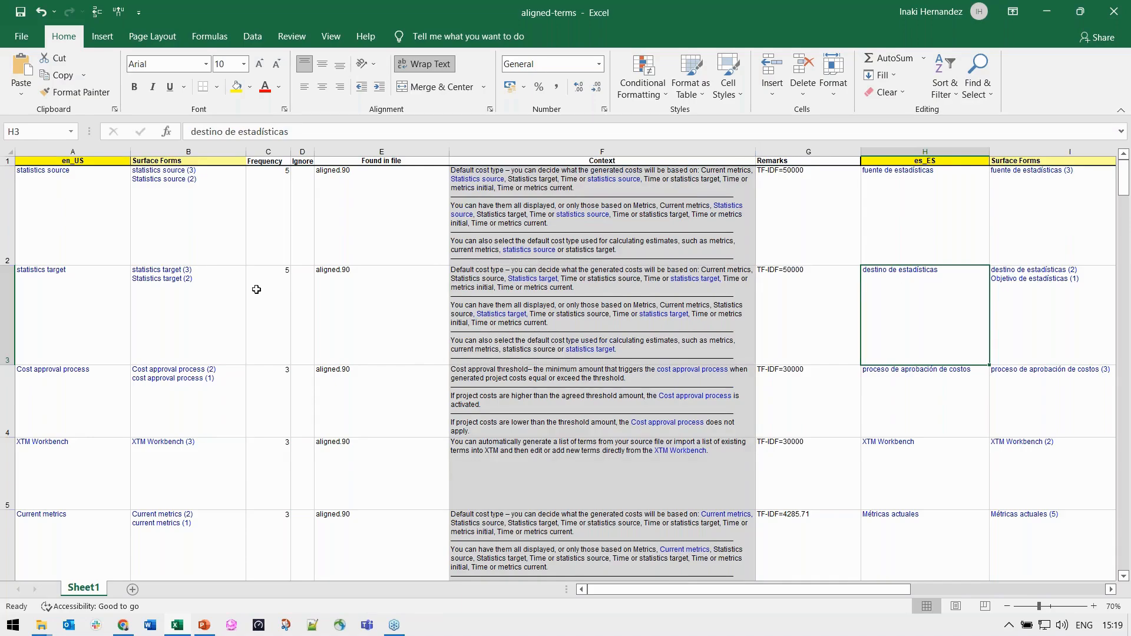
click(65, 314)
click(922, 335)
click(66, 395)
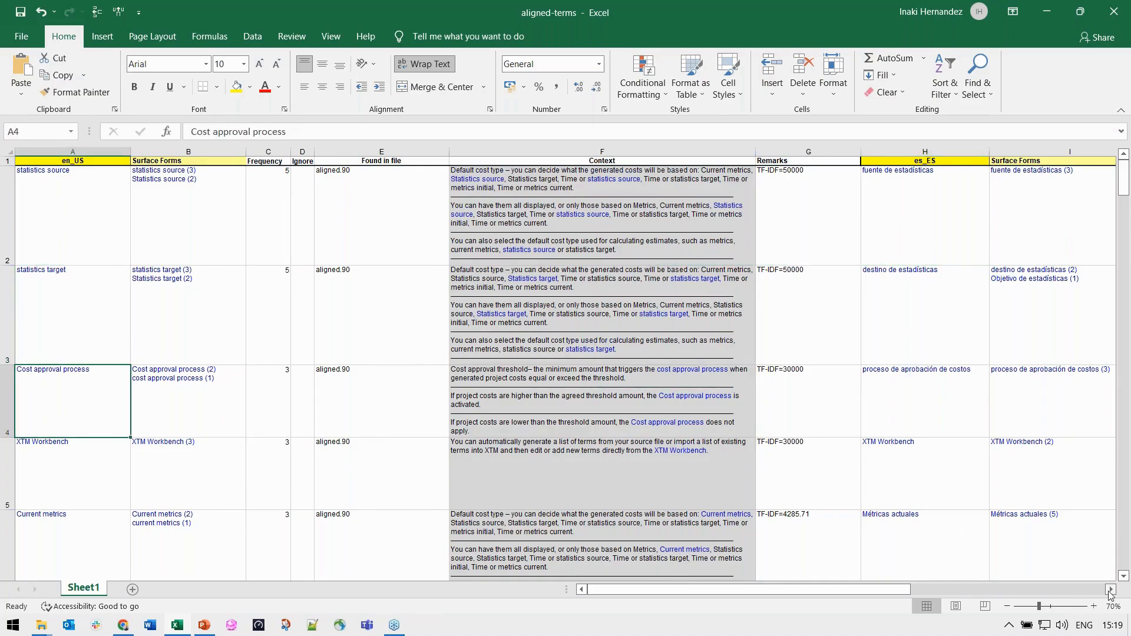
- Compare the Spanish context sentences of "destino de estadísticas" with the English context of "statistics target"
click(1109, 589)
click(1109, 589)
click(1110, 589)
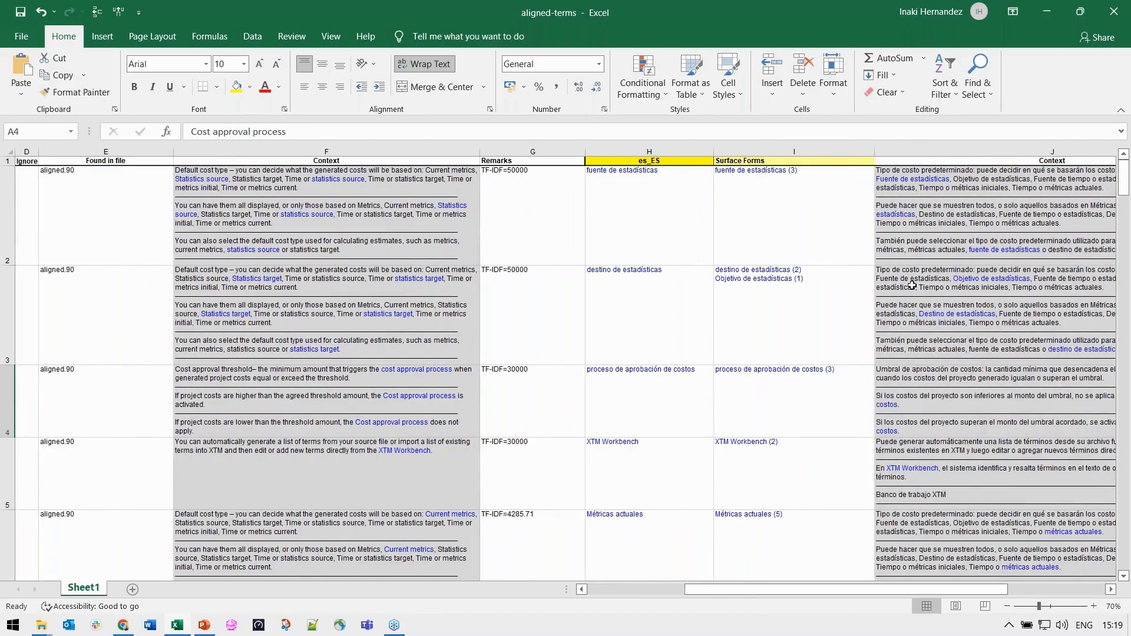
click(911, 282)
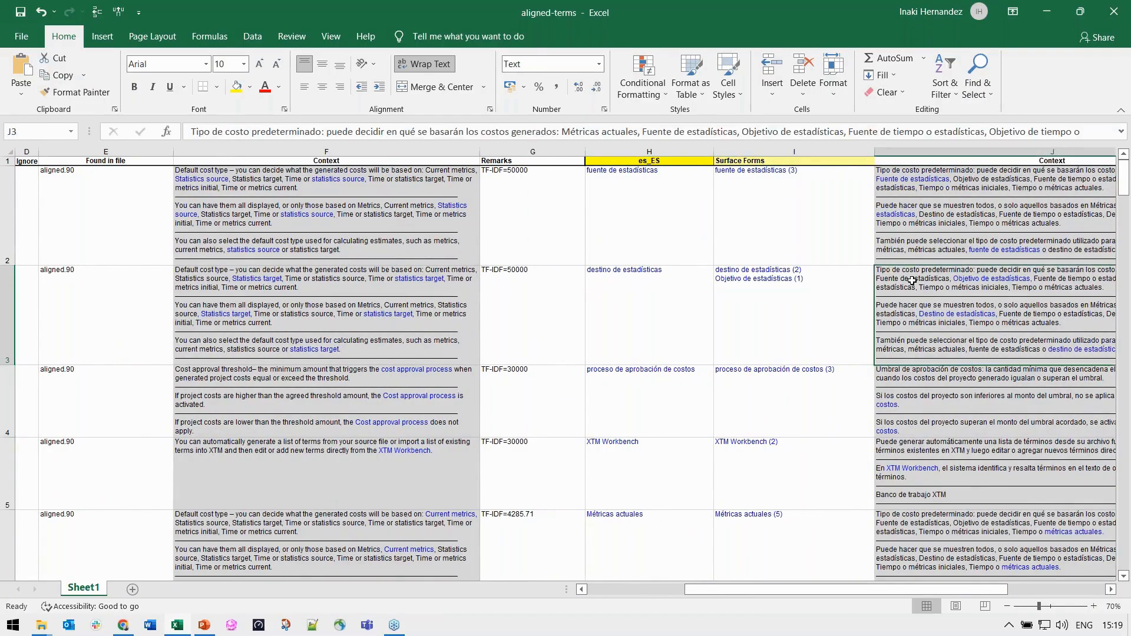
click(265, 283)
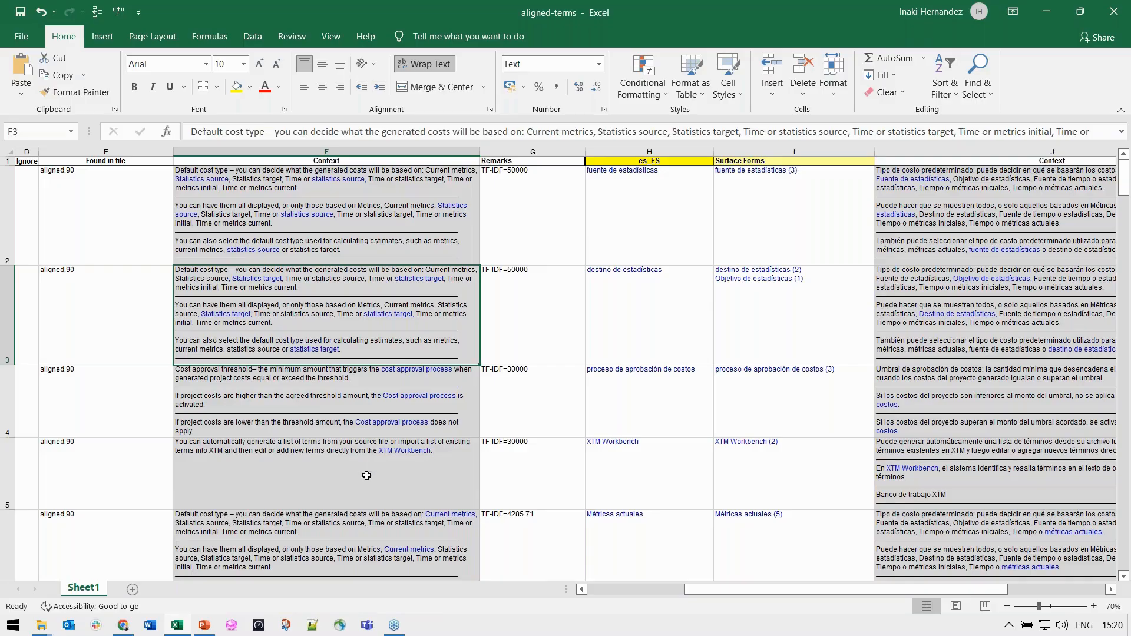
click(626, 588)
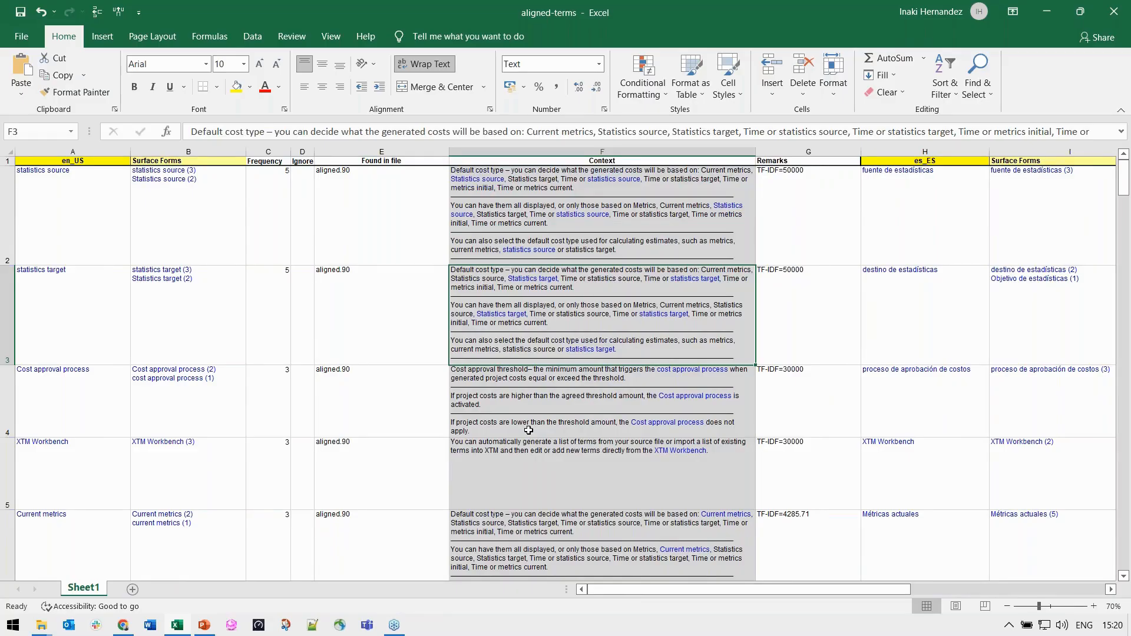
- Skim the remaining extracted term pairs down to the "cost" row and return to the first rows
scroll(525, 383, down, 2)
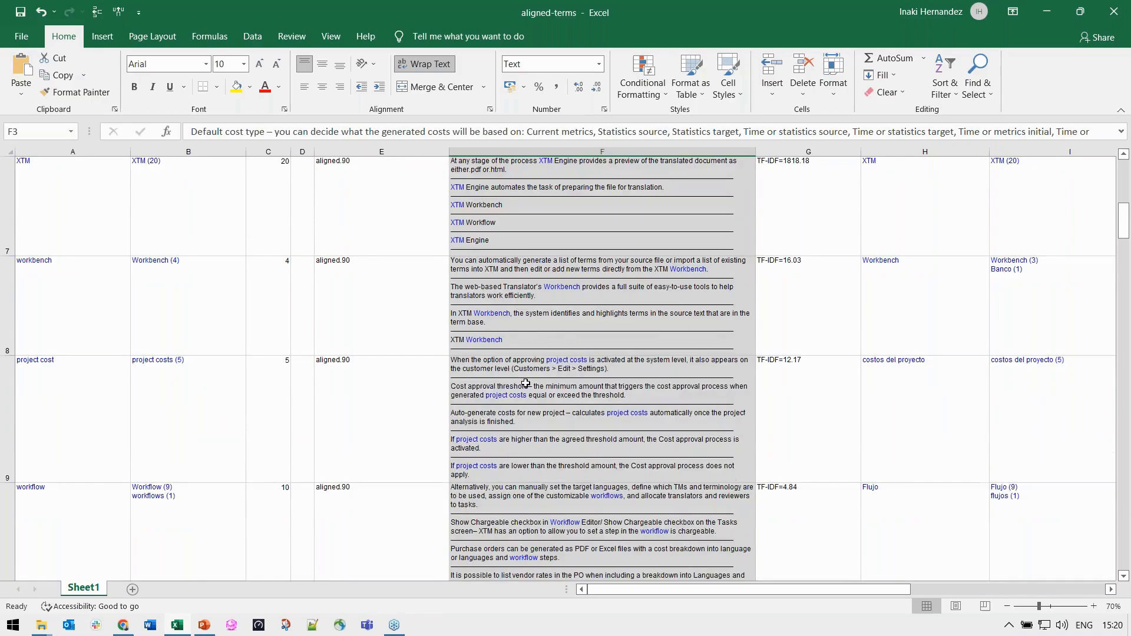
scroll(525, 383, down, 5)
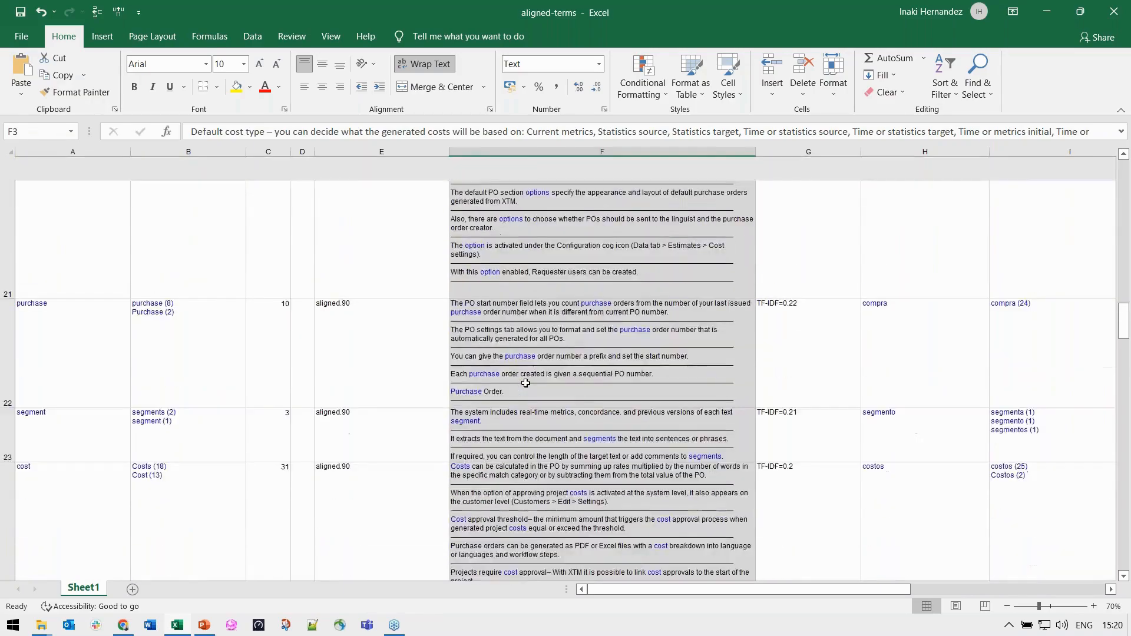
scroll(52, 256, up, 5)
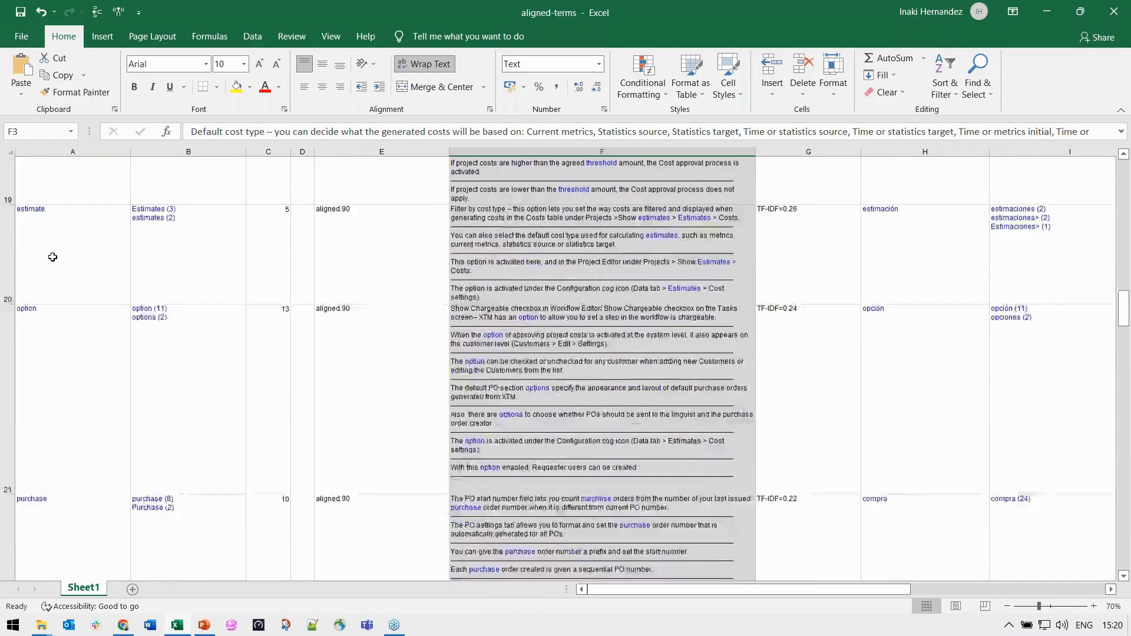
scroll(52, 257, up, 4)
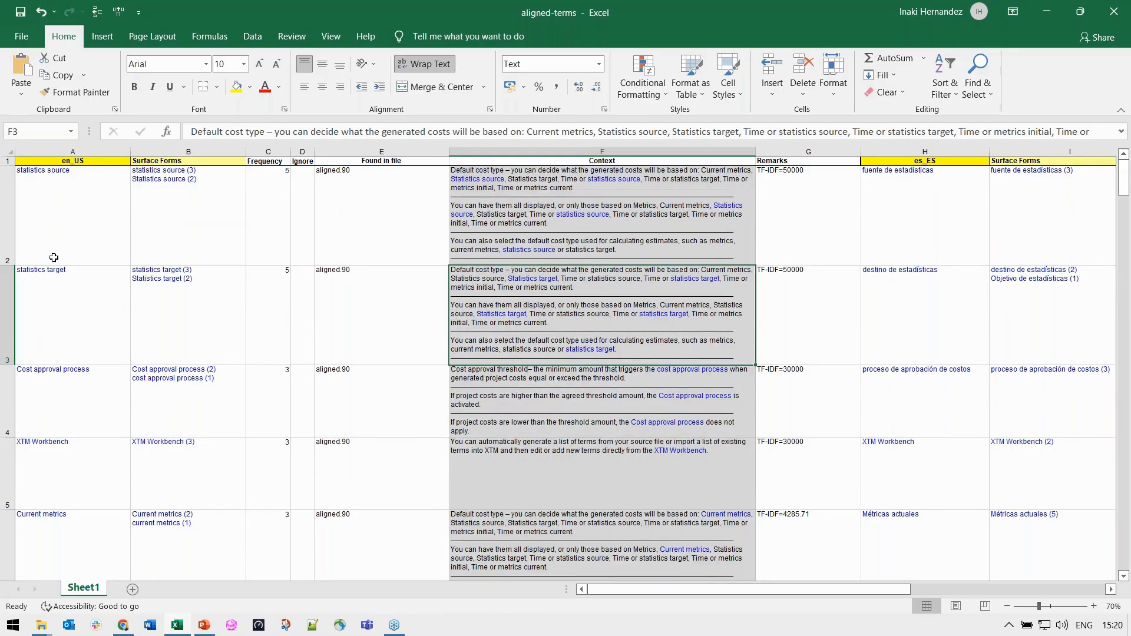
- Close the aligned-terms workbook without saving the changes and open the Terminology section of XTM in the browser
click(1117, 13)
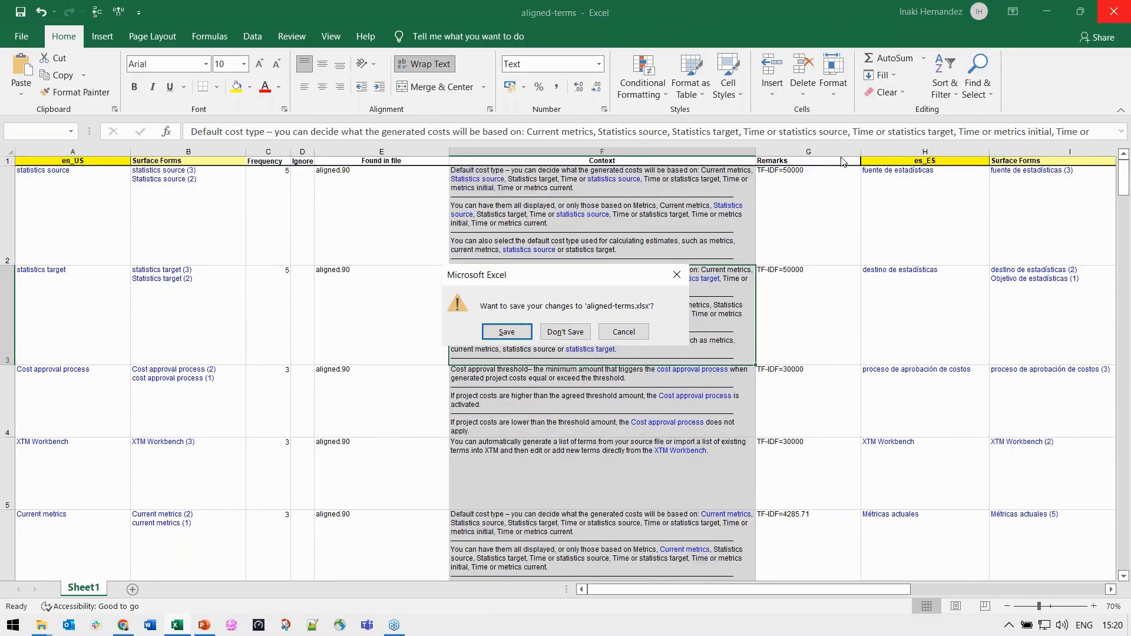
click(560, 331)
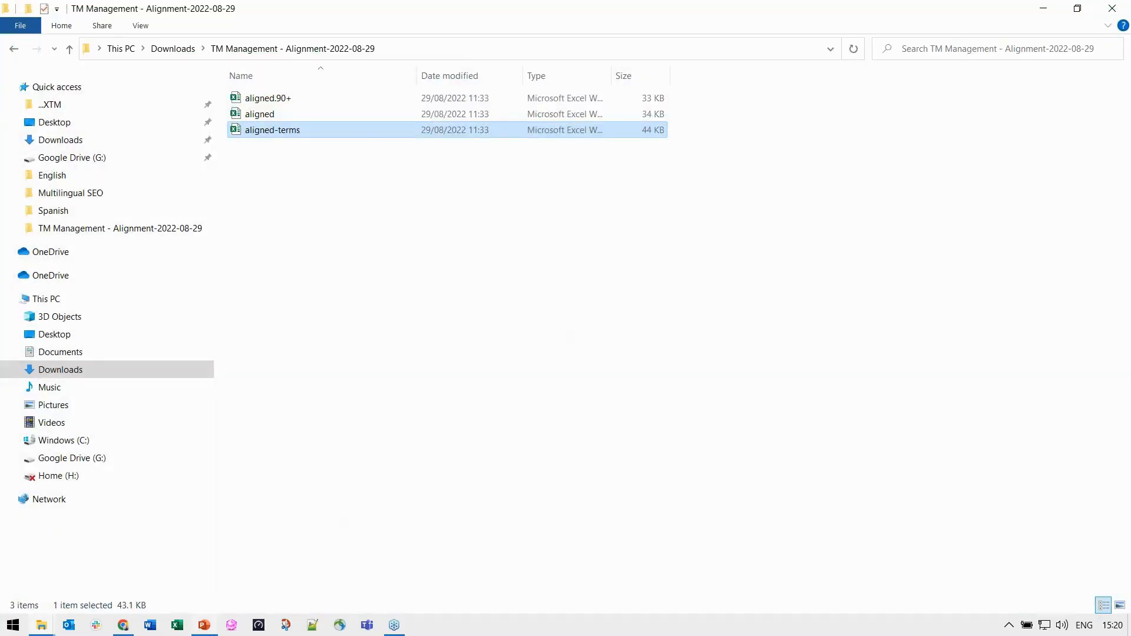
click(124, 626)
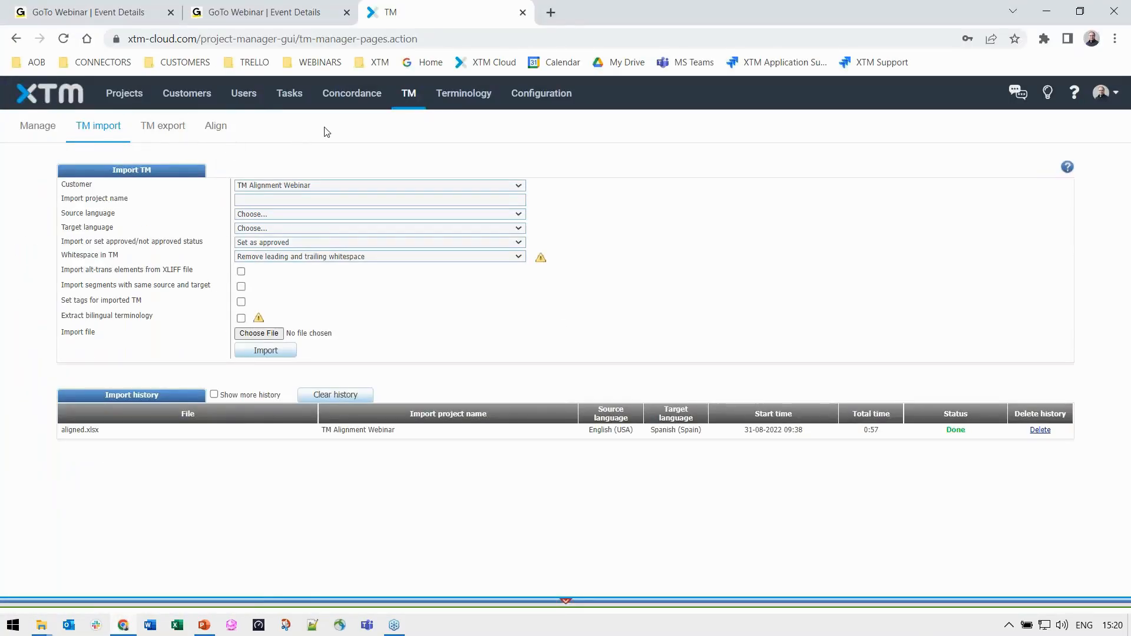
click(449, 101)
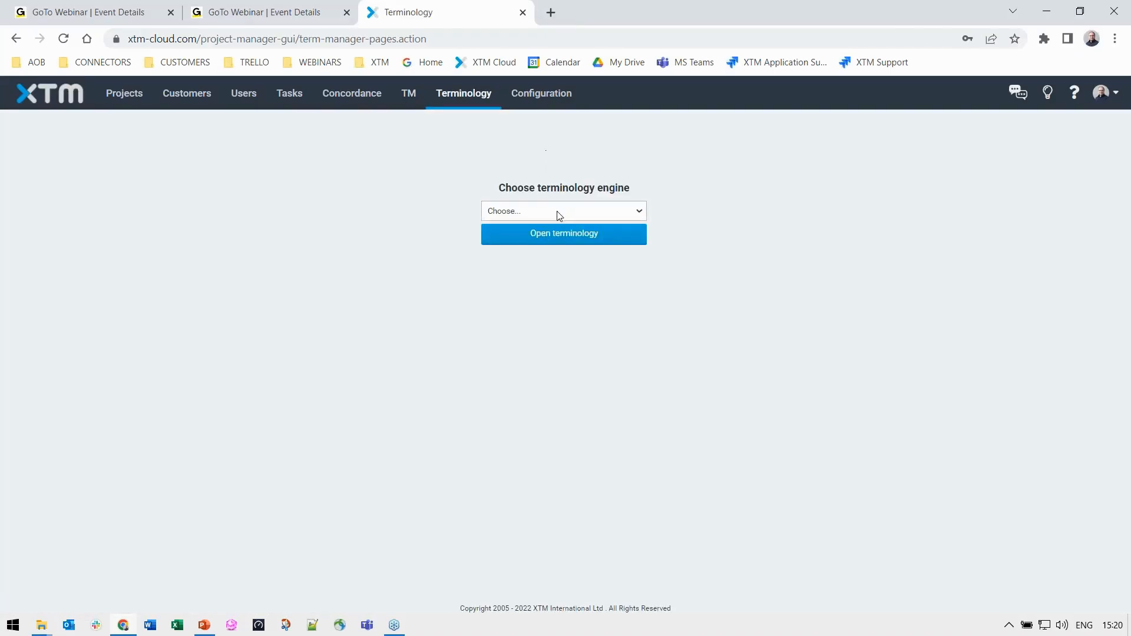
- Open the XTM terminology for all customers as the terminology engine
click(561, 212)
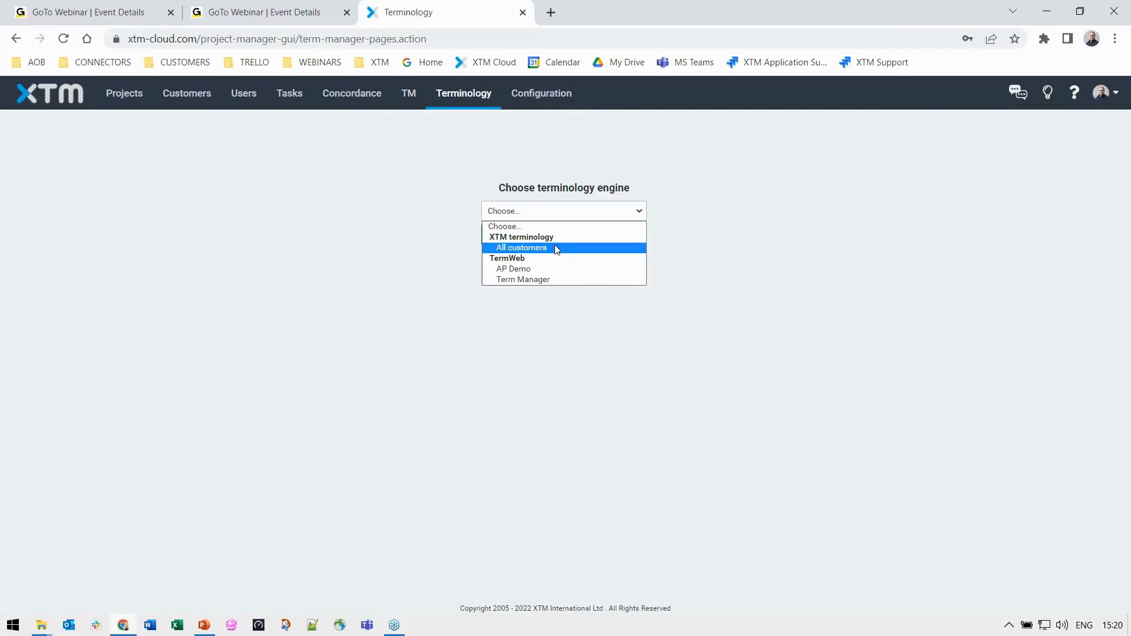
click(557, 247)
click(558, 240)
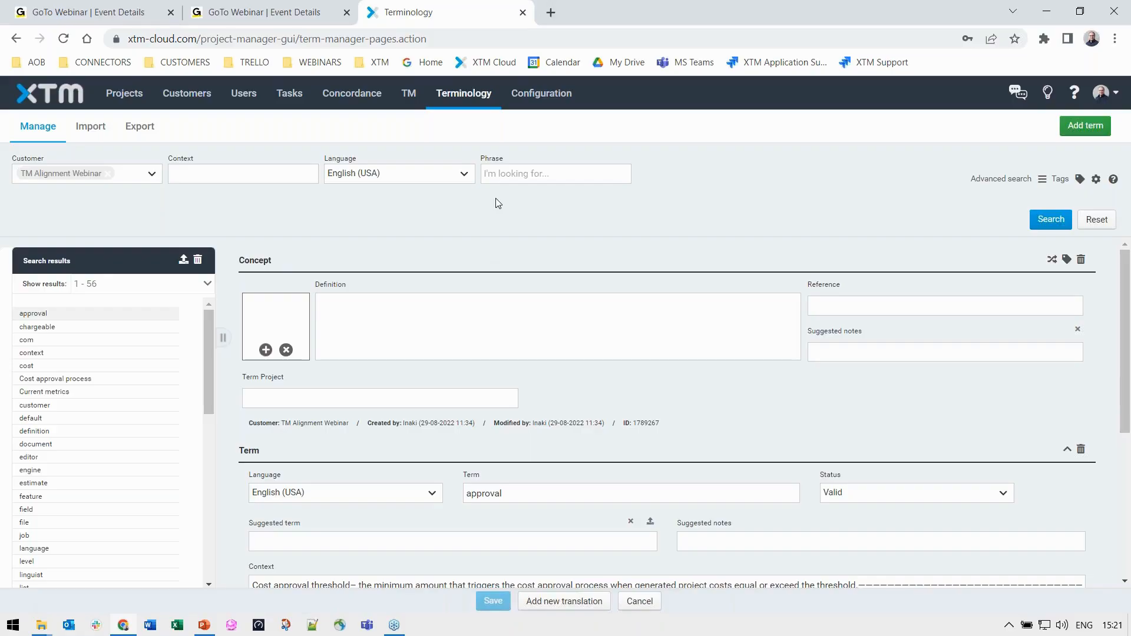
- Prepare a terminology import of aligned-terms.xlsx without adding to existing concepts and with the status "Set as valid"
click(101, 144)
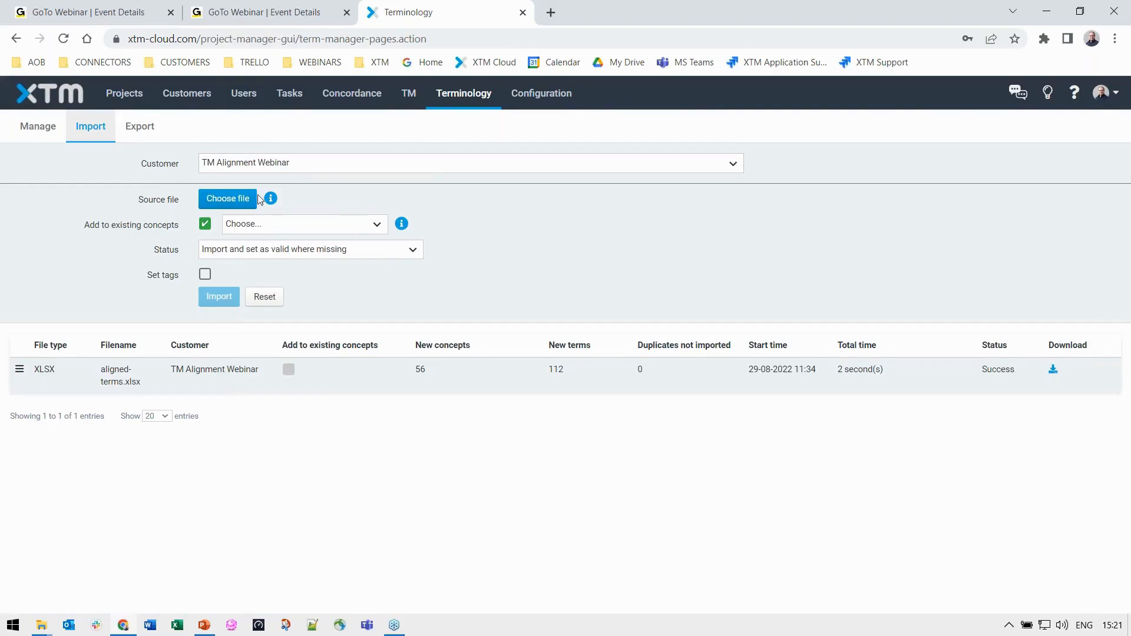
click(234, 203)
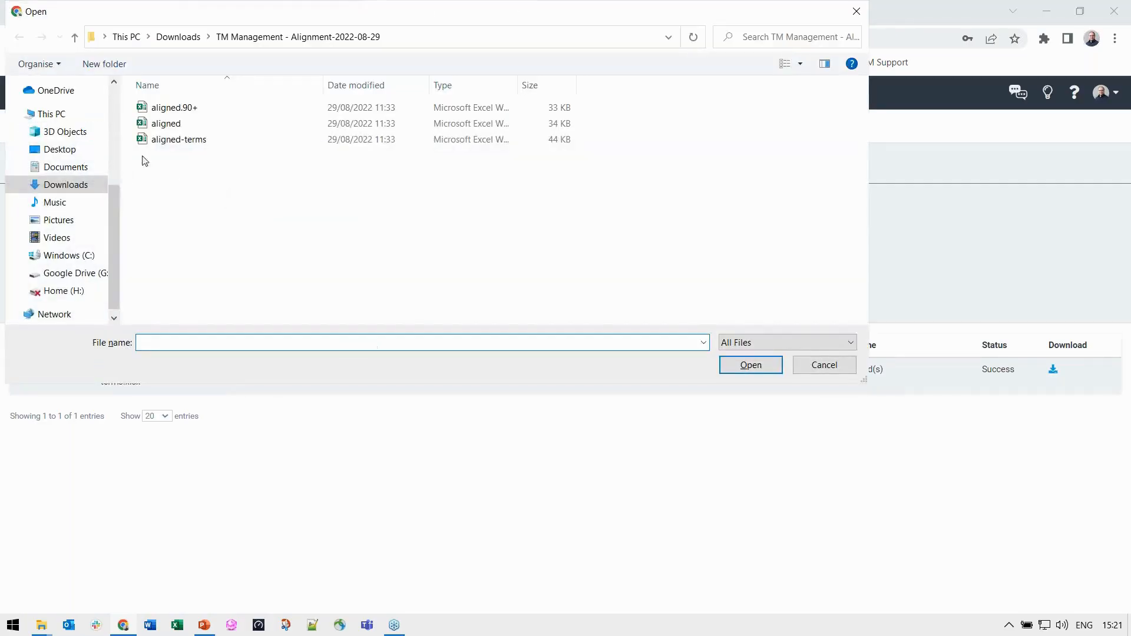
double_click(160, 142)
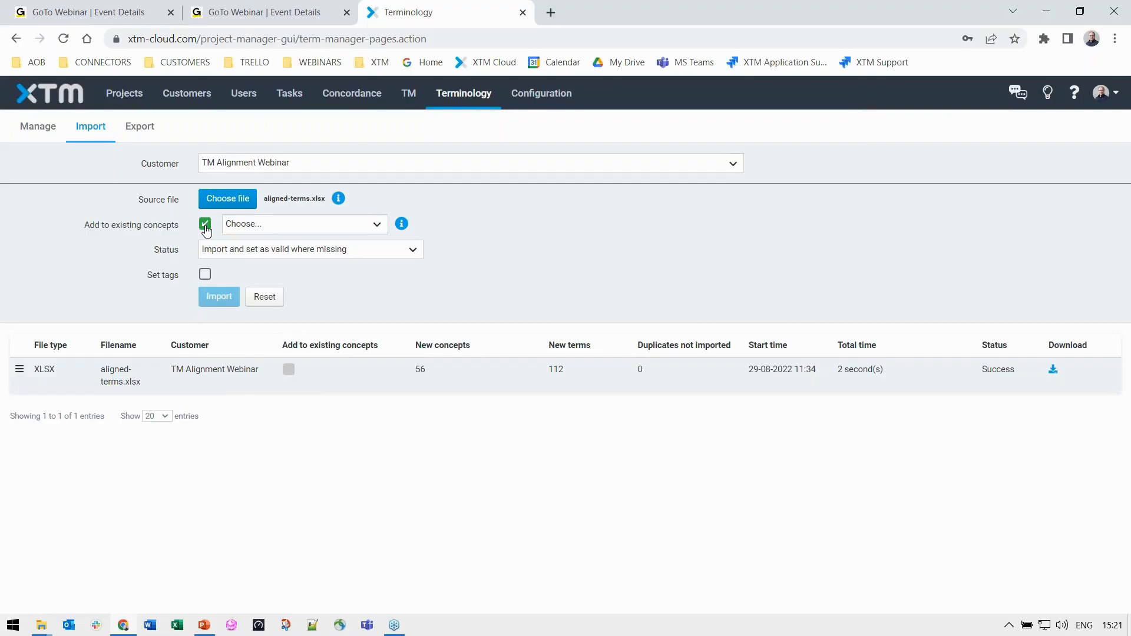
click(204, 225)
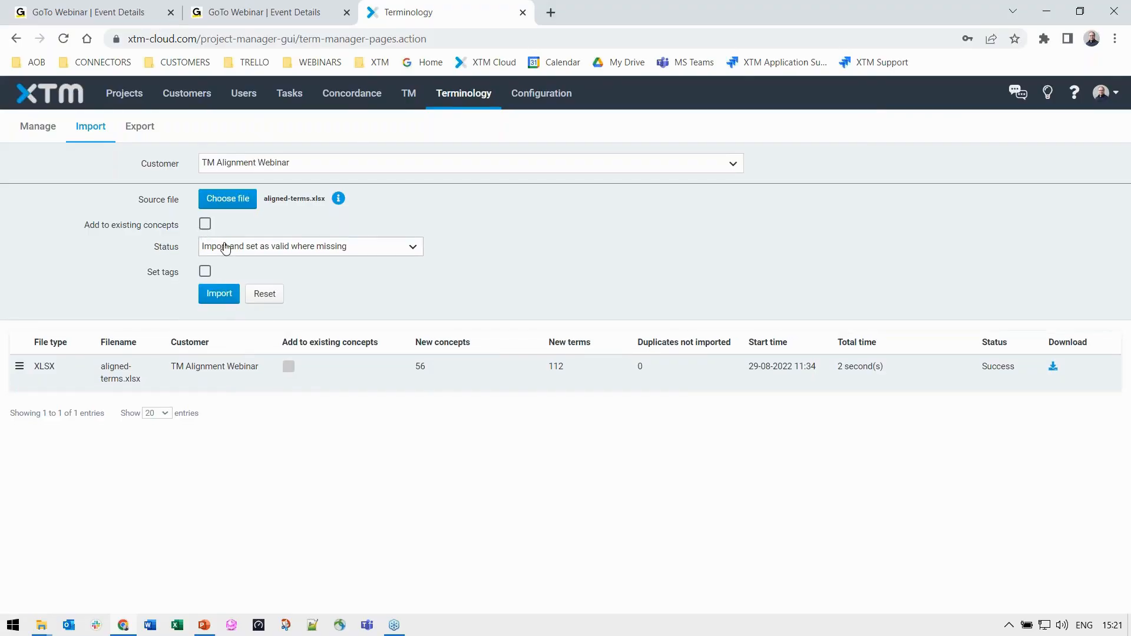
click(265, 248)
scroll(259, 343, down, 1)
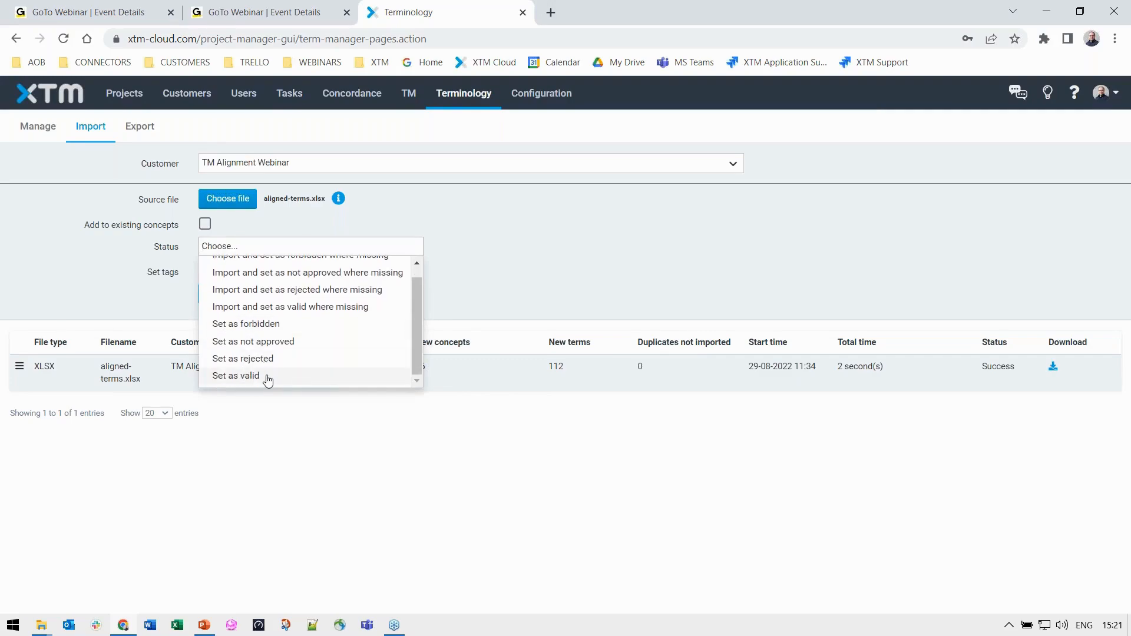
click(253, 373)
- Try setting the Marketing tag "Europe" for the import and switch tag setting off again
click(205, 271)
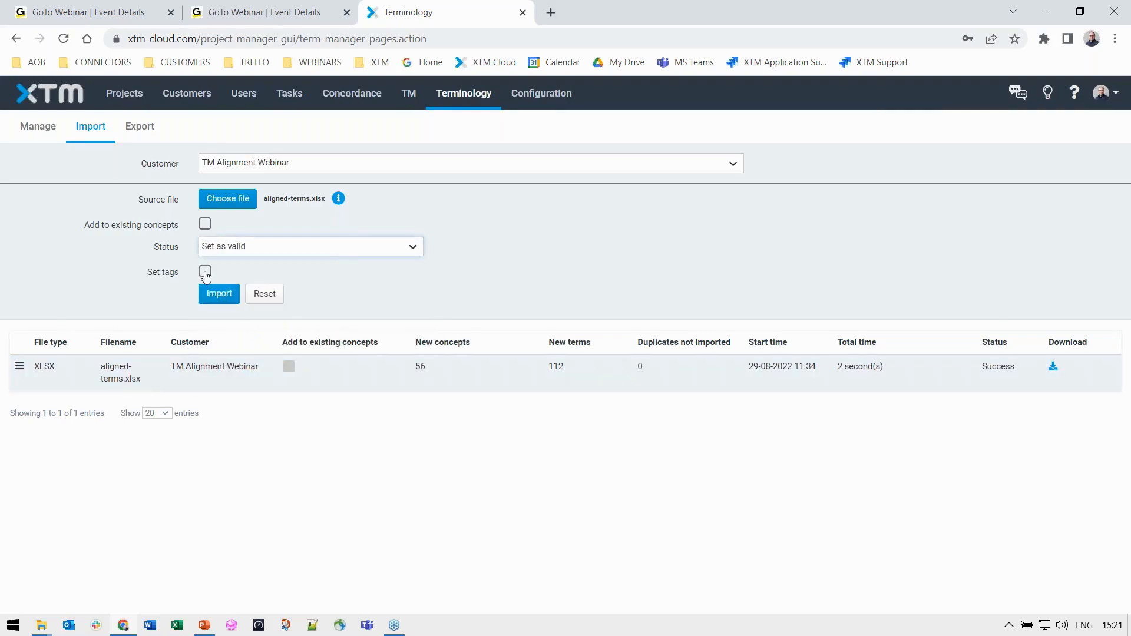
click(245, 272)
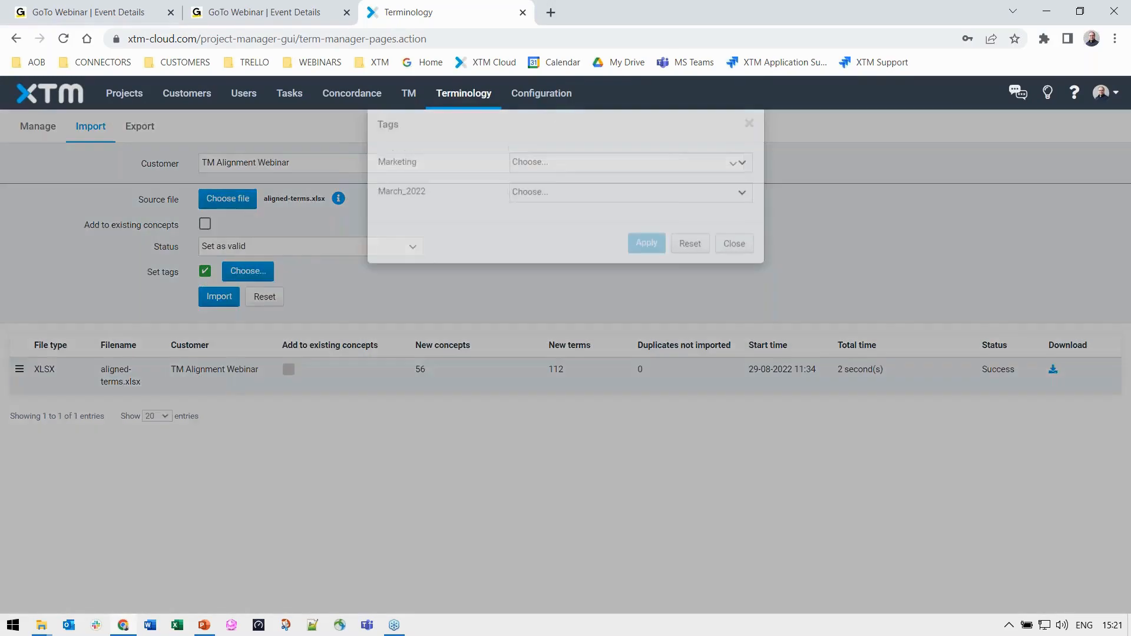
click(538, 185)
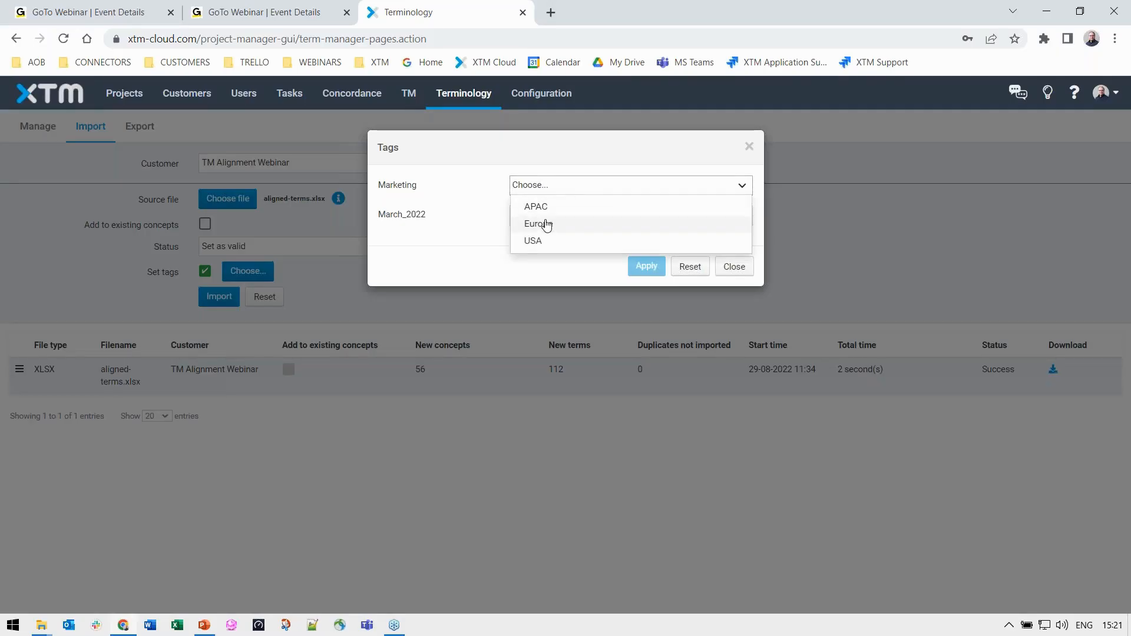
click(538, 223)
click(644, 268)
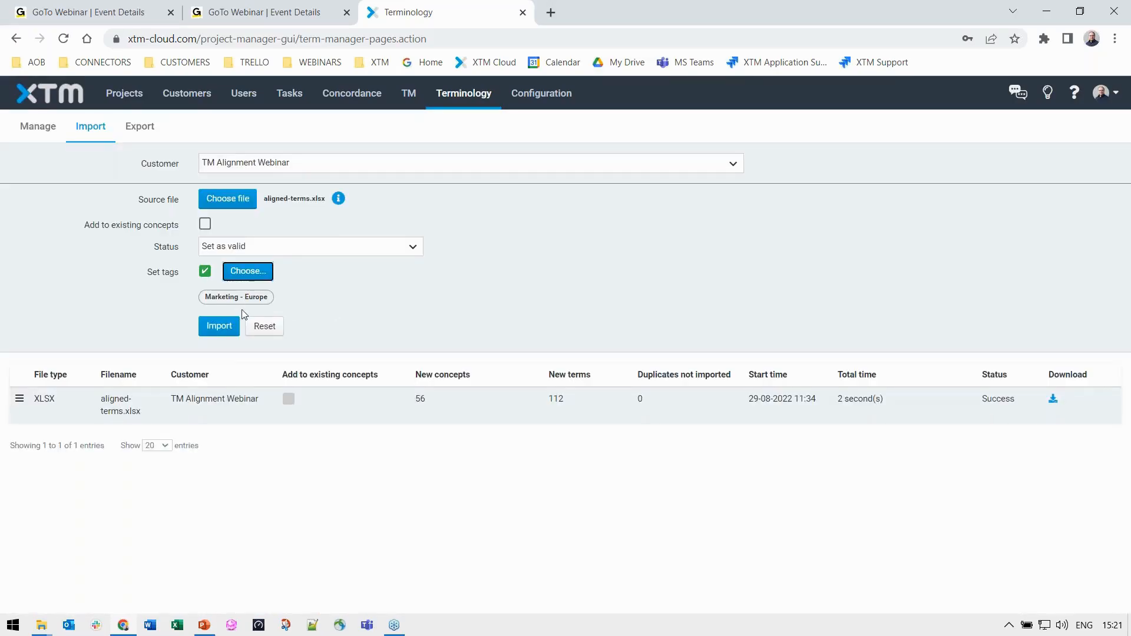
click(204, 271)
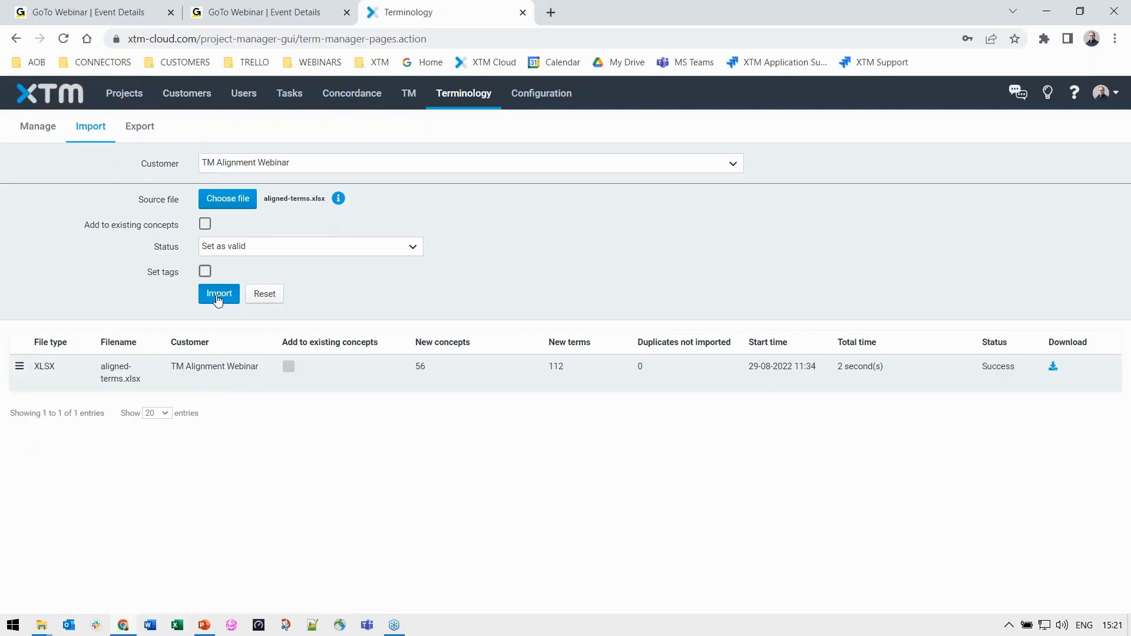
- Reopen the aligned-terms workbook from the alignment download folder, select all English terms in column A to count them, and close it
click(38, 126)
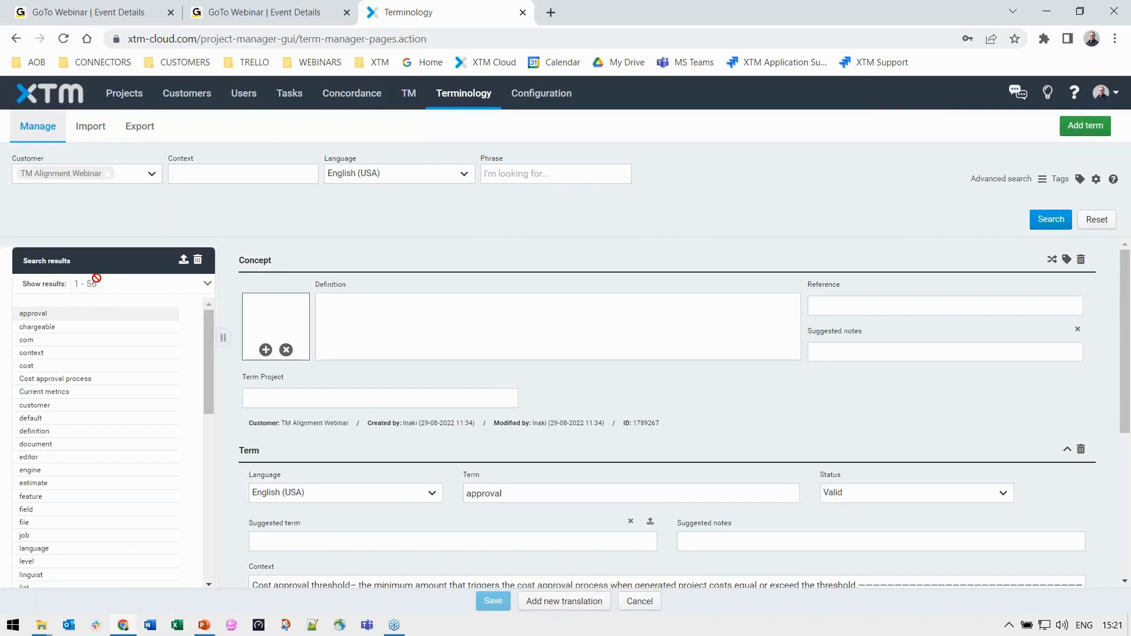
click(41, 625)
click(113, 586)
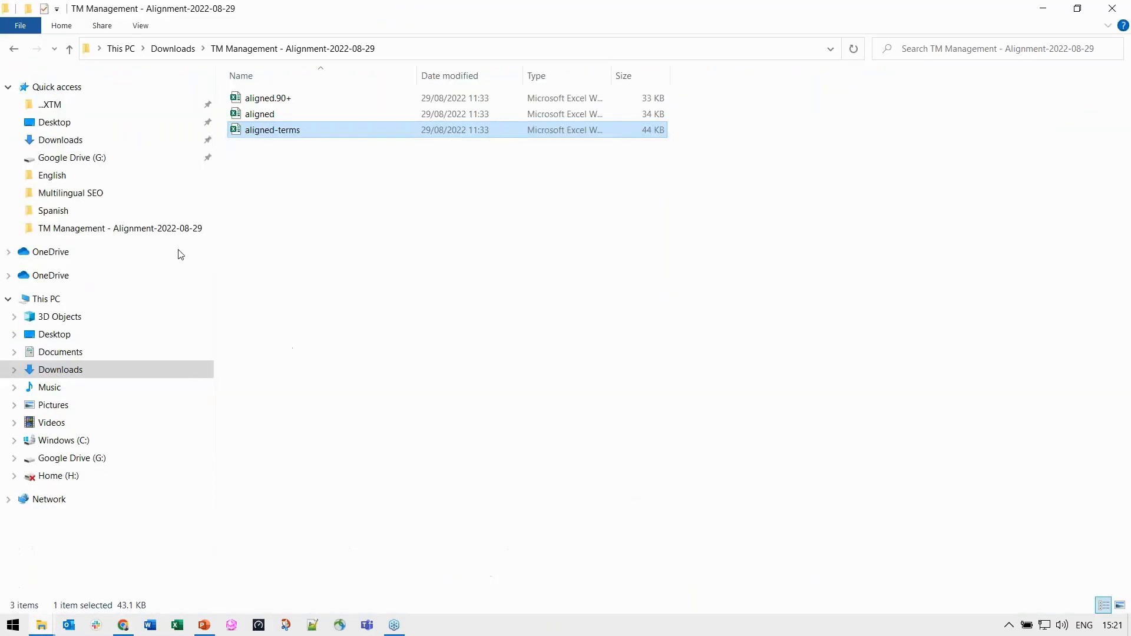
double_click(260, 130)
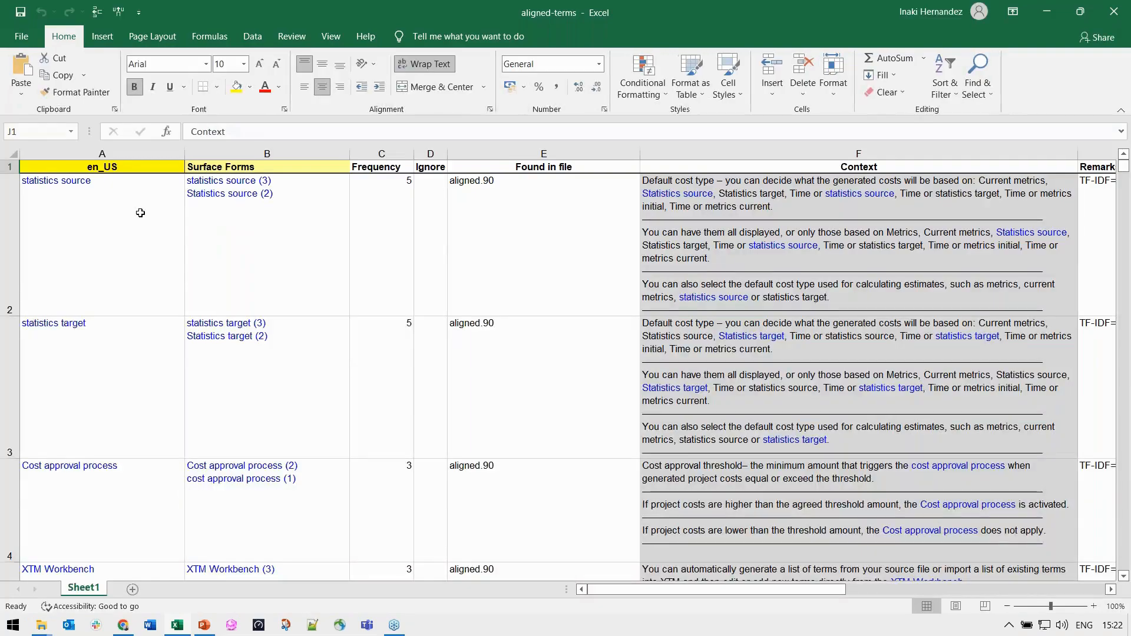
drag(118, 248, 95, 293)
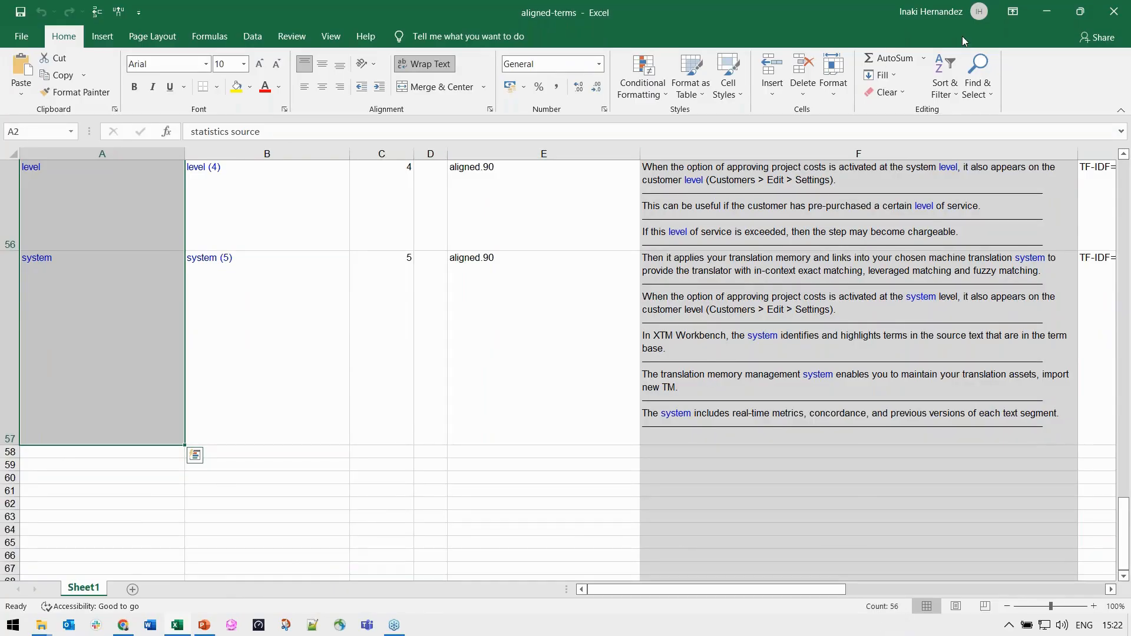
click(1111, 16)
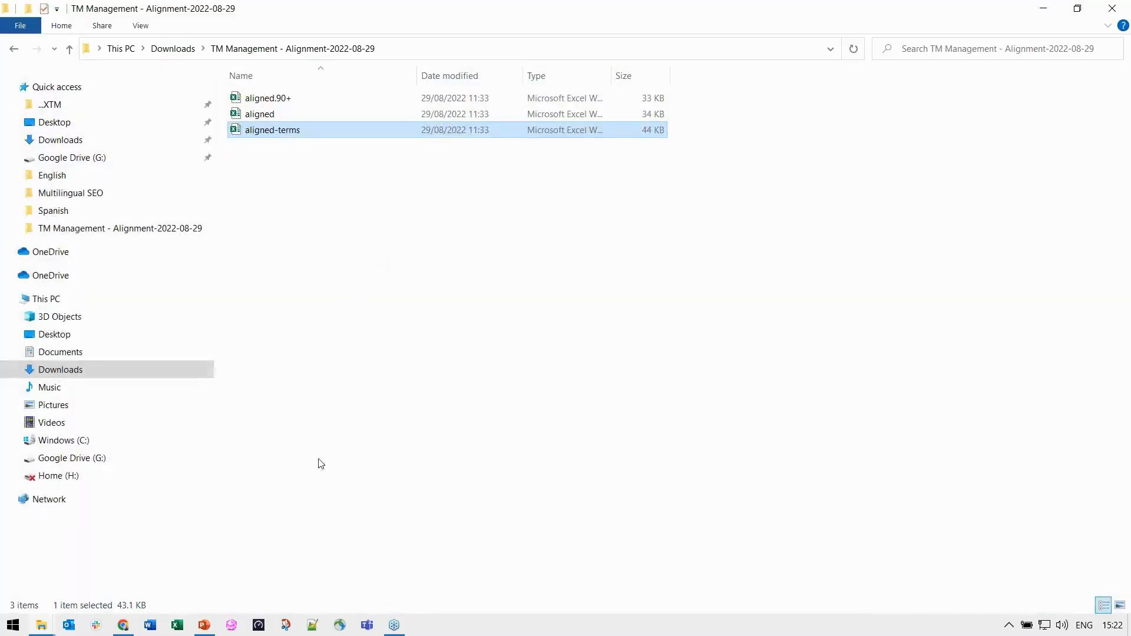
- Return to the XTM term list in the browser and examine the "customer" entry with its Spanish translation and context
click(121, 627)
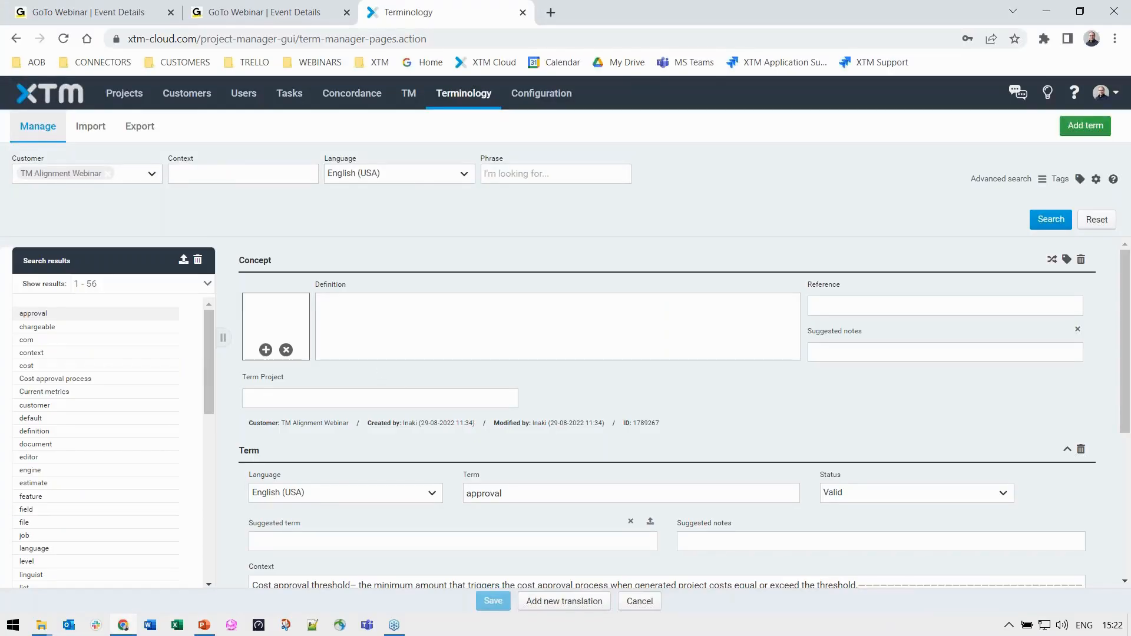
scroll(665, 412, down, 3)
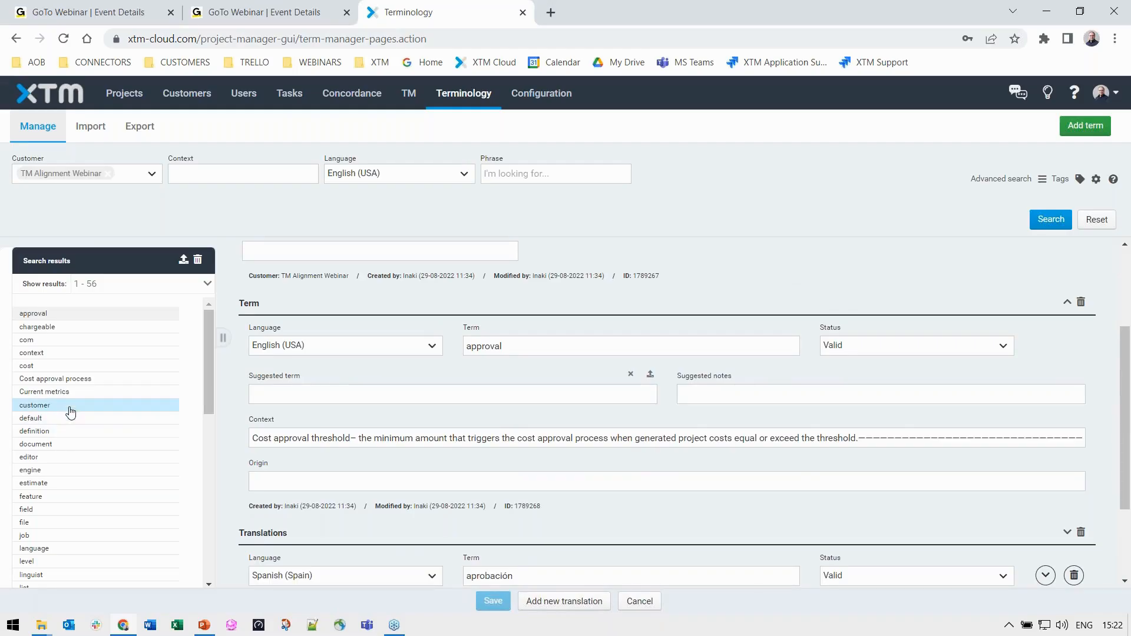
click(70, 406)
scroll(525, 428, down, 1)
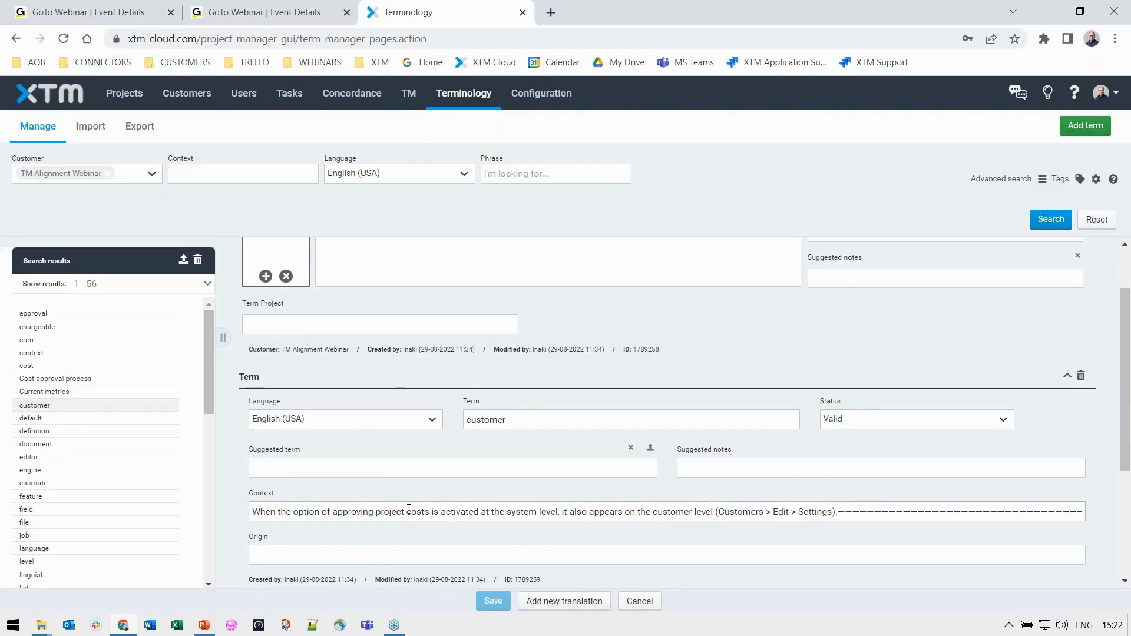
scroll(408, 510, down, 1)
scroll(409, 510, down, 2)
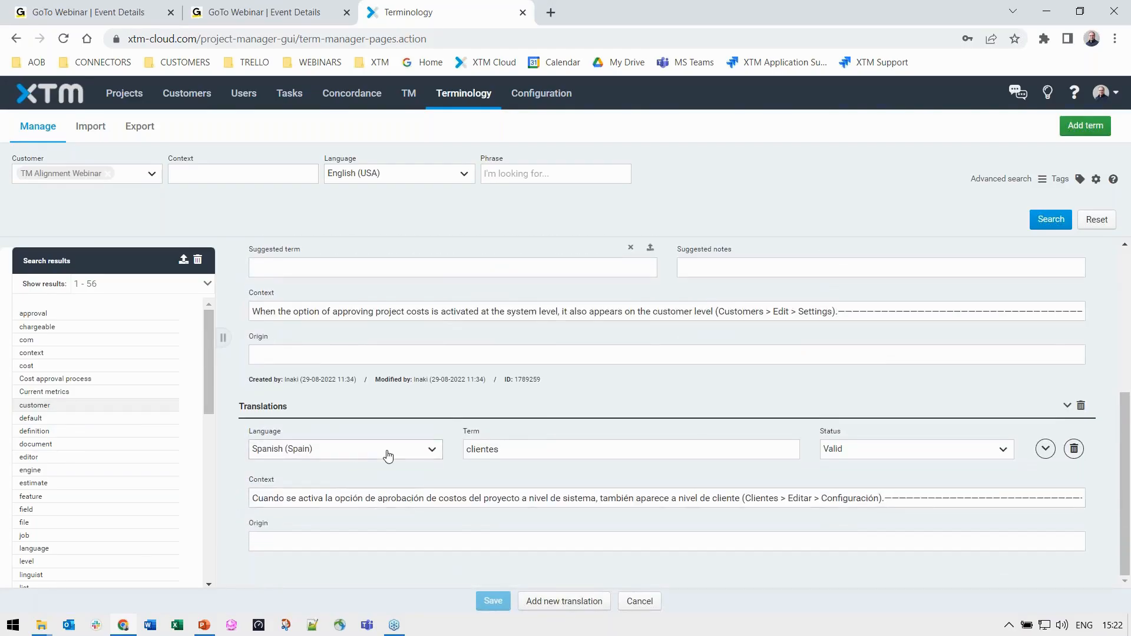
- Examine the "memory" entry and compare its English context with that of its Spanish translation
scroll(112, 449, down, 2)
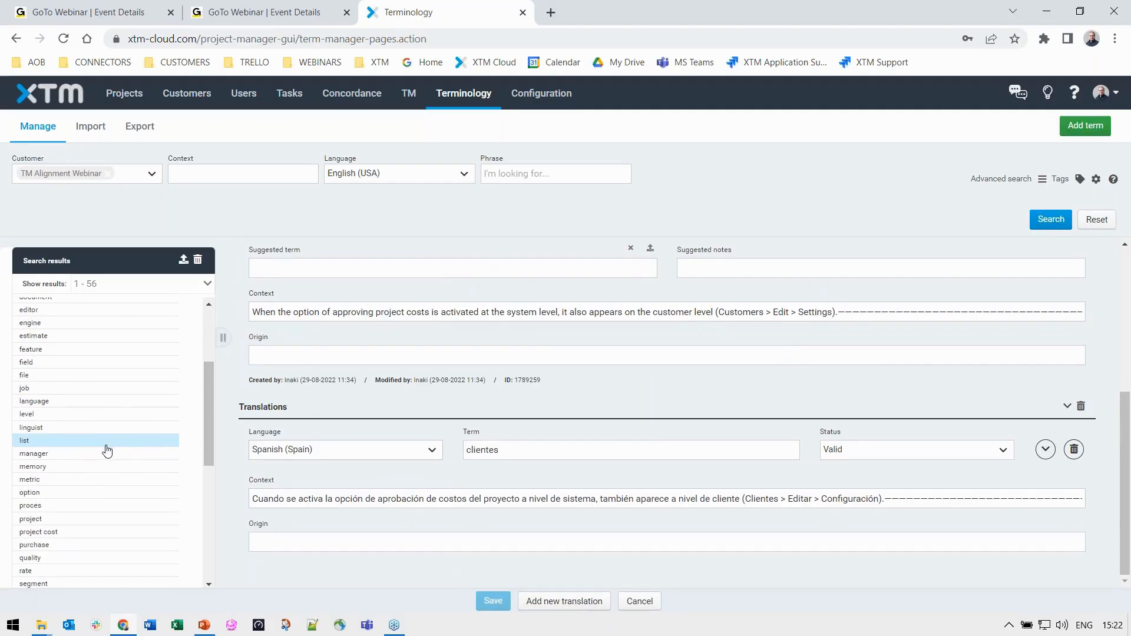
click(70, 466)
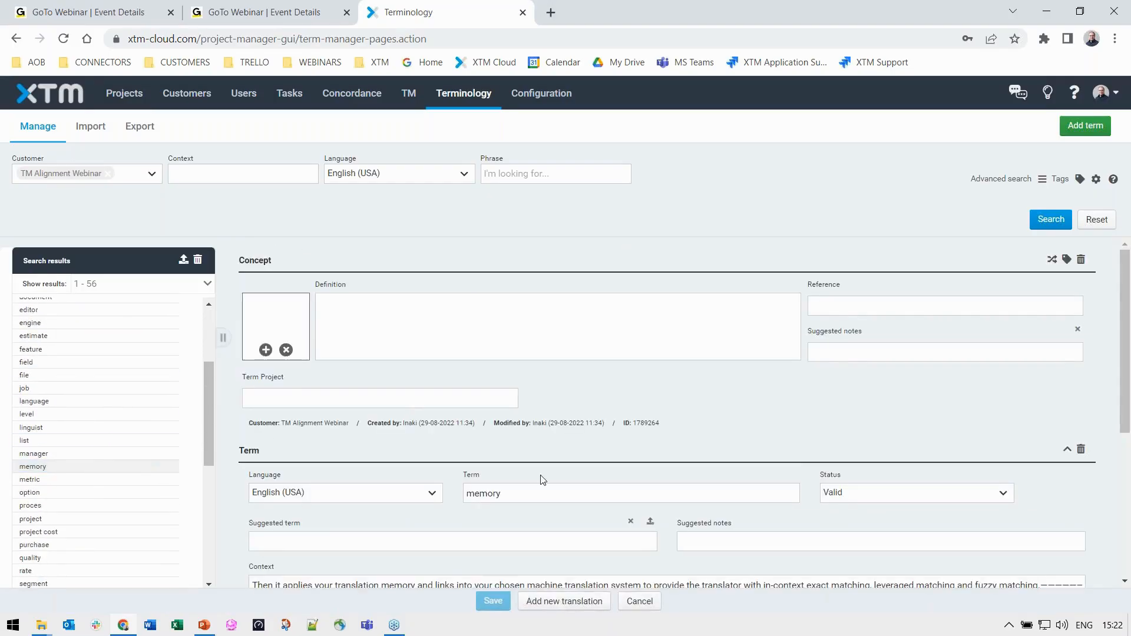
scroll(619, 448, down, 2)
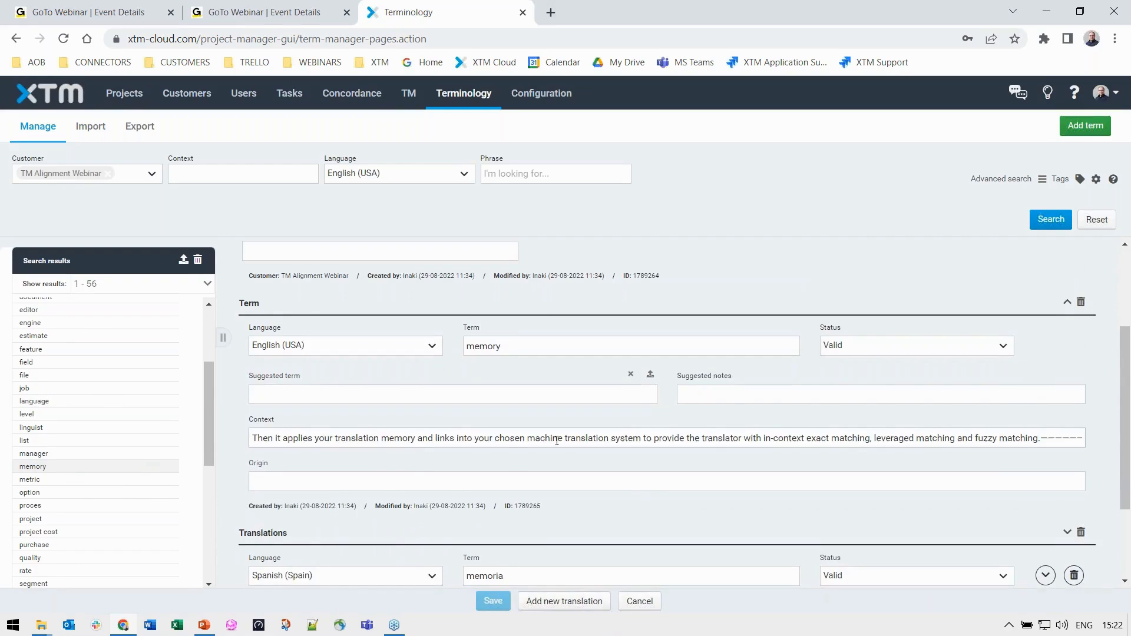
scroll(512, 489, down, 2)
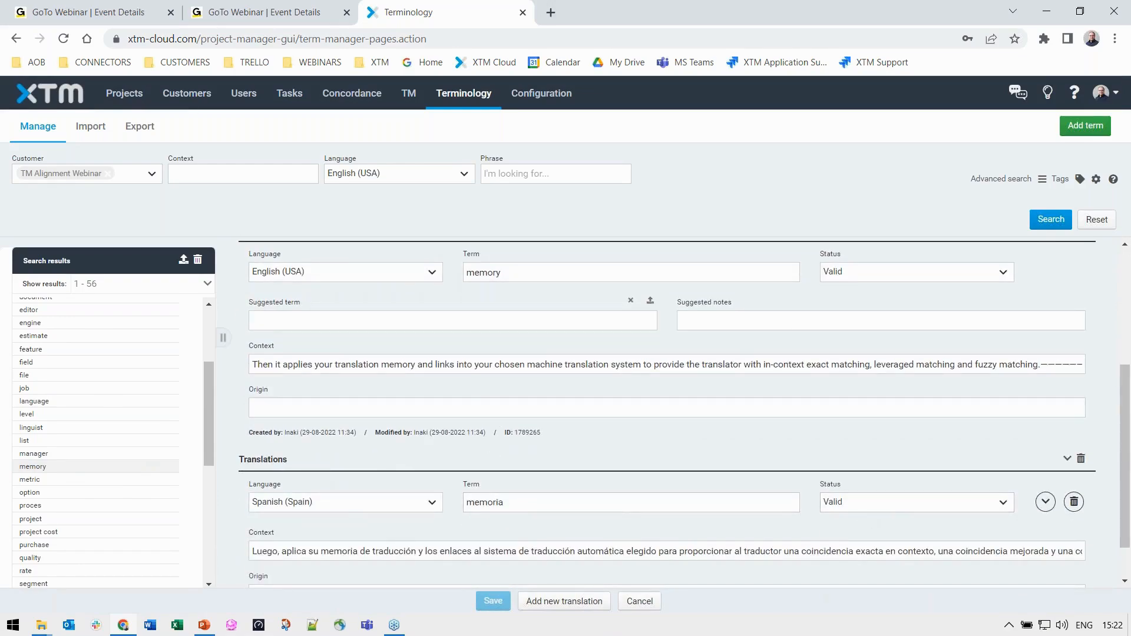
click(289, 551)
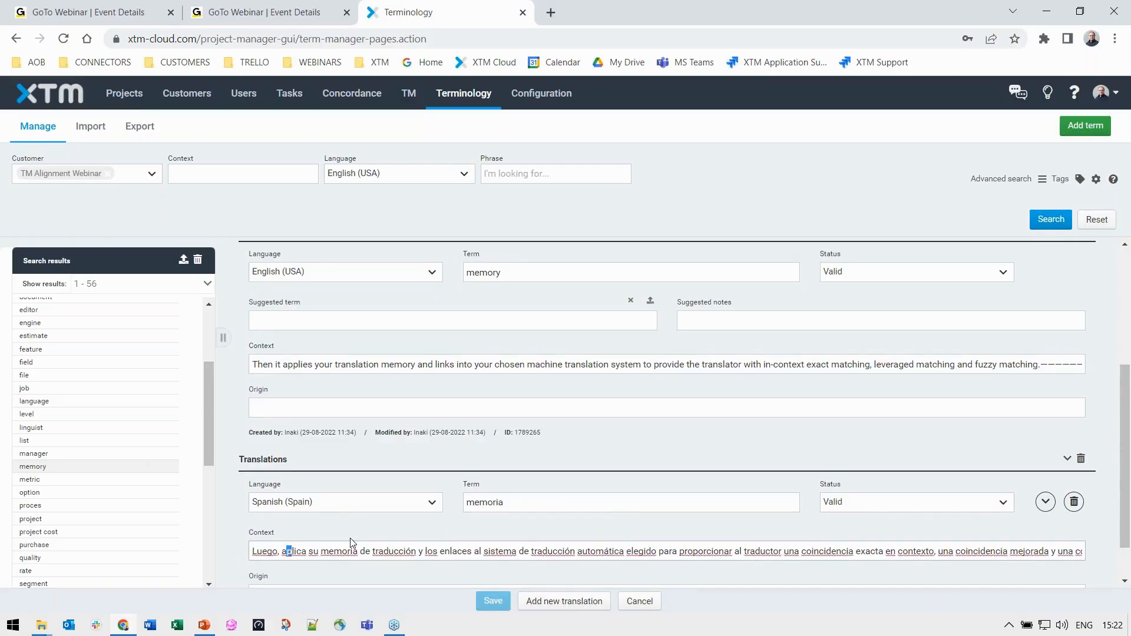
scroll(350, 553, down, 1)
click(341, 517)
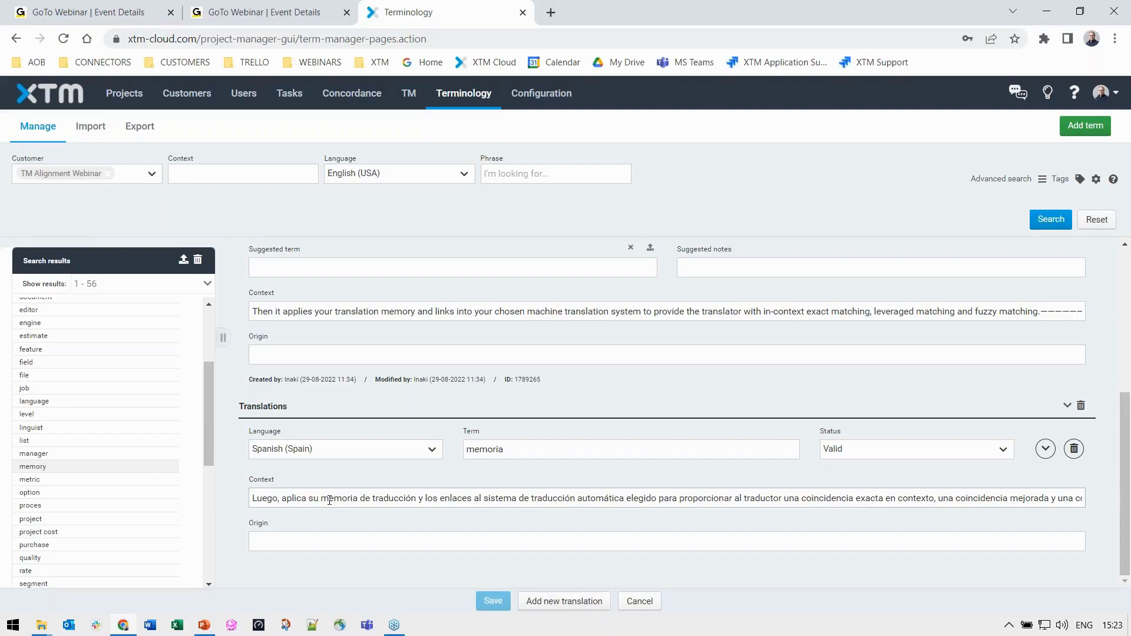
- Open File 1.docx of the project "TM Alignment Webinar 2" in XTM Workbench, read-only at the Translate 1 step
click(123, 100)
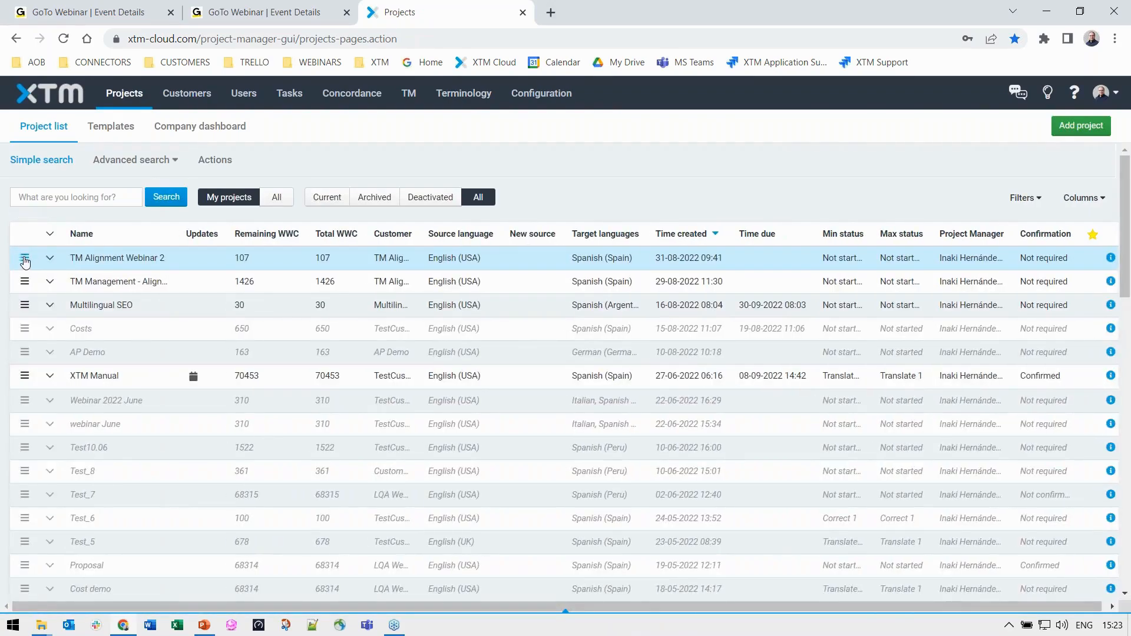
click(25, 259)
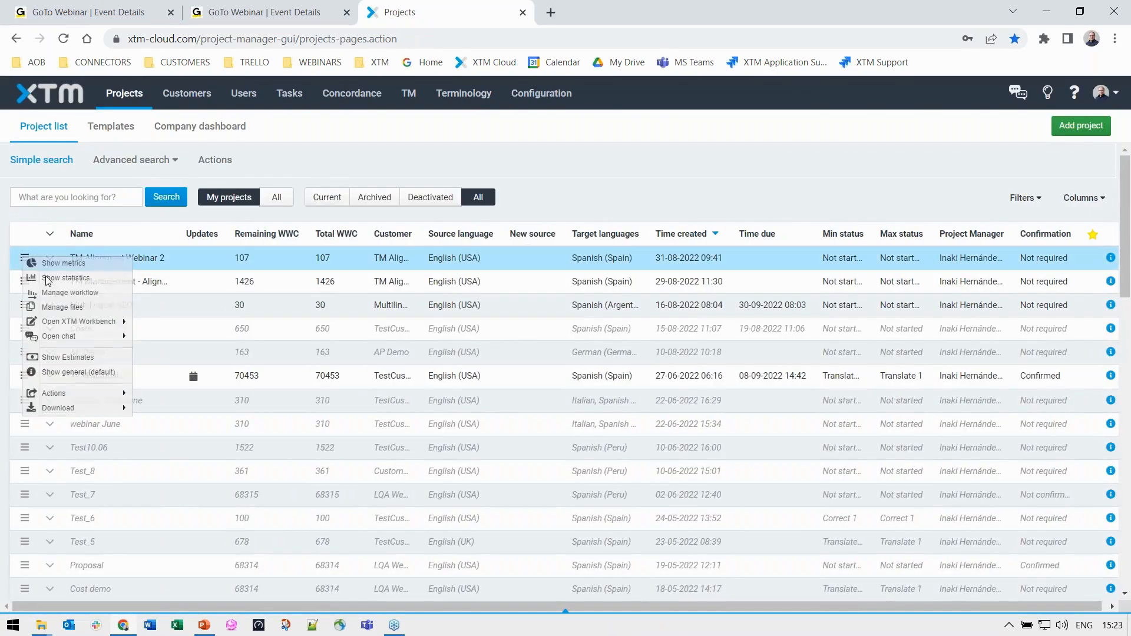
mouse_move(65, 323)
click(152, 319)
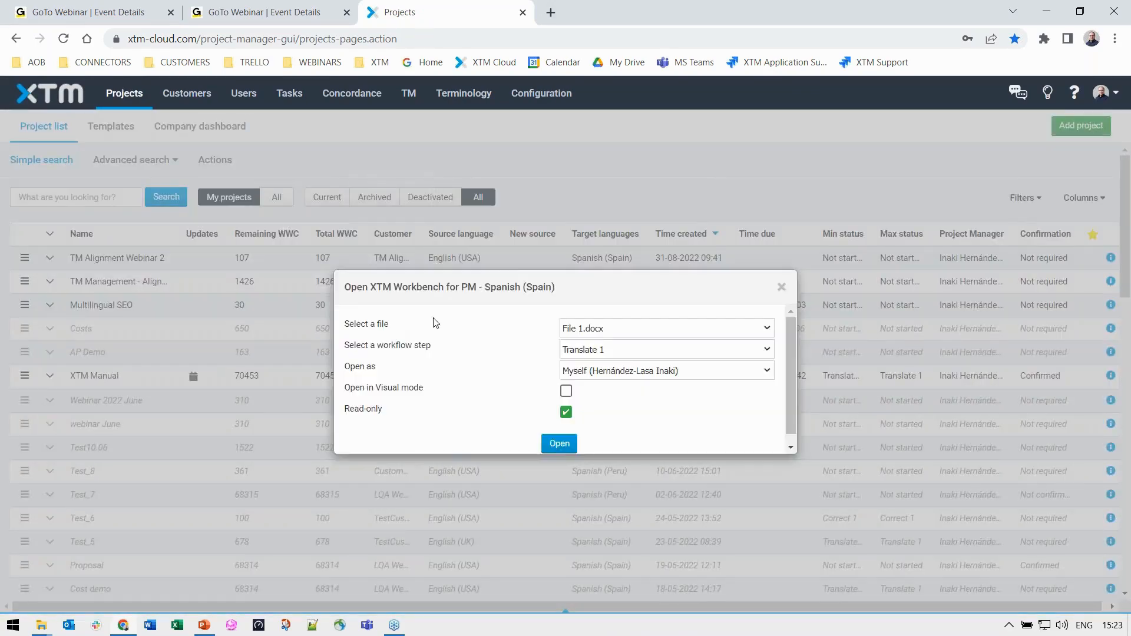
click(556, 445)
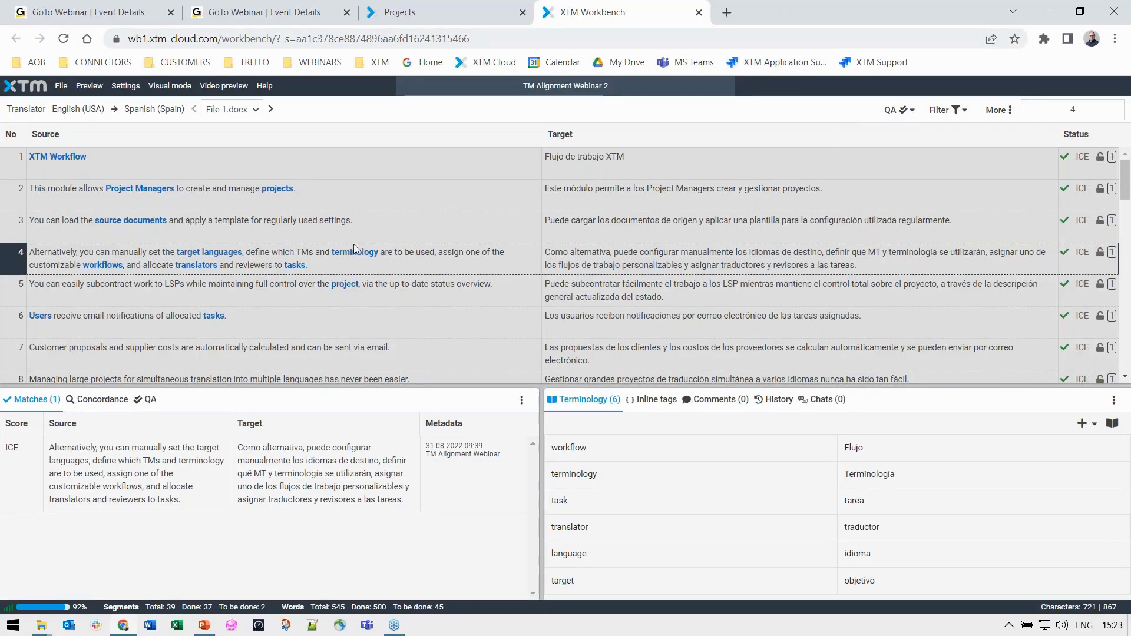
- Inspect the options for the term "terminology" in segment 4 and for "Flujo" in the segment's terminology matches
mouse_move(353, 254)
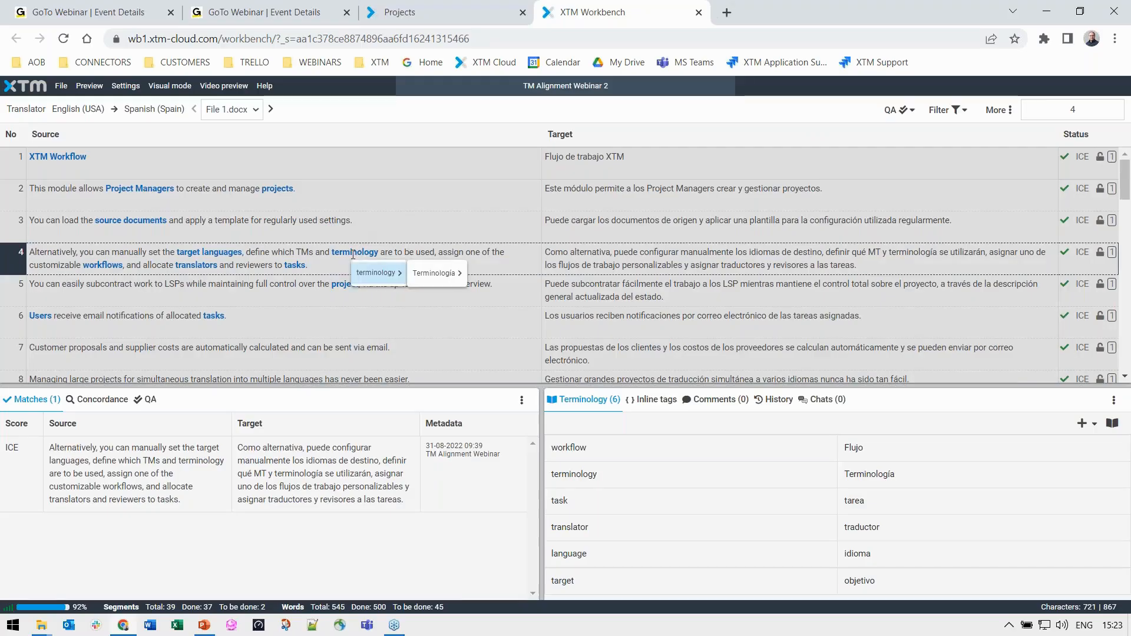
click(416, 276)
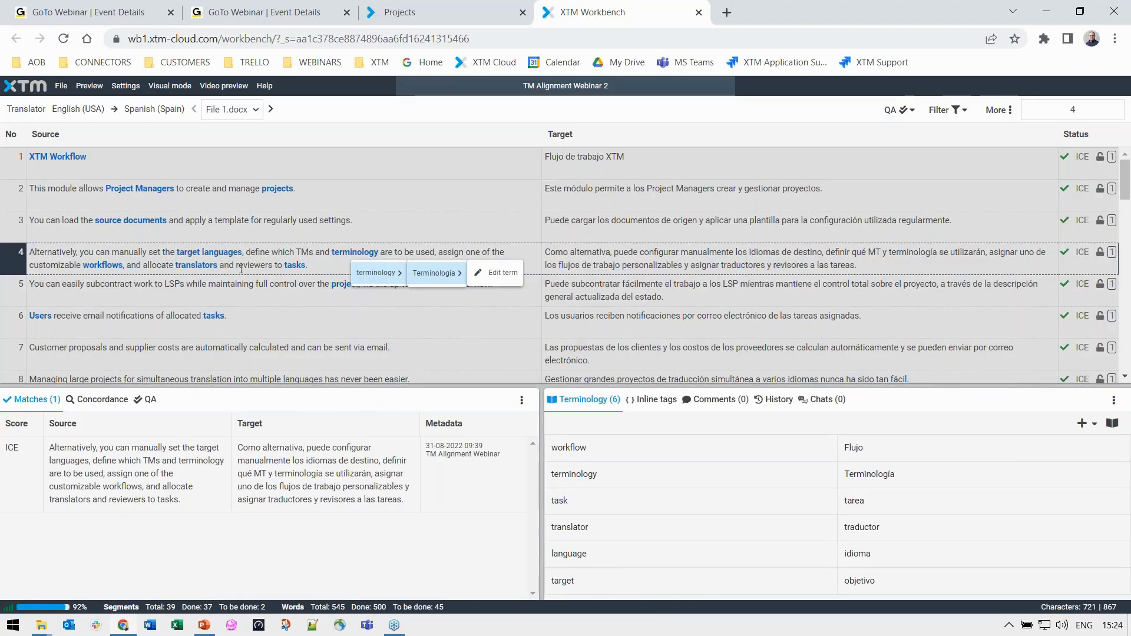
click(855, 450)
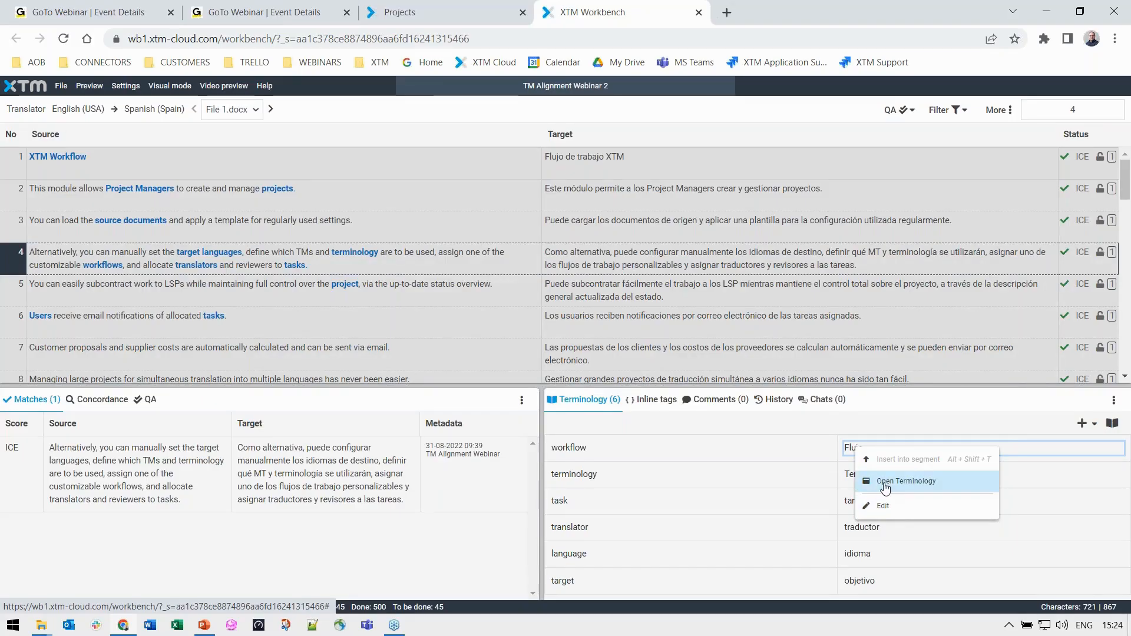
click(381, 255)
mouse_move(431, 269)
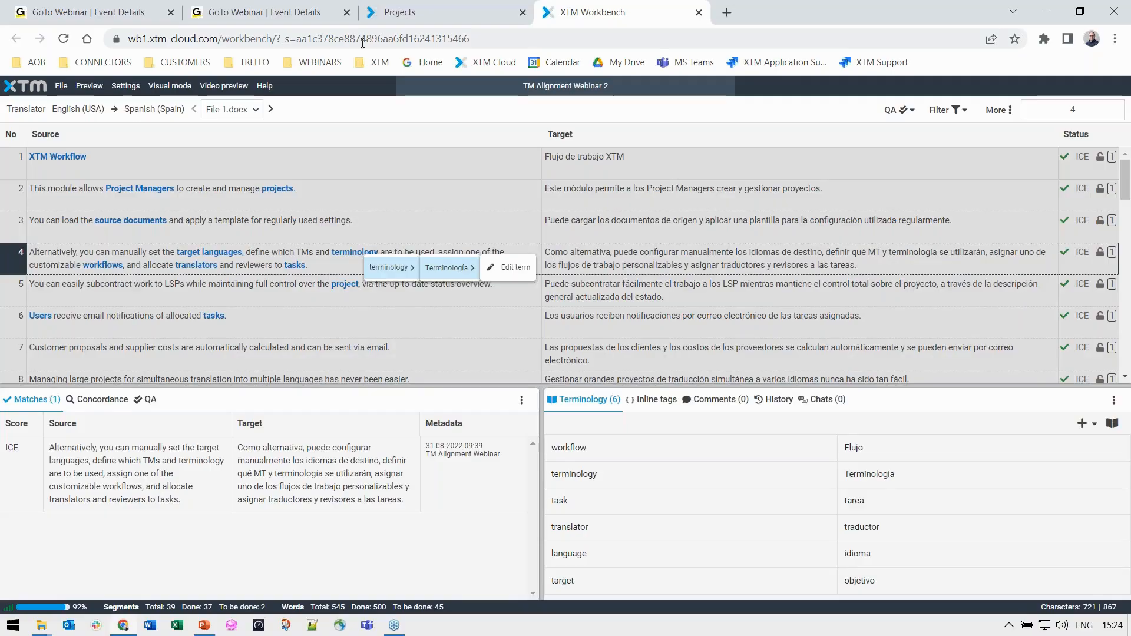
- Switch to PowerPoint, review the alignment benefits on slide 2, and return to the browser
click(204, 624)
click(86, 254)
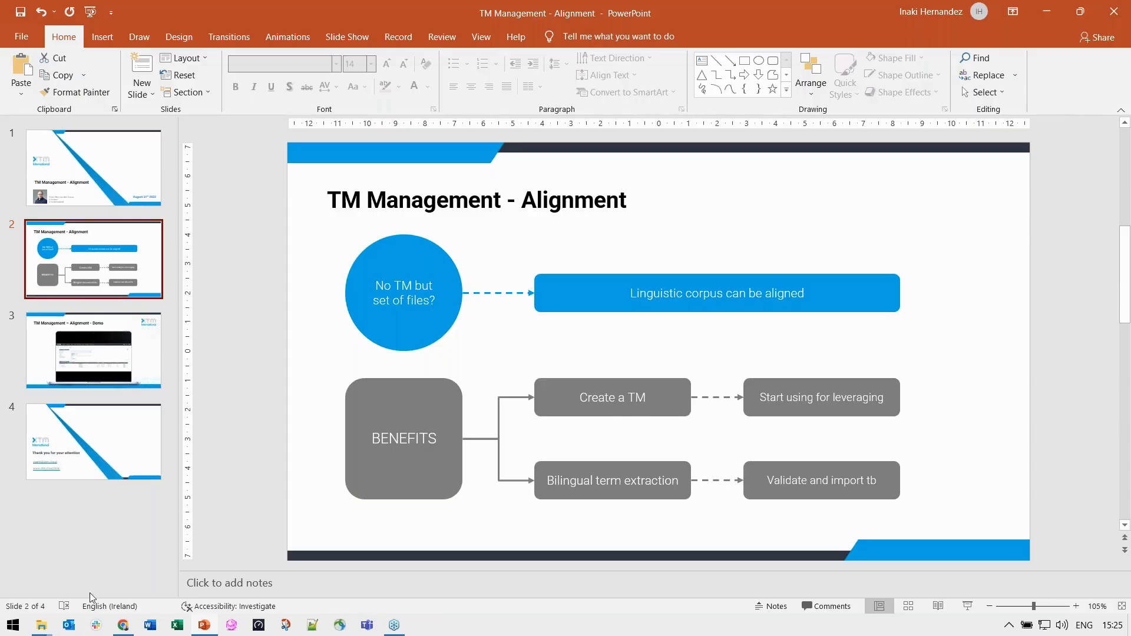
click(122, 624)
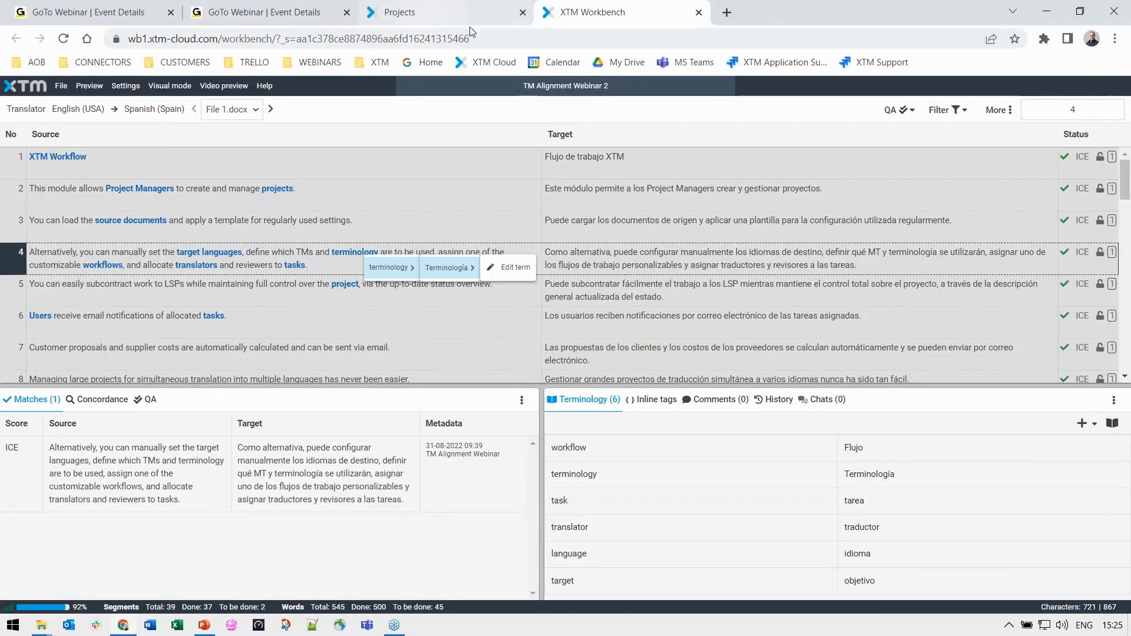
- Close XTM Workbench and examine the total count and translation memory matching in the metrics of the project "TM Alignment Webinar 2"
click(698, 12)
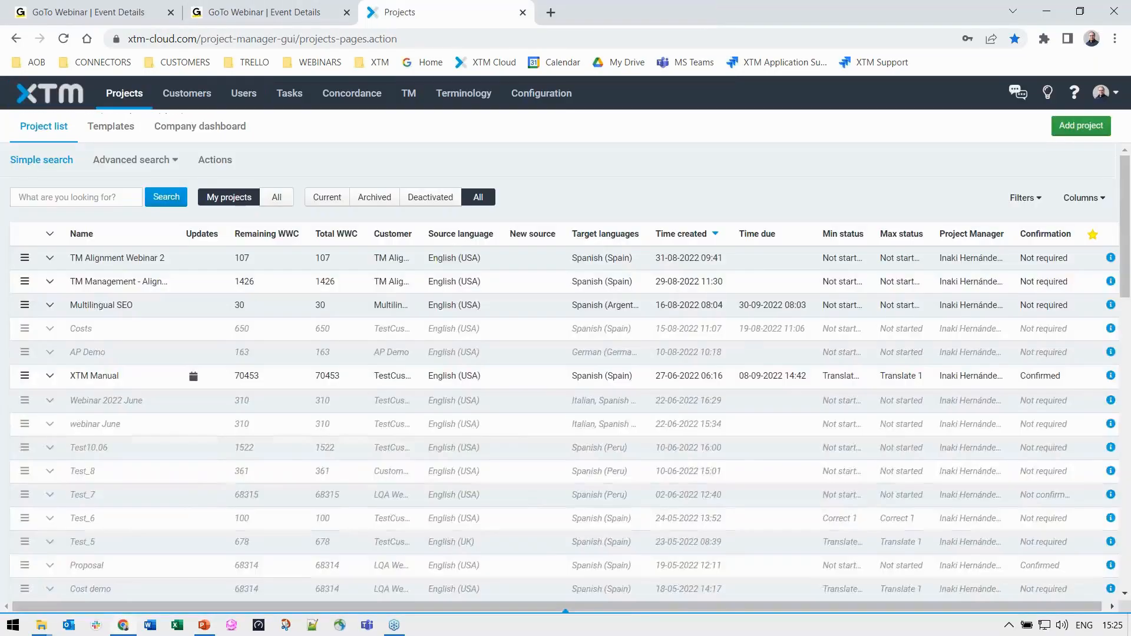
click(123, 259)
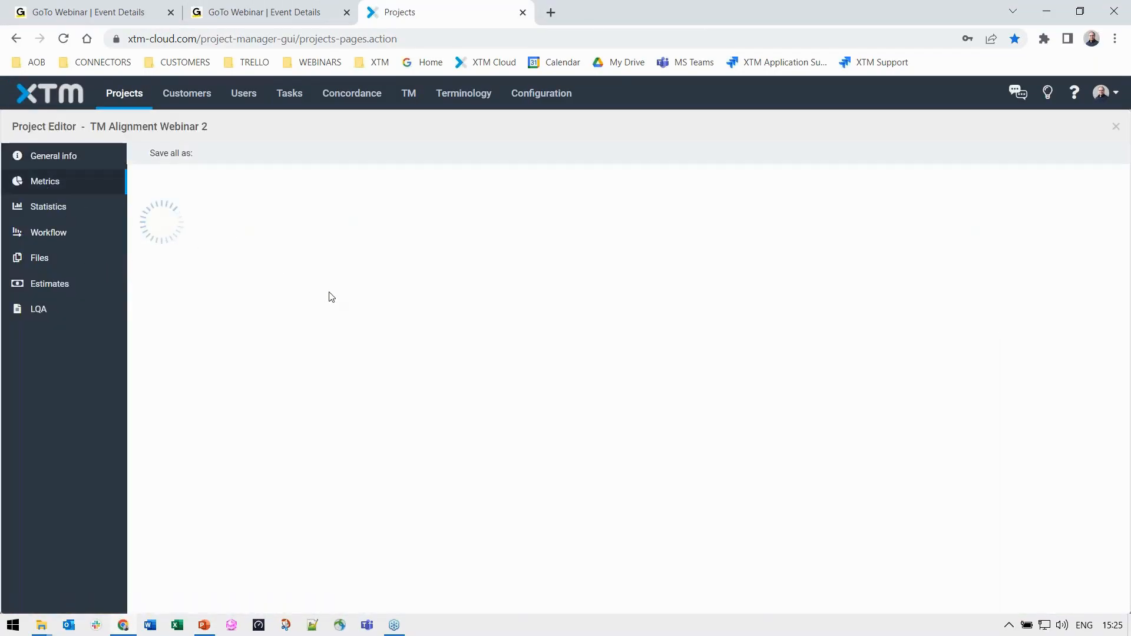
drag(364, 306, 453, 305)
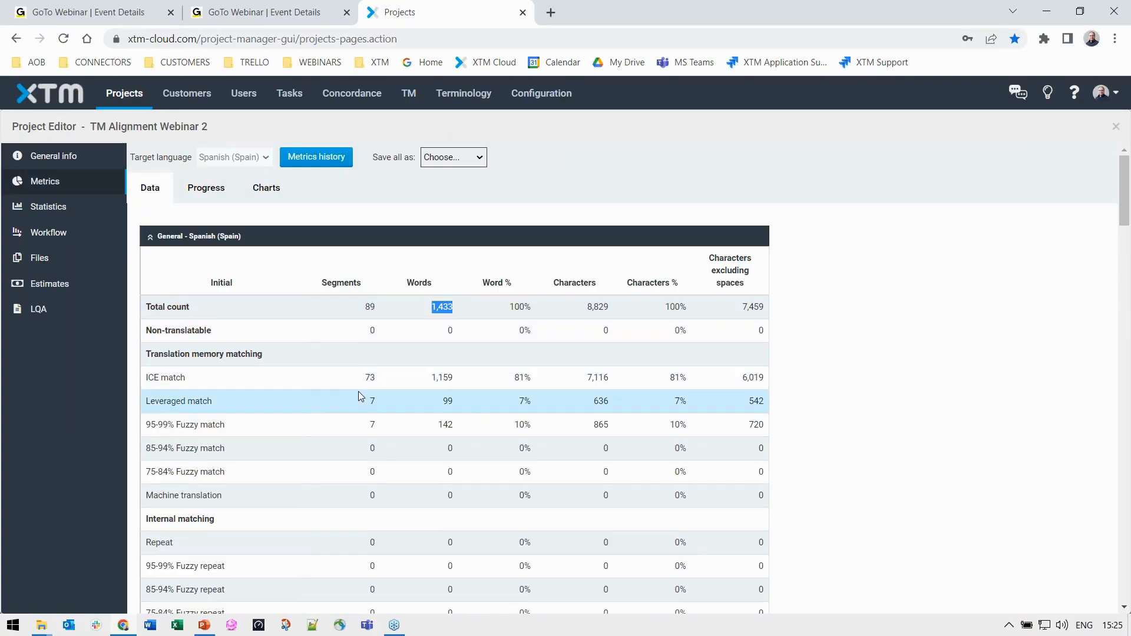
drag(365, 377, 375, 401)
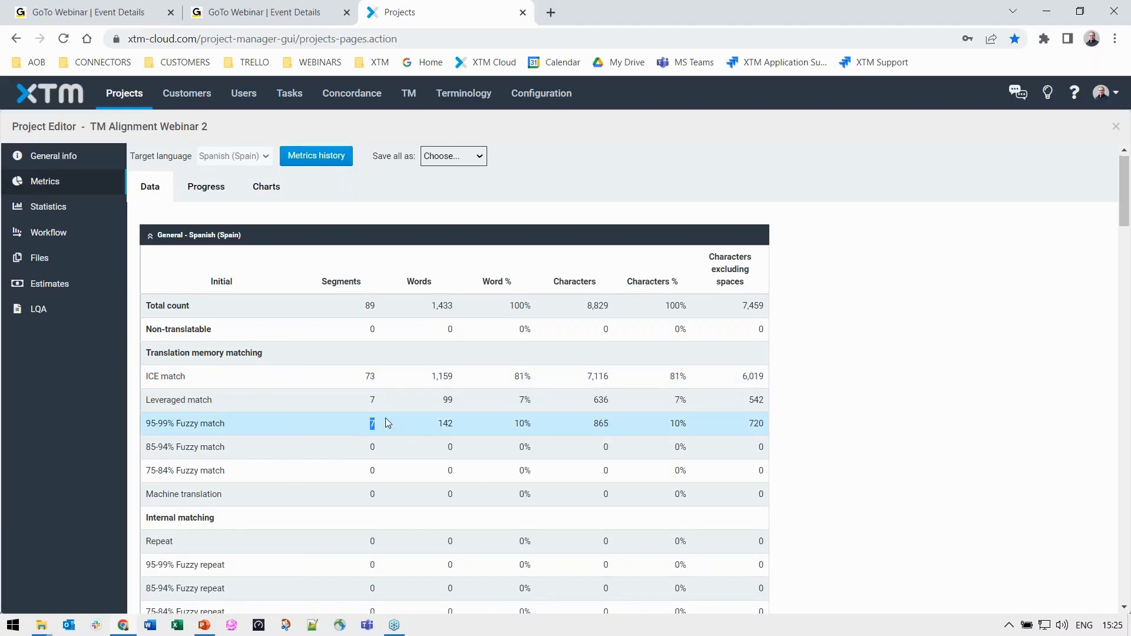
scroll(385, 419, down, 1)
scroll(391, 406, up, 1)
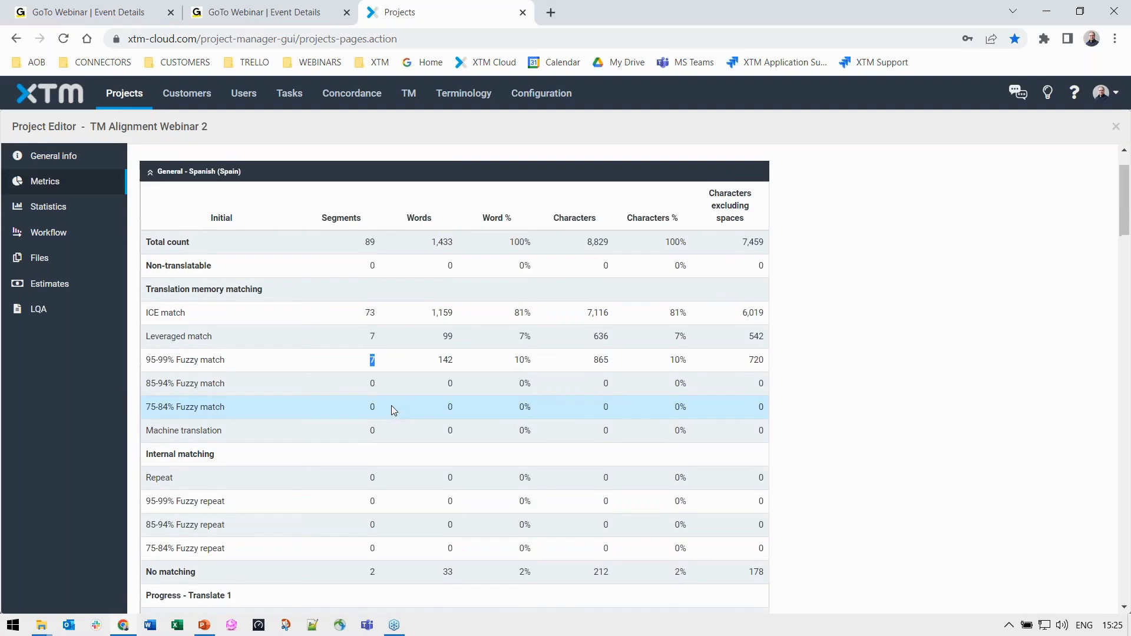
- Reopen the metrics of "TM Alignment Webinar 2" from the project list and compare its matching figures with the Translate 1 progress
click(124, 93)
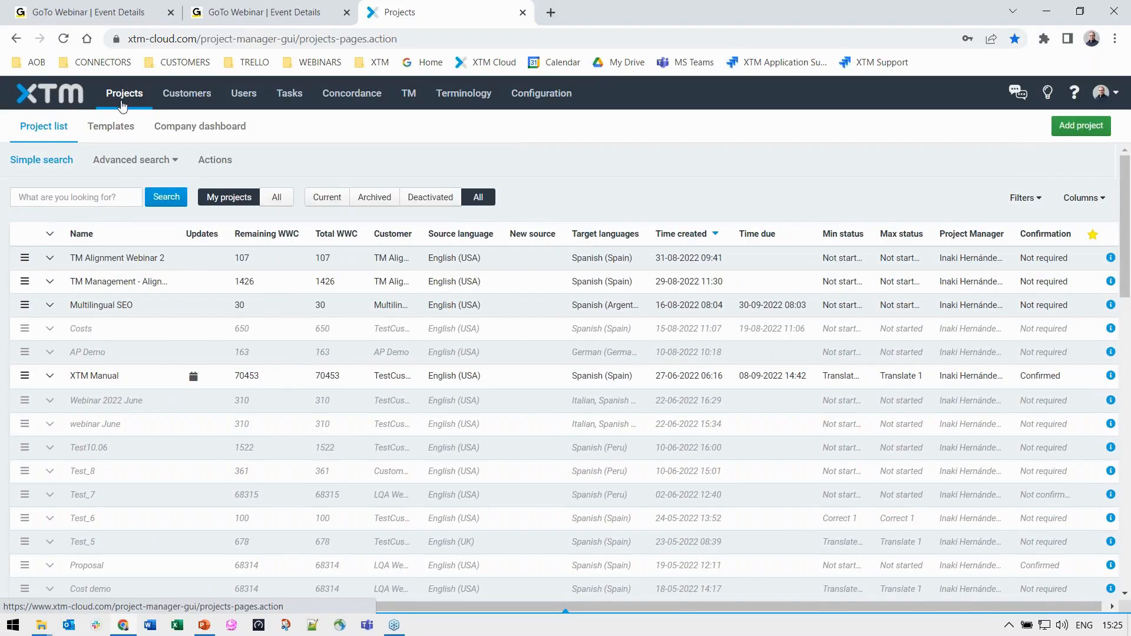
click(121, 263)
double_click(121, 263)
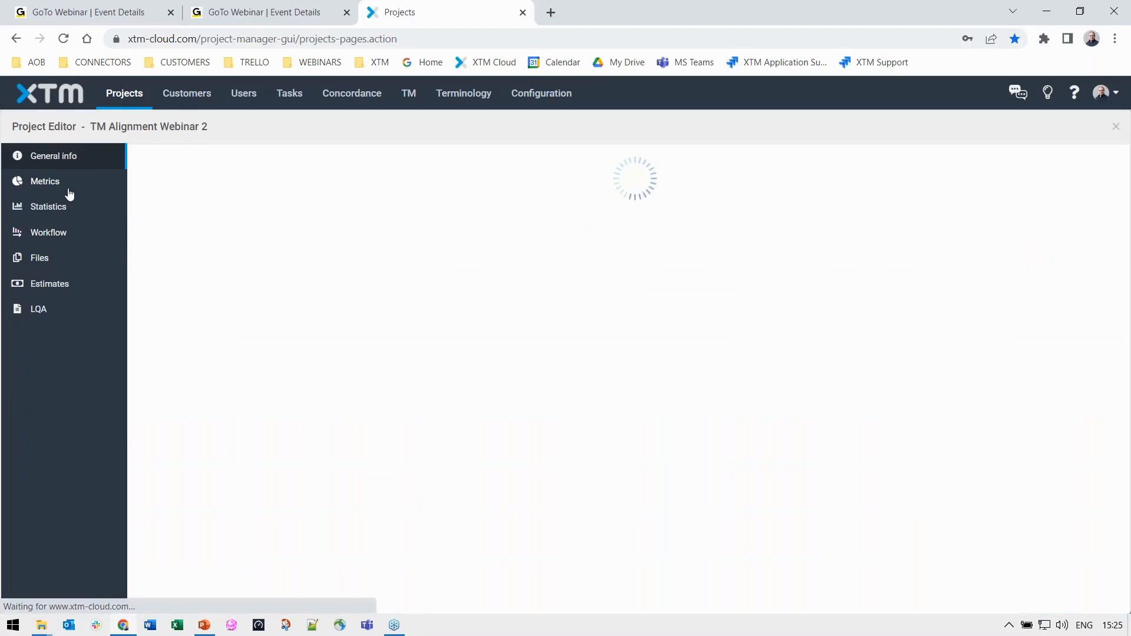
click(59, 183)
scroll(381, 323, down, 2)
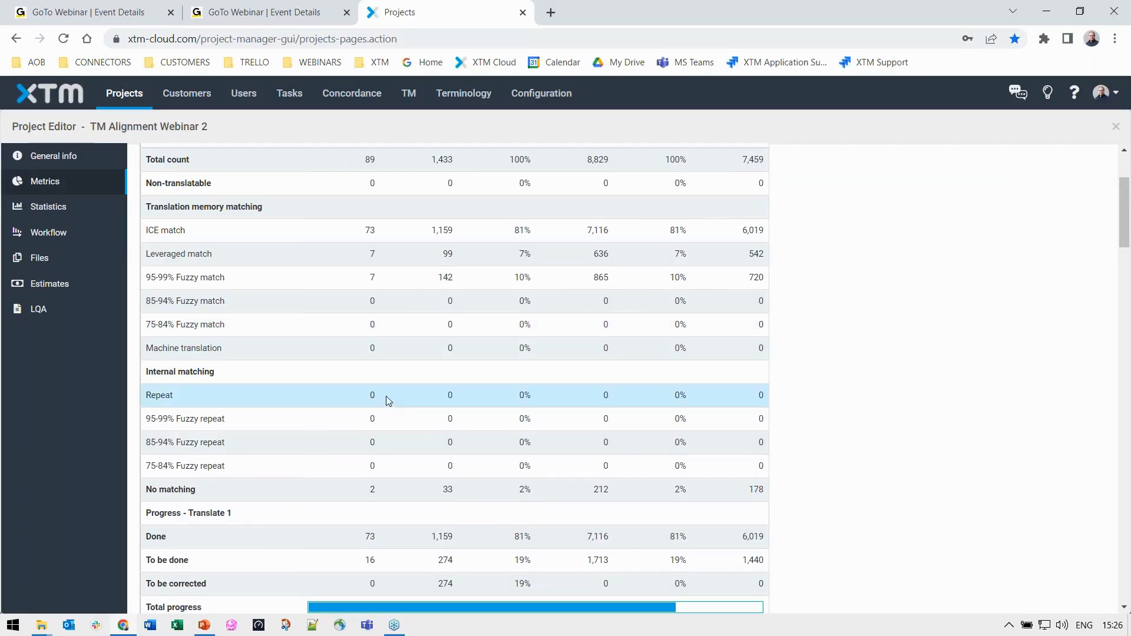
scroll(396, 408, down, 2)
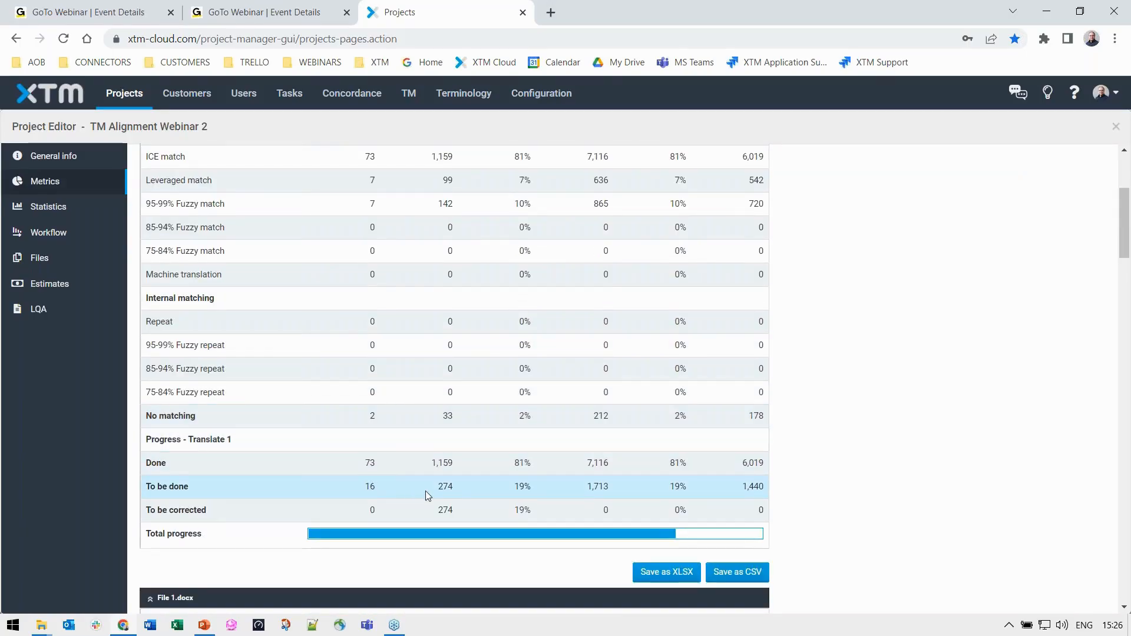
scroll(436, 490, up, 3)
scroll(441, 482, down, 3)
drag(431, 462, 449, 464)
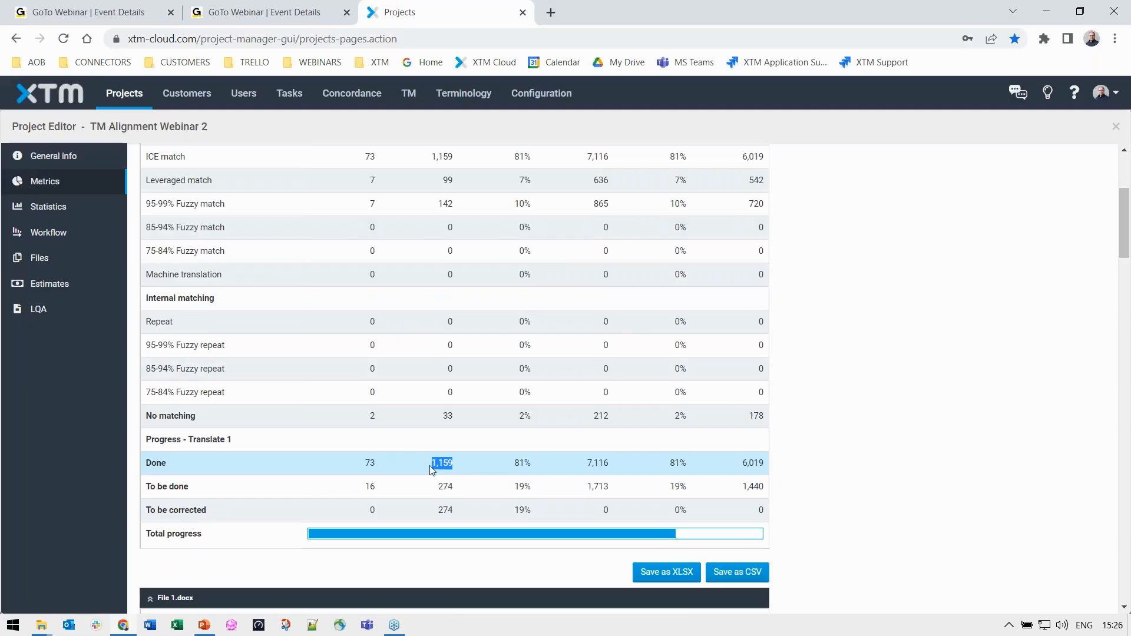
scroll(410, 432, up, 4)
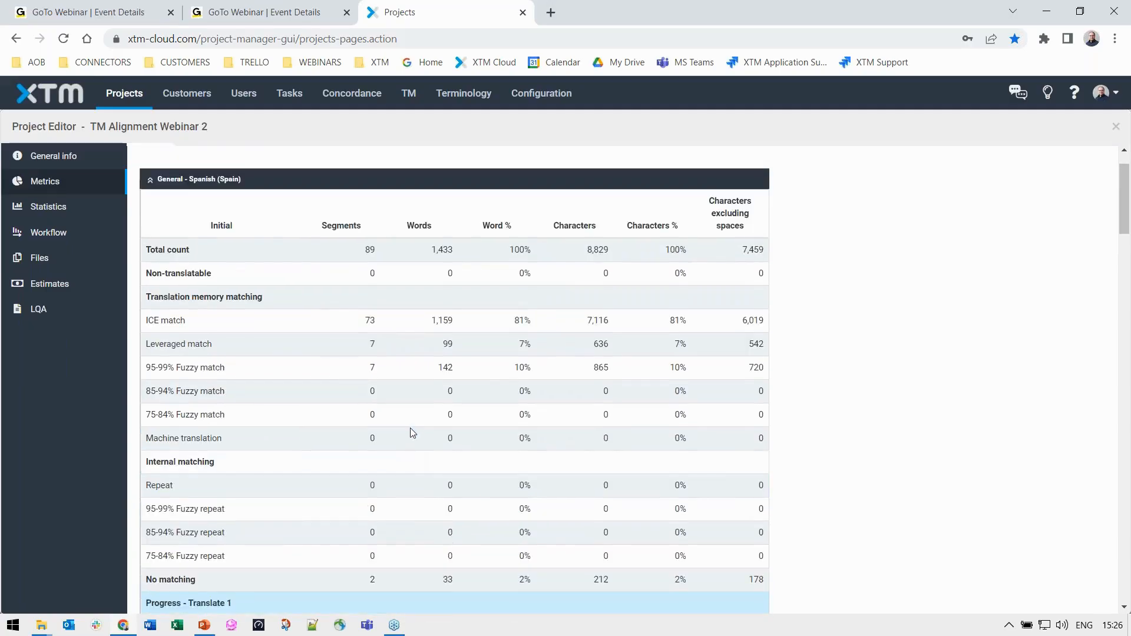